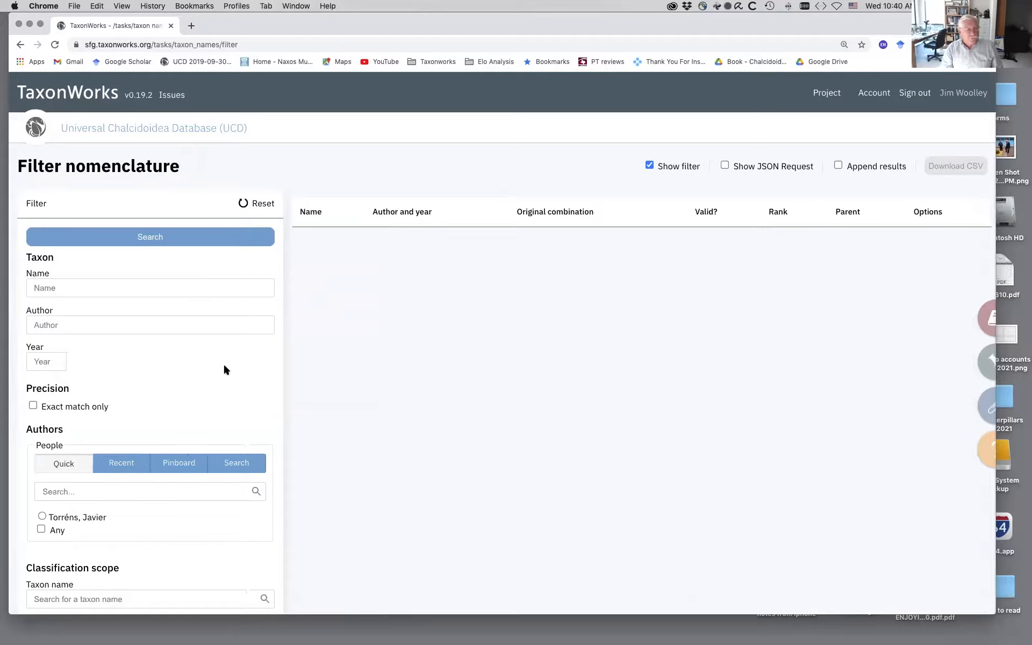
Search the nomenclature for the taxon name Signiphora.
left_click(72, 289)
type("Signiphora")
left_click(190, 236)
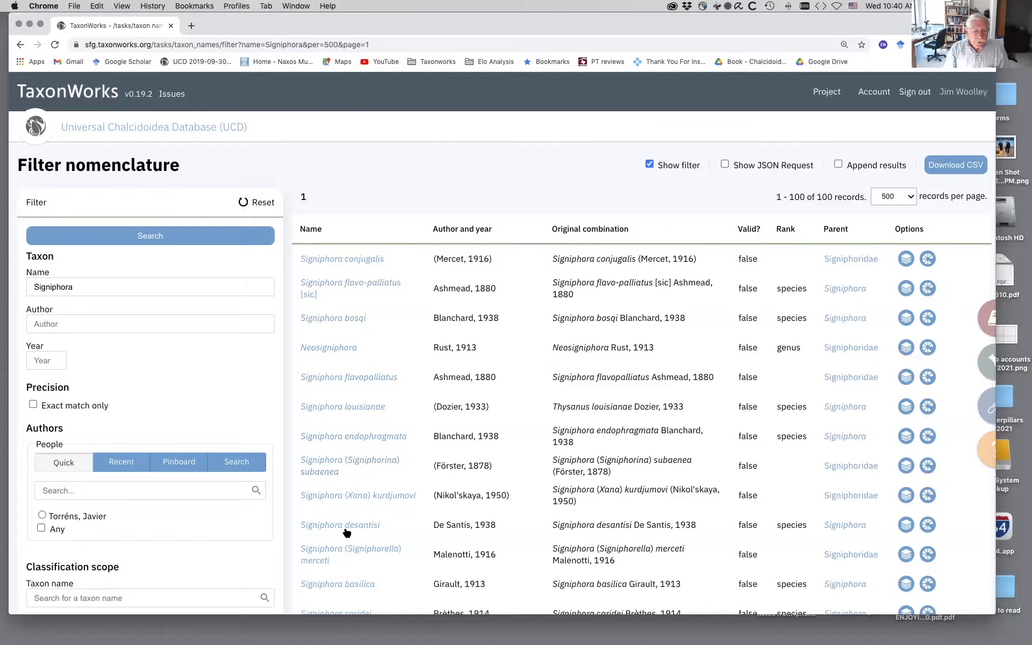
Restrict the Signiphora filter to only valid names and rerun the search.
scroll(371, 499, "down", 1)
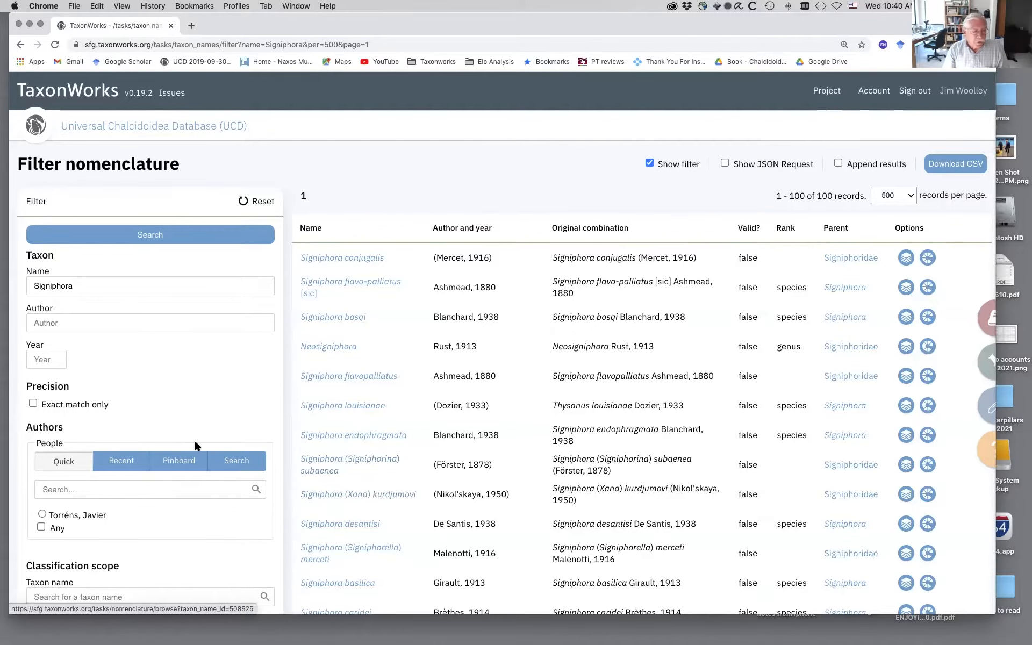
scroll(175, 513, "down", 7)
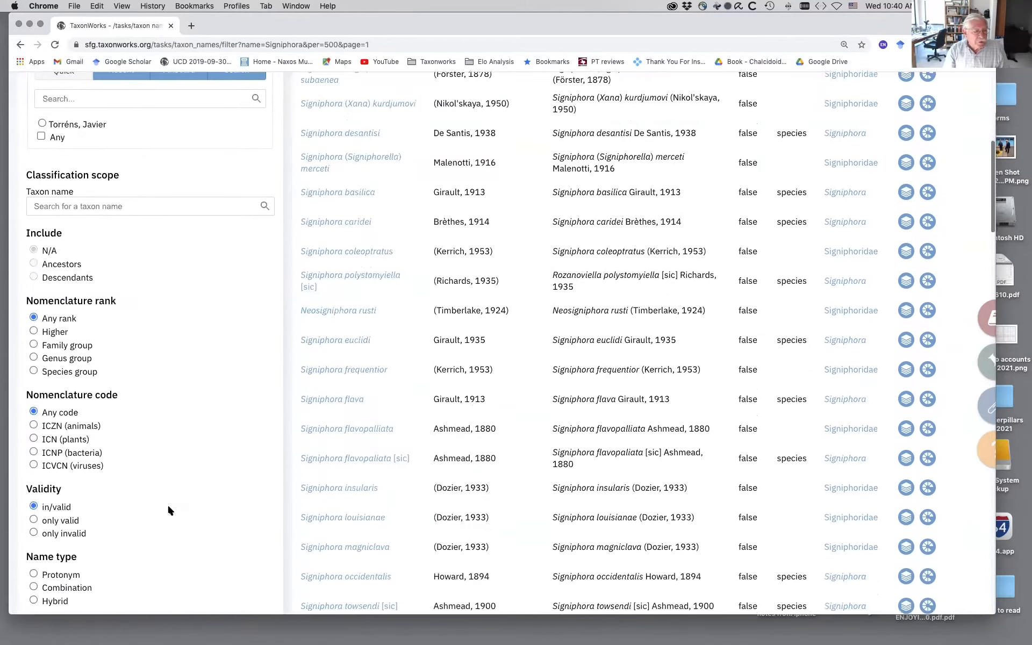
scroll(168, 510, "down", 2)
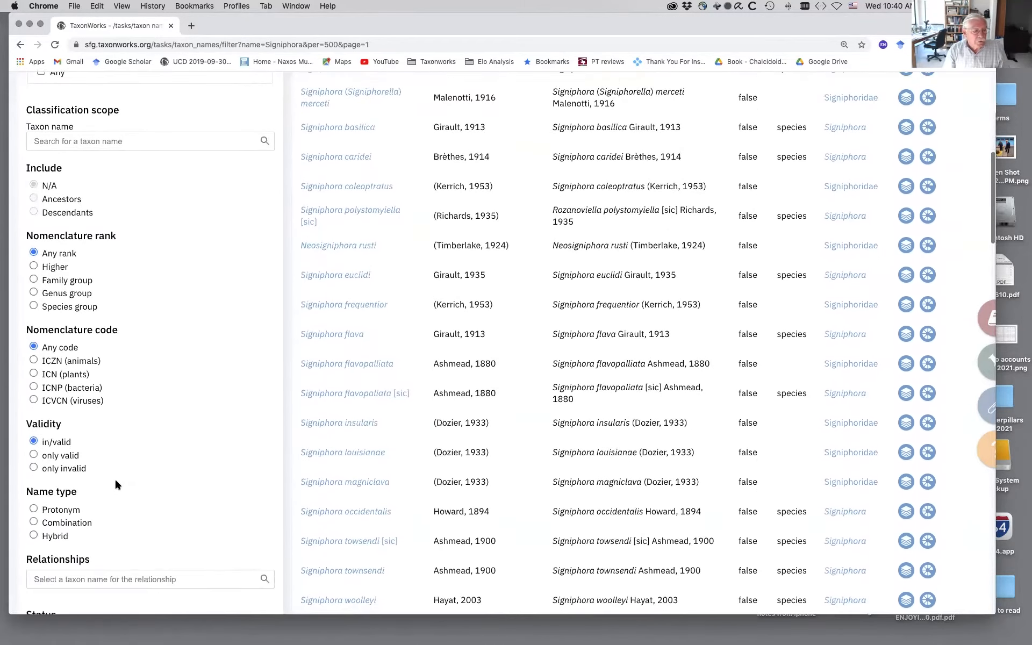
left_click(34, 454)
scroll(143, 456, "down", 2)
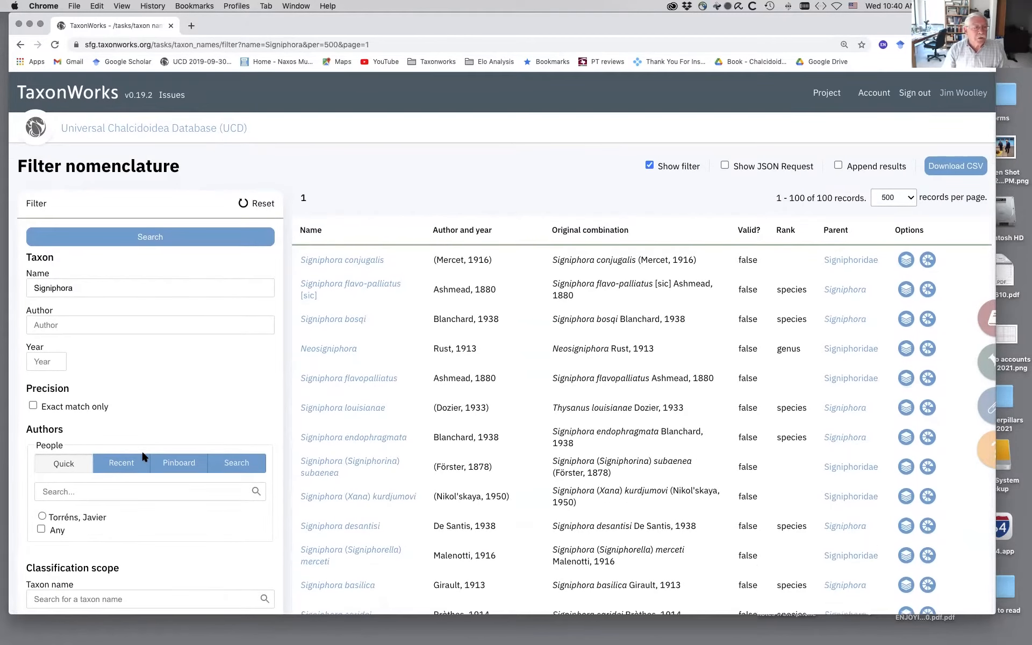
left_click(140, 230)
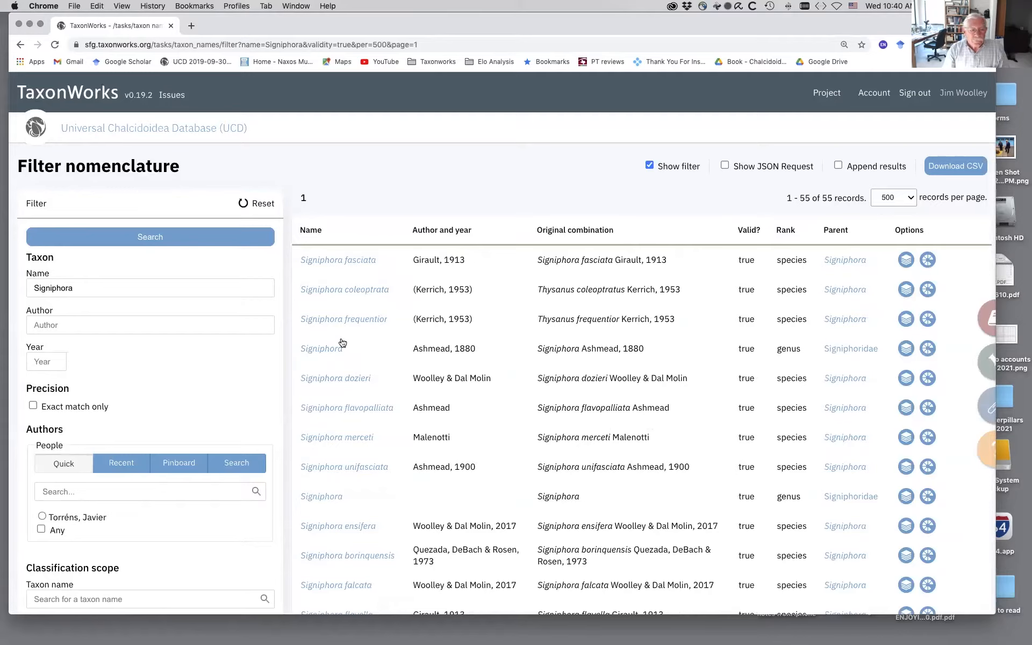
Clear the taxon name, enter the taxon author's surname as the author filter and search.
left_click(56, 291)
double_click(76, 289)
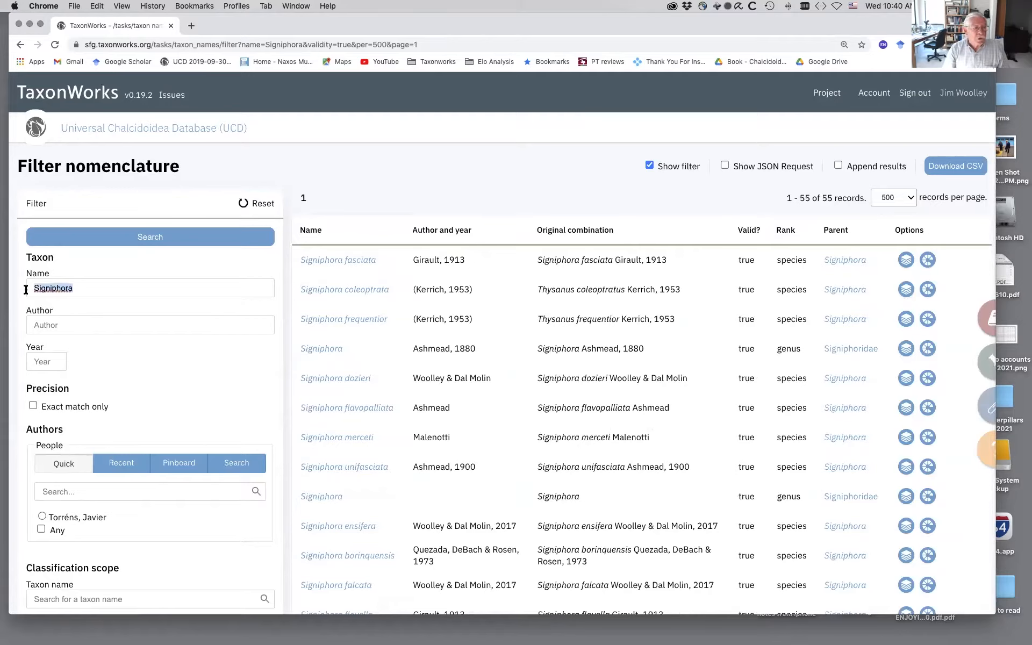
key("BackSpace")
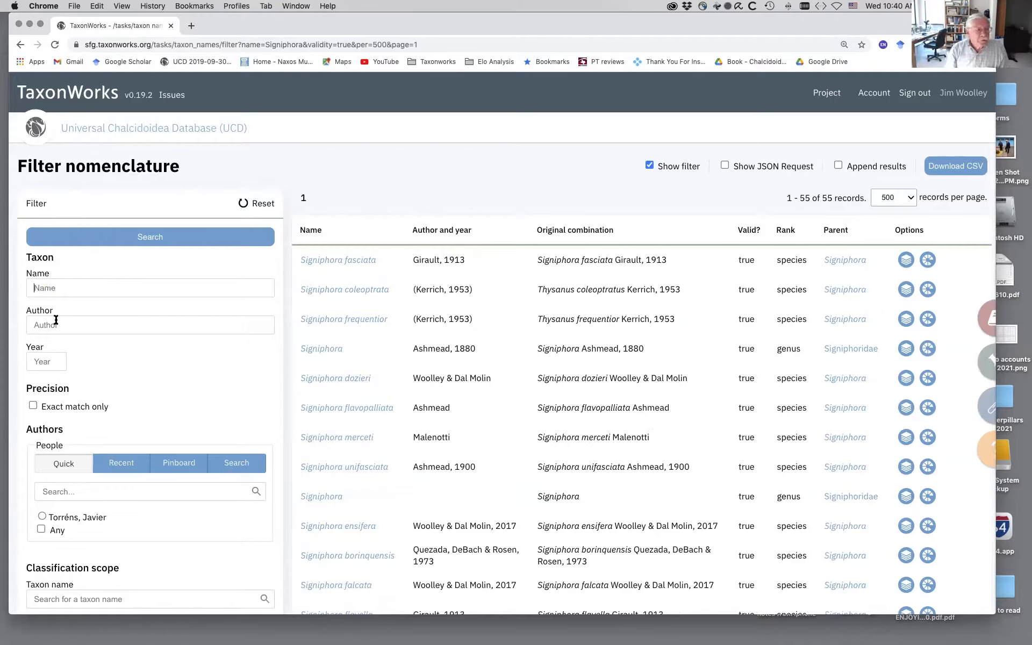
type("Gibson")
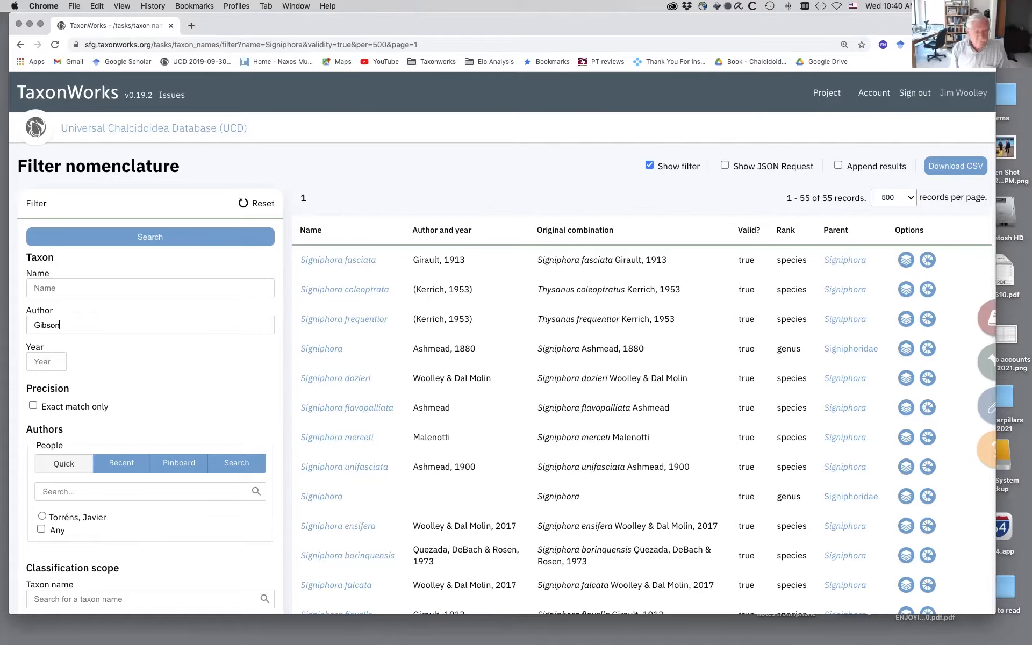
left_click(145, 238)
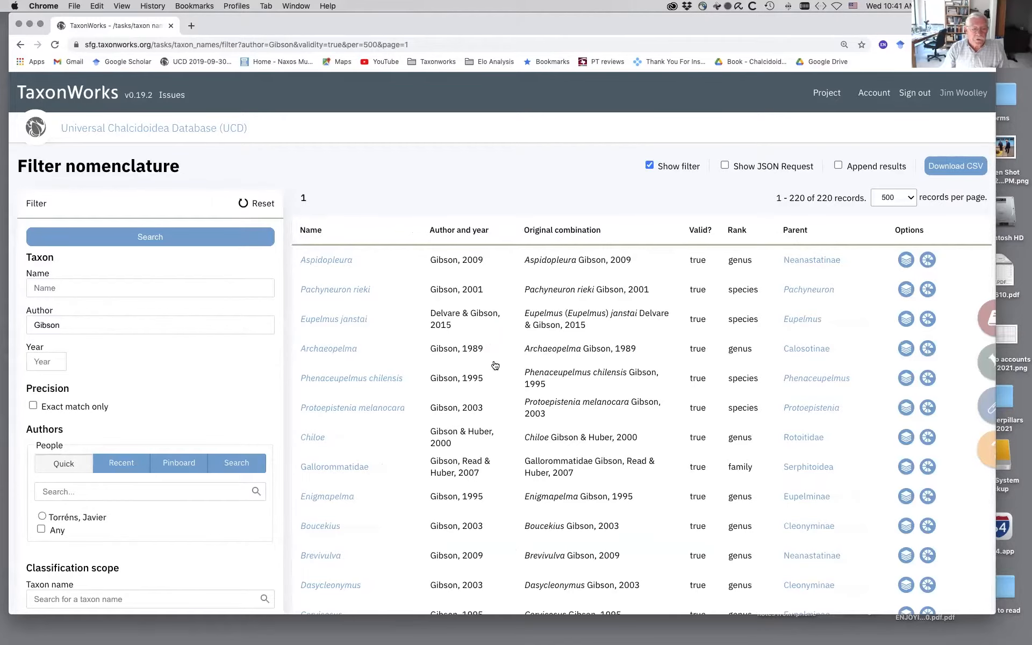
Review the author's listed names, clear the author filter and search for names from the year 2021 instead.
scroll(495, 365, "down", 10)
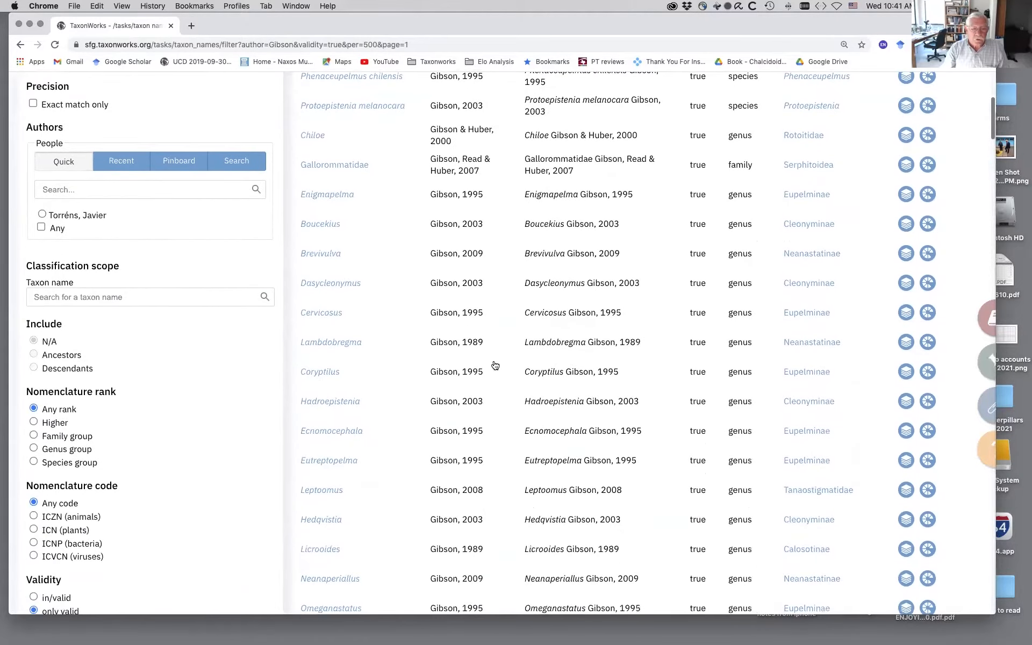
scroll(494, 365, "down", 20)
scroll(495, 365, "down", 7)
scroll(106, 326, "up", 6)
scroll(106, 326, "up", 20)
left_click_drag(105, 326, 2, 328)
key("BackSpace")
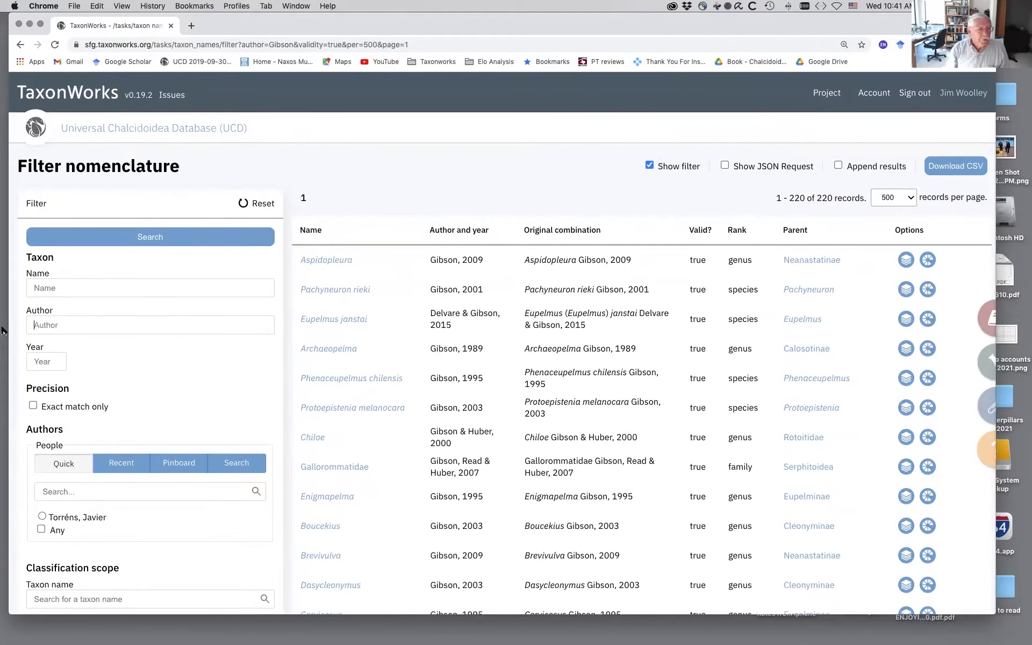
left_click(40, 366)
type("2021")
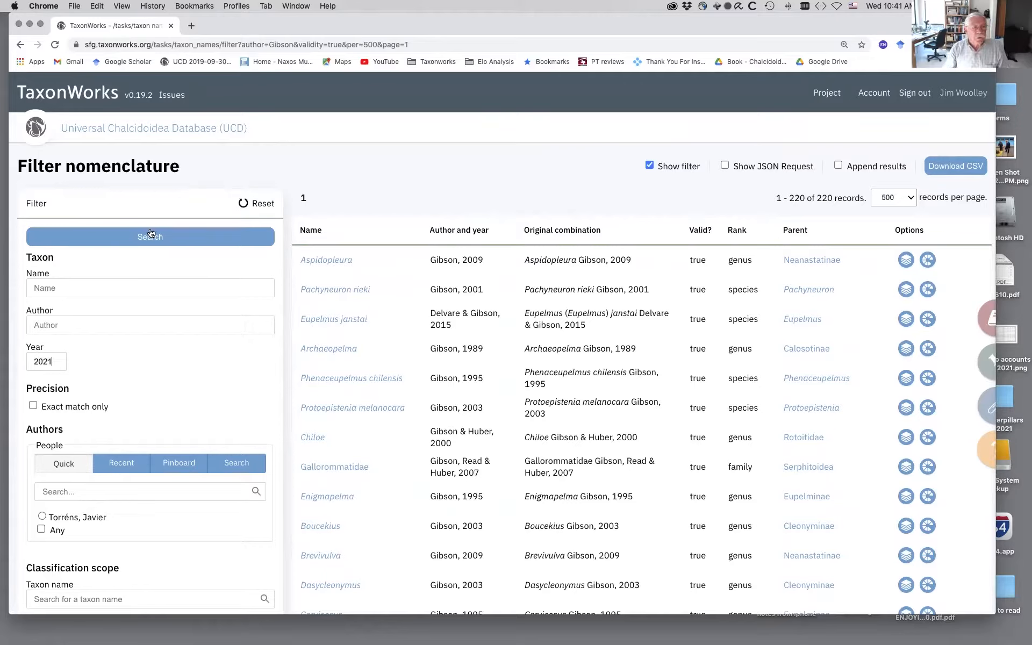
left_click(149, 235)
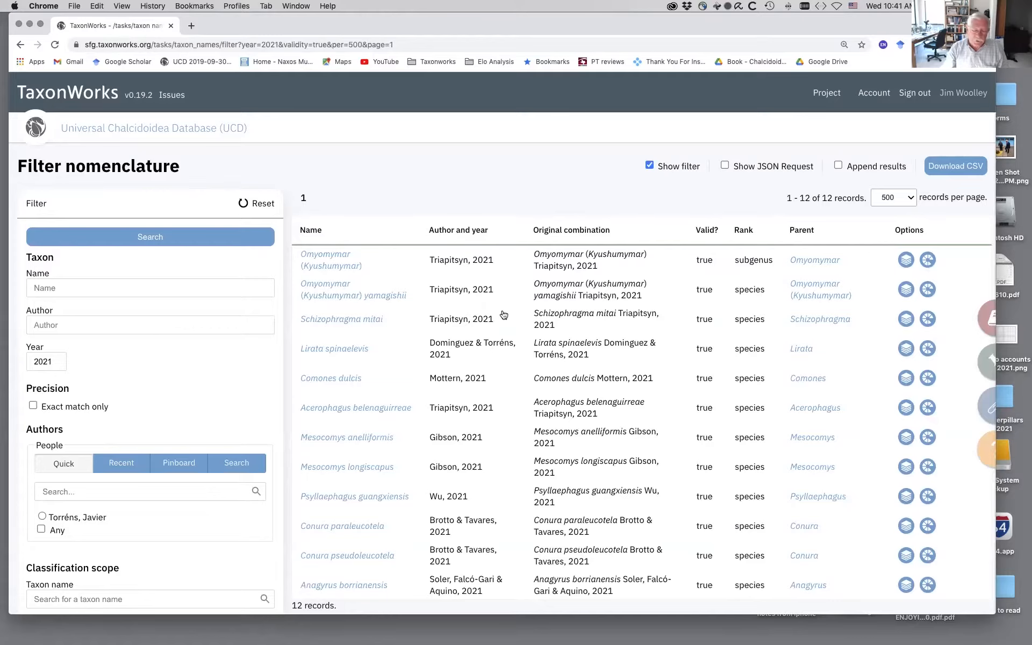
Clear the year from the nomenclature filter.
scroll(504, 314, "down", 5)
scroll(502, 319, "up", 3)
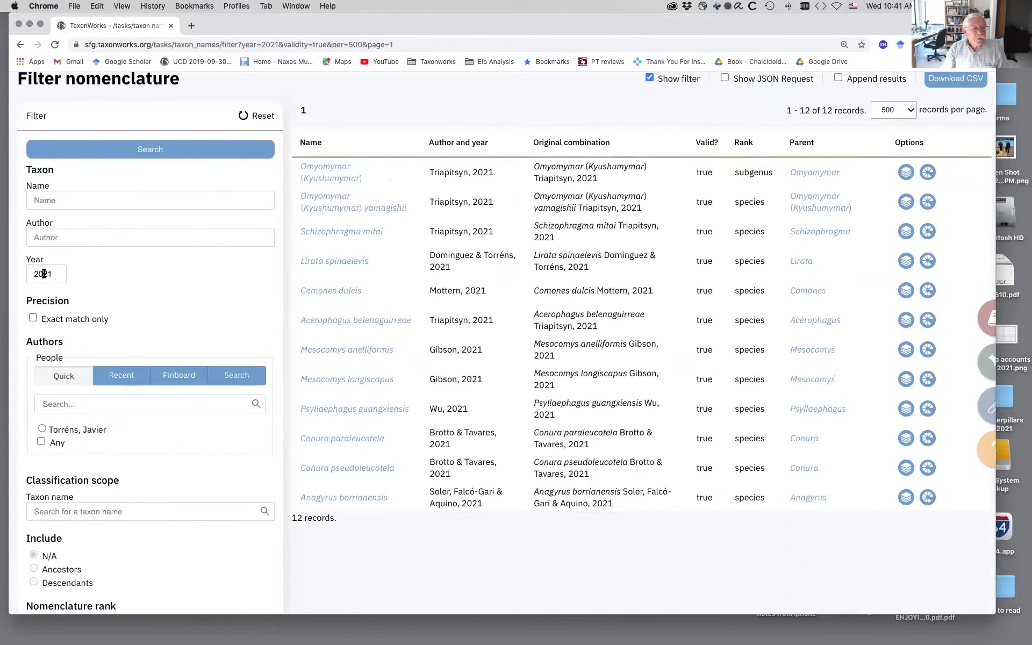
left_click_drag(56, 274, 8, 274)
key("BackSpace")
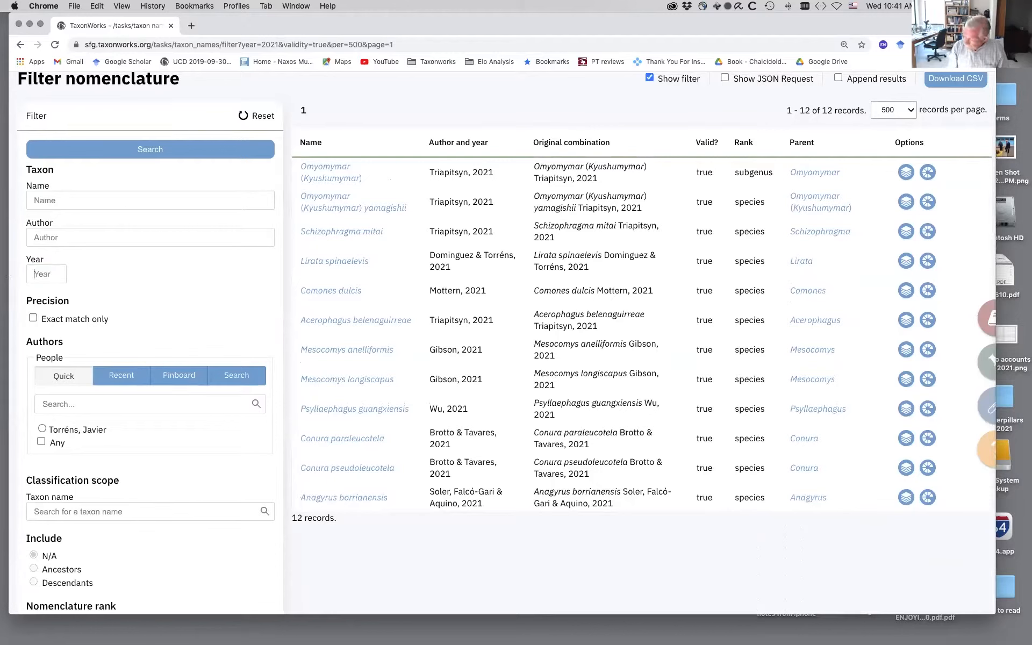
Set the classification scope to the family Signiphoridae Howard, 1894.
mouse_move(1, 294)
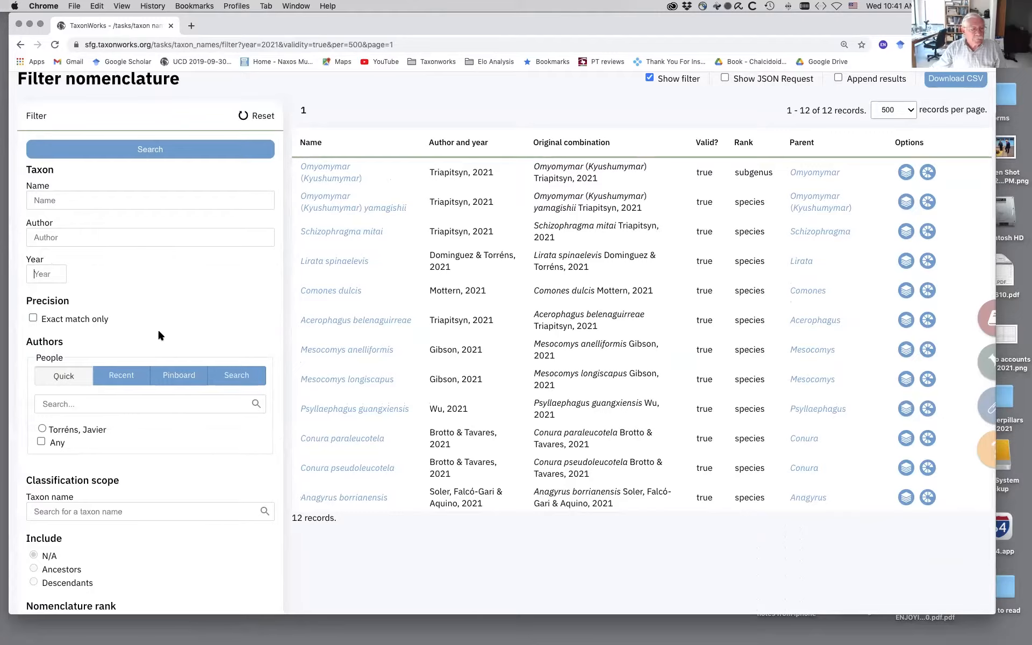
scroll(157, 327, "down", 5)
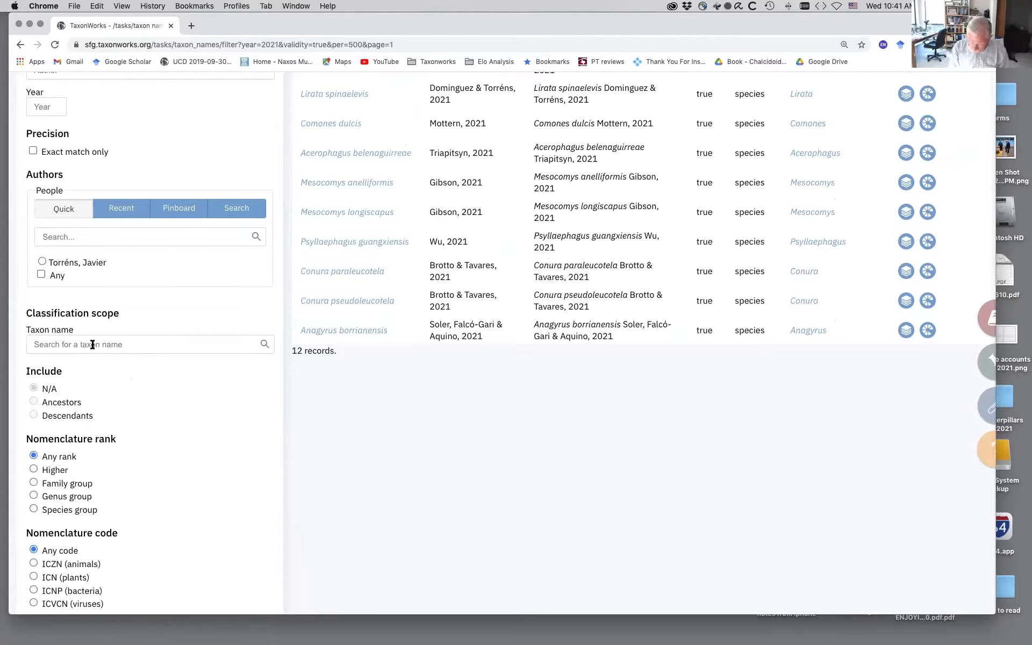
type("Si")
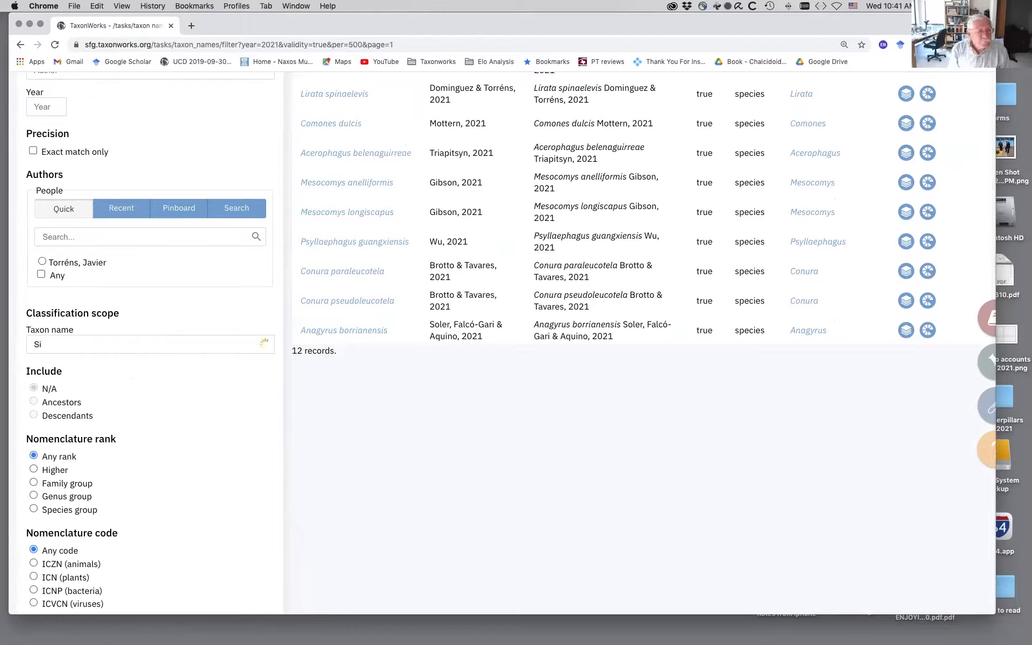
type("gm")
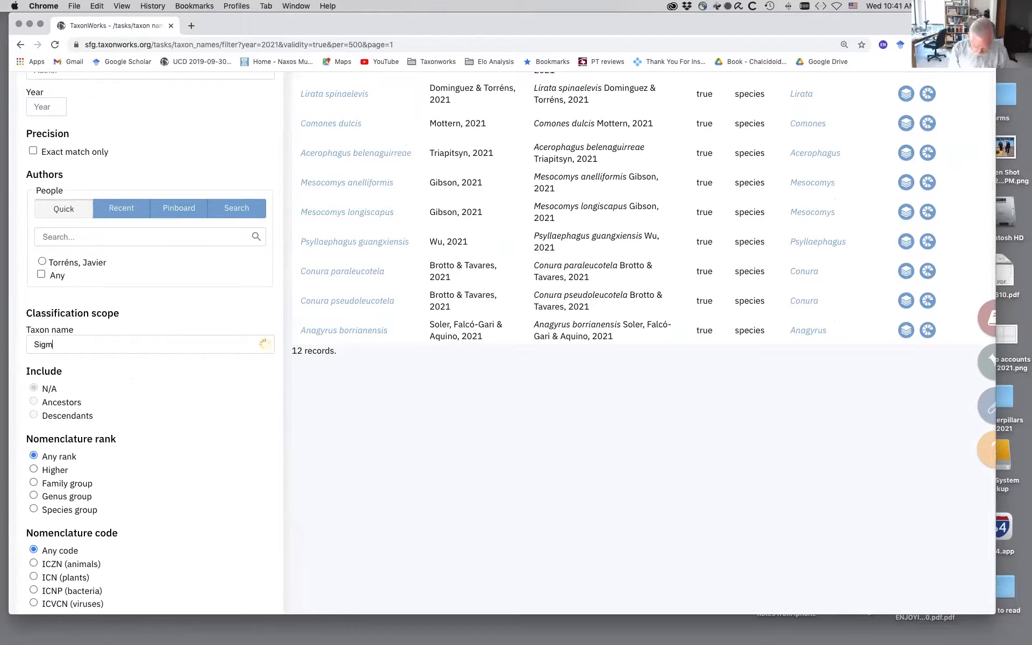
key("BackSpace")
type("niphoridae")
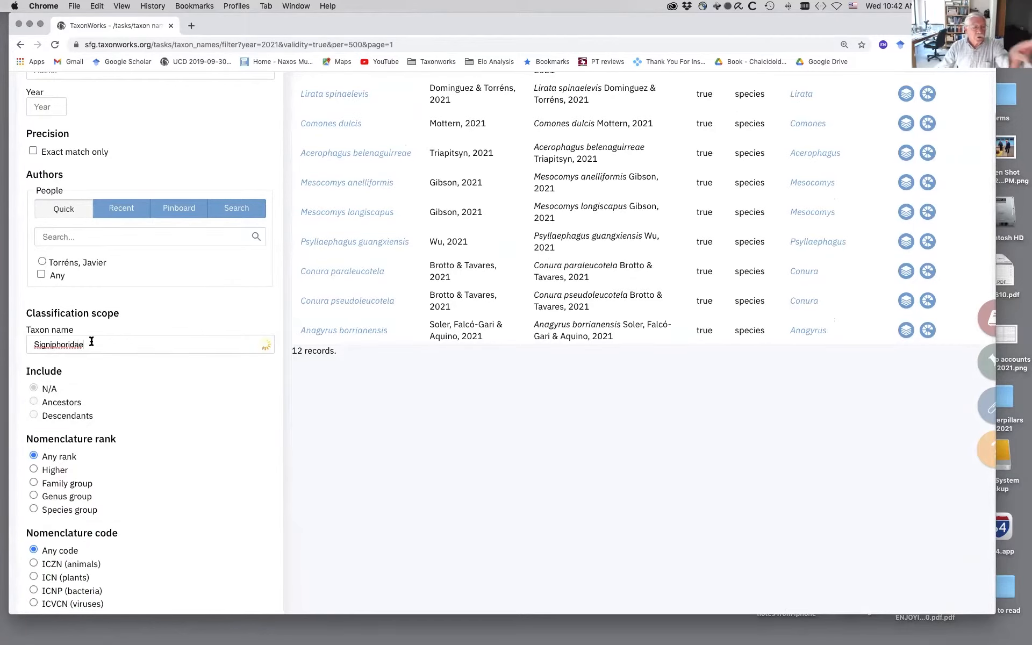
scroll(93, 342, "up", 1)
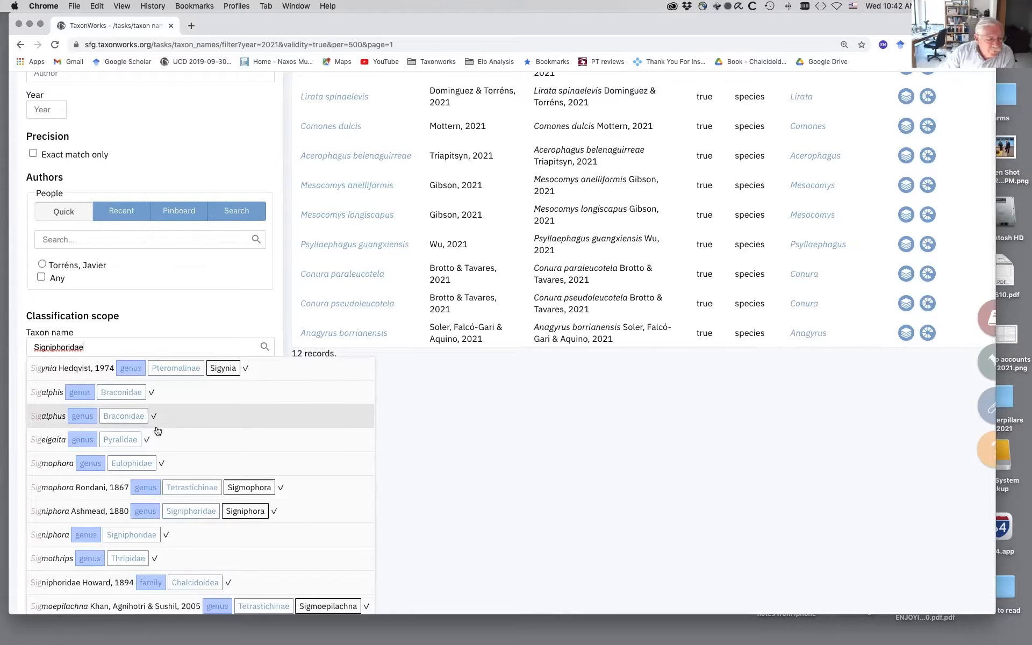
left_click(68, 586)
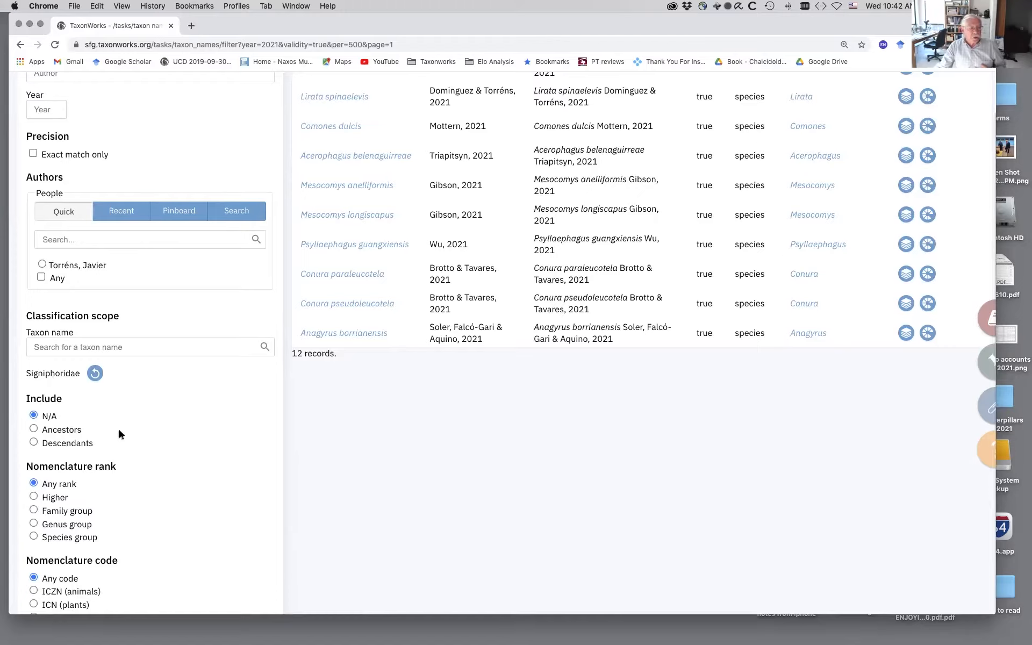
Include the descendants of Signiphoridae in the classification scope and run the search.
scroll(150, 454, "down", 13)
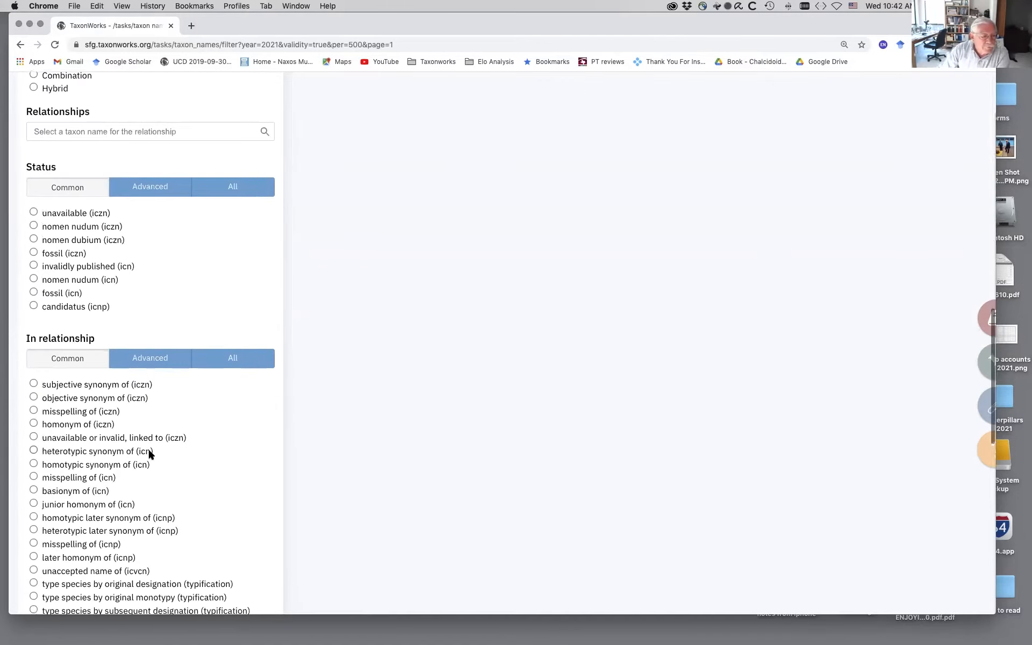
scroll(148, 451, "down", 6)
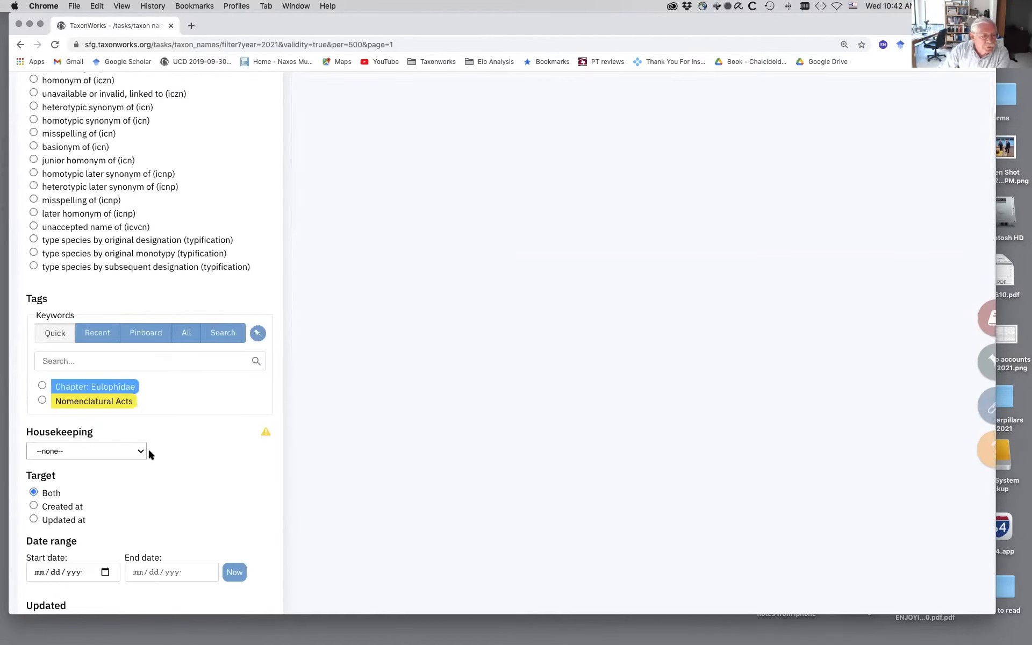
scroll(148, 454, "down", 6)
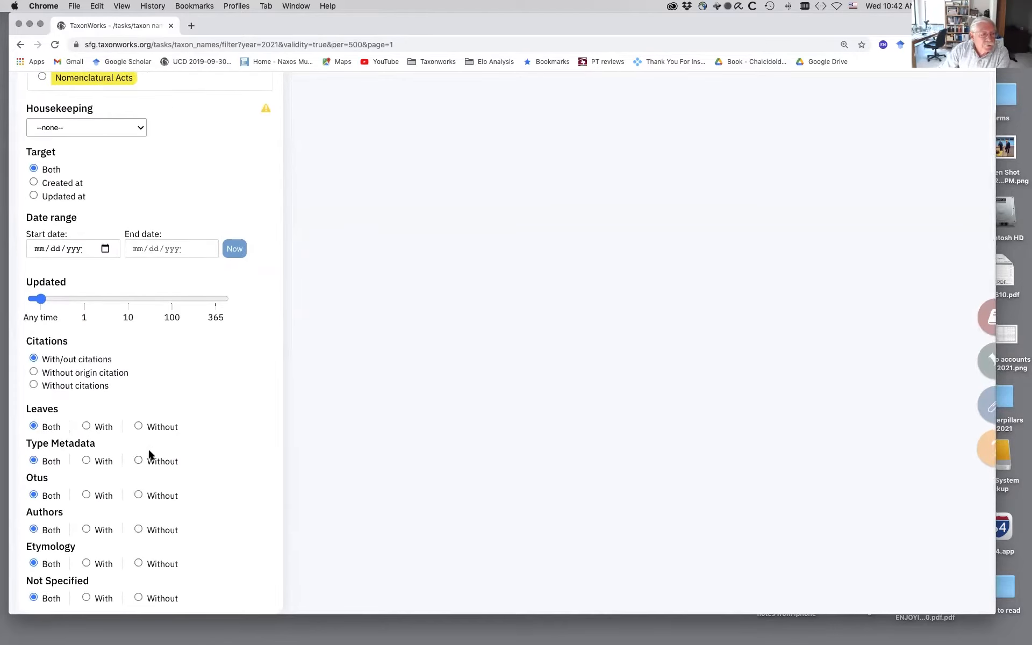
scroll(149, 454, "up", 13)
scroll(150, 454, "up", 3)
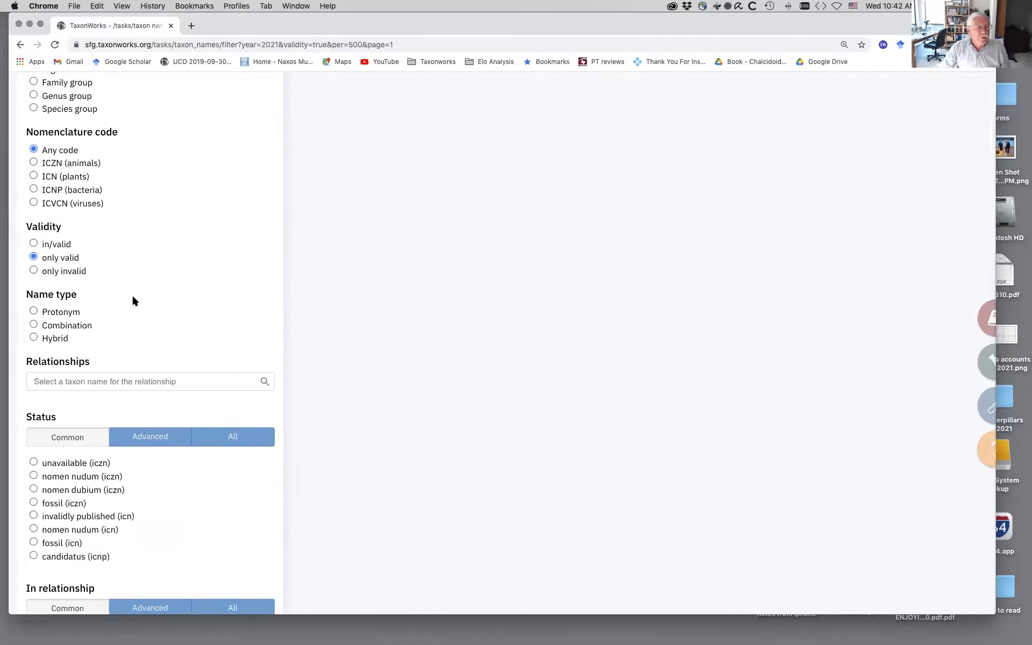
scroll(134, 306, "up", 5)
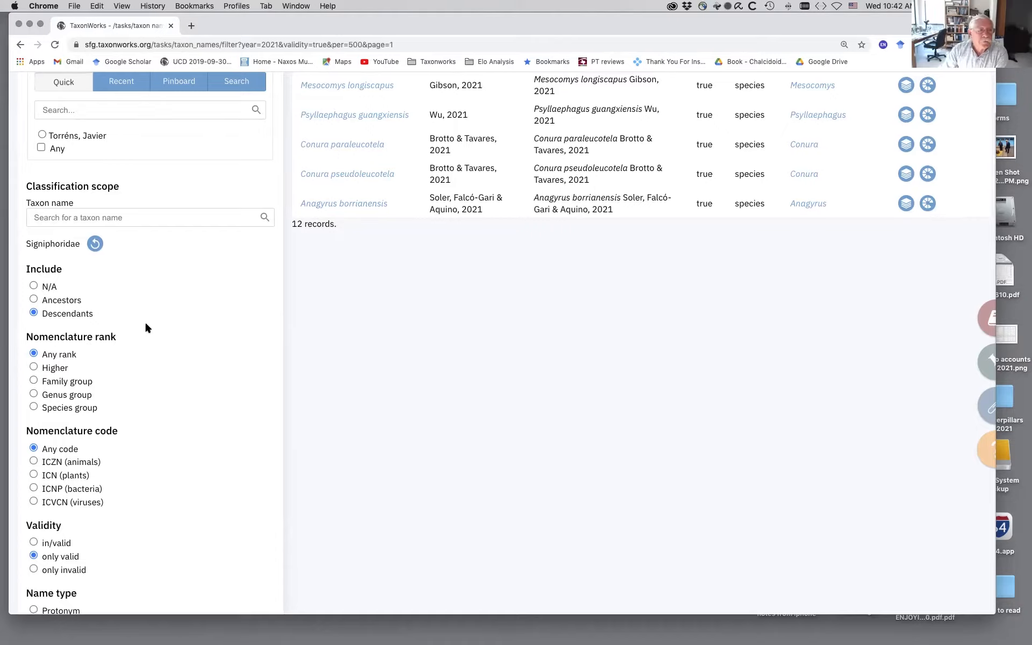
scroll(144, 320, "up", 10)
left_click(178, 239)
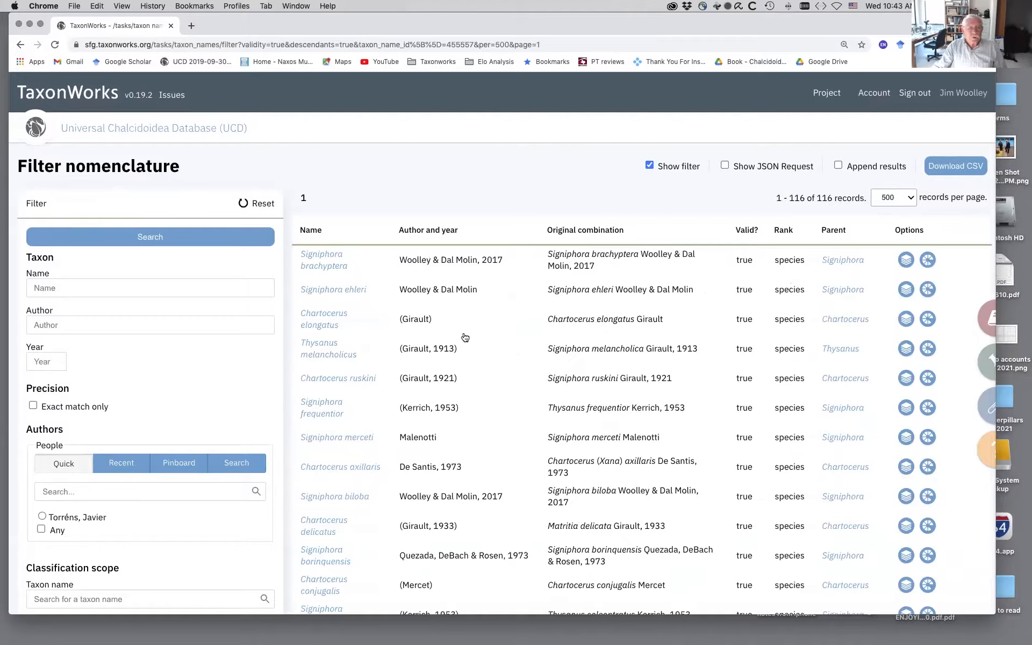
Look through the valid Signiphoridae descendants, examining their authors, original combinations, ranks and parents.
scroll(468, 339, "down", 3)
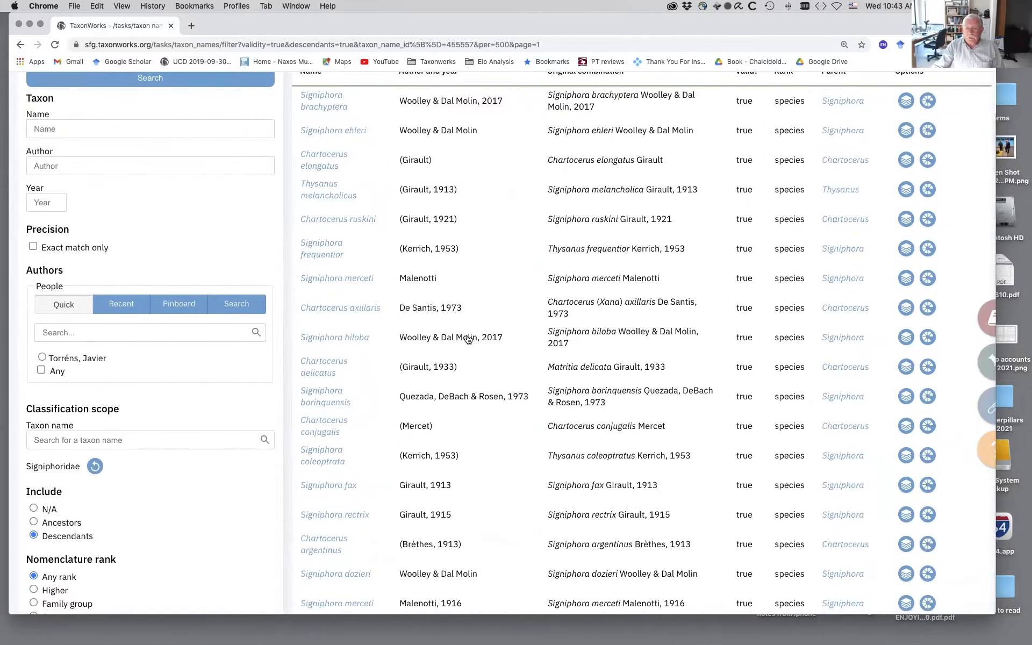
scroll(483, 339, "up", 3)
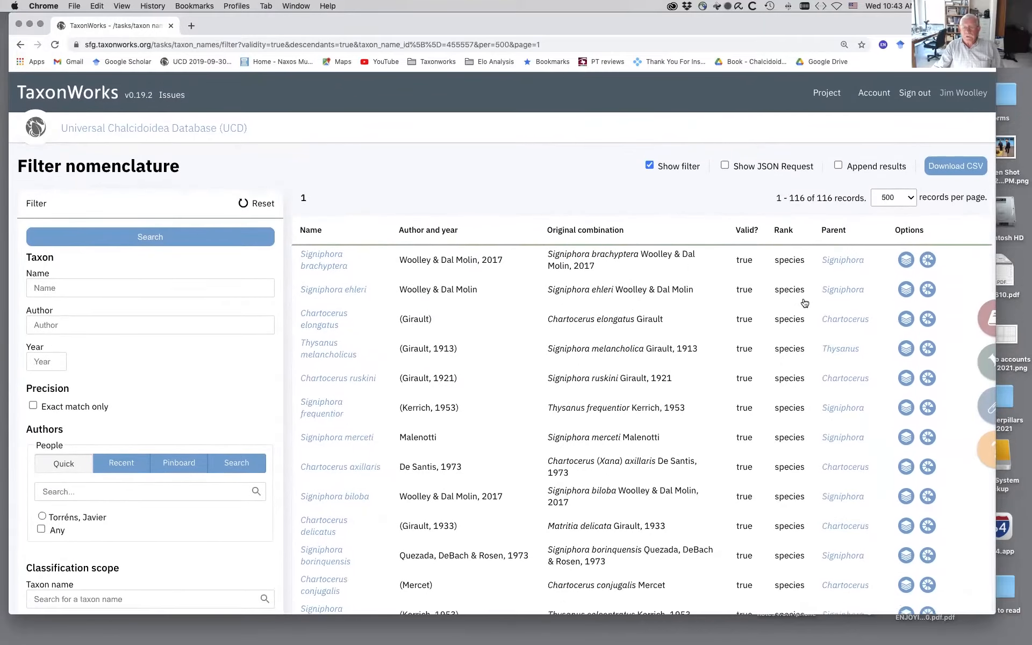
scroll(751, 368, "down", 11)
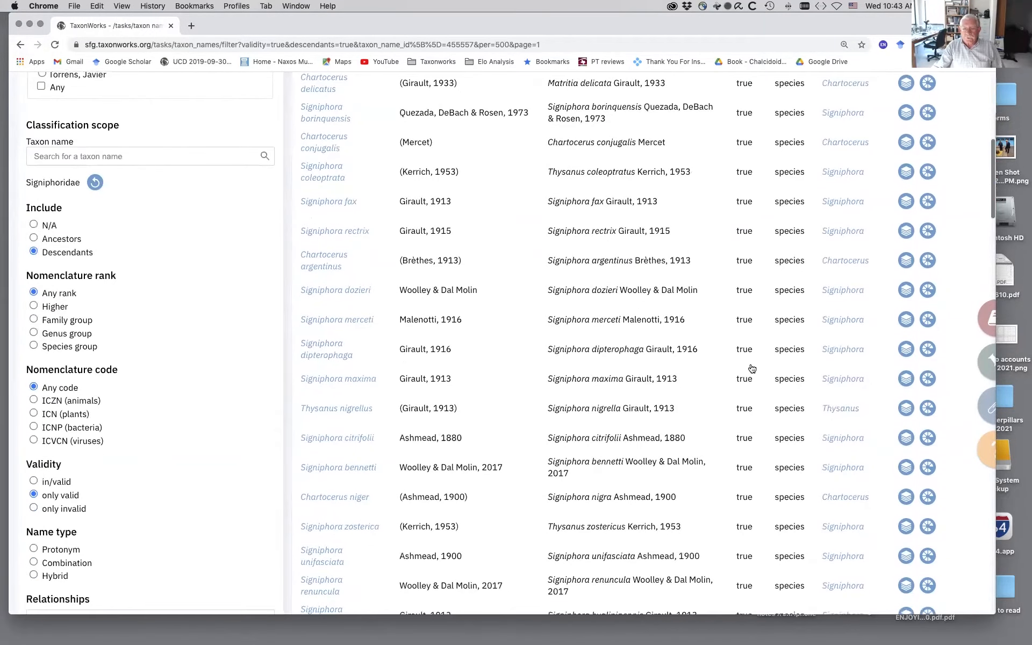
scroll(751, 367, "down", 2)
scroll(751, 368, "down", 2)
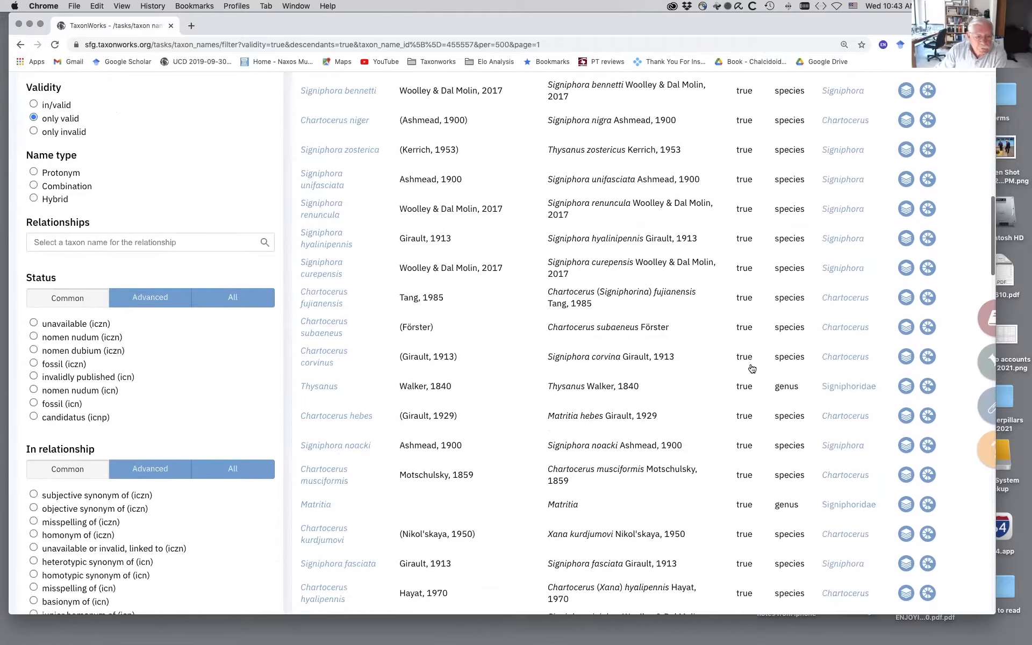
scroll(751, 368, "down", 10)
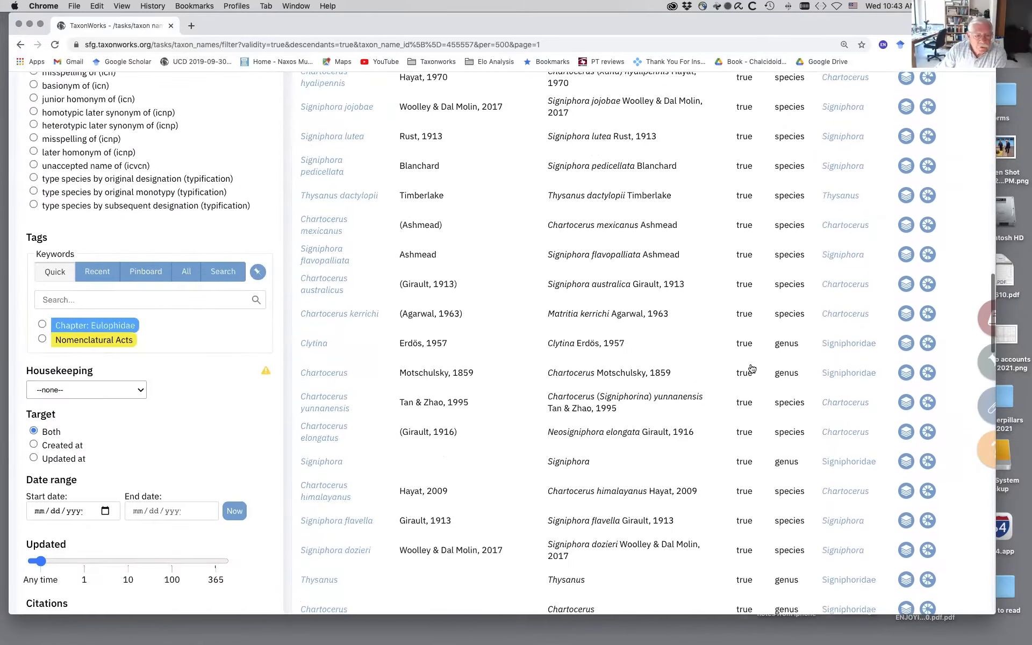
scroll(751, 368, "up", 18)
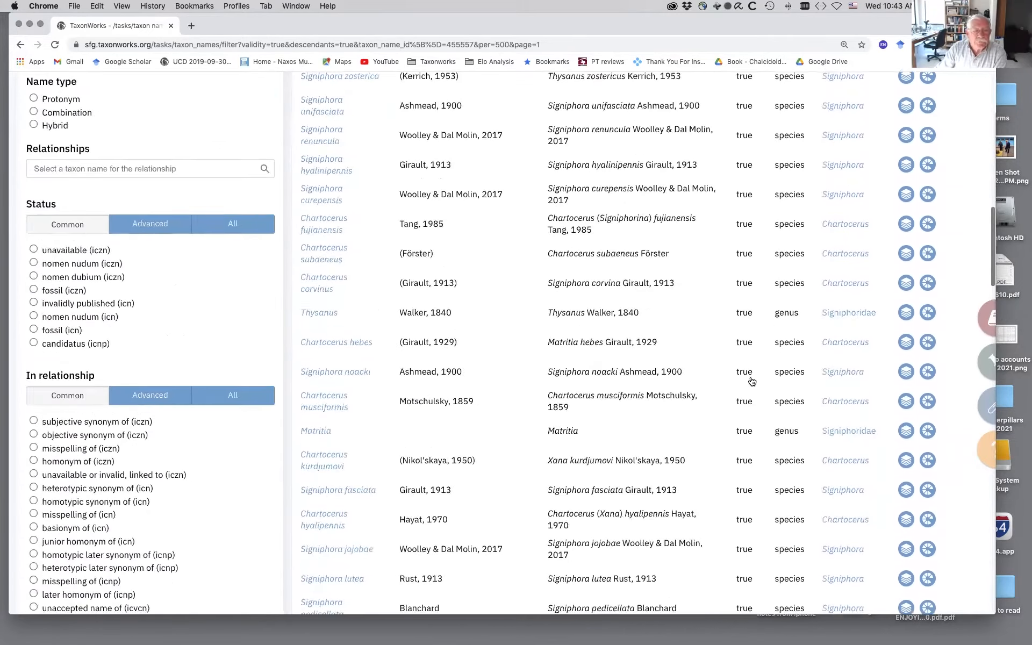
Sort the valid Signiphoridae descendants by name in ascending alphabetical order.
scroll(752, 381, "up", 6)
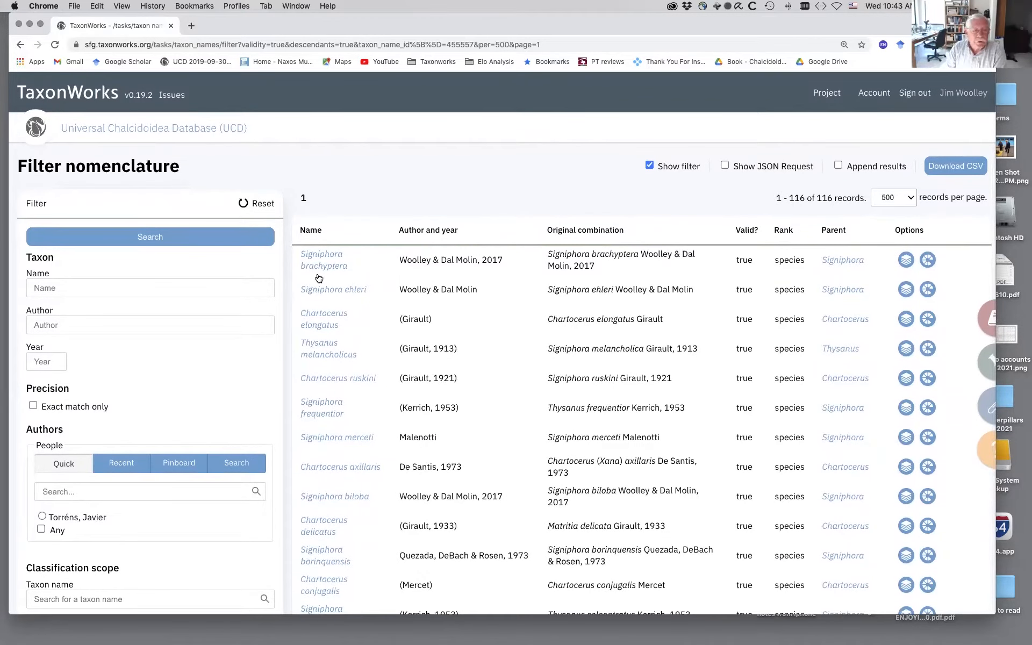
left_click(312, 231)
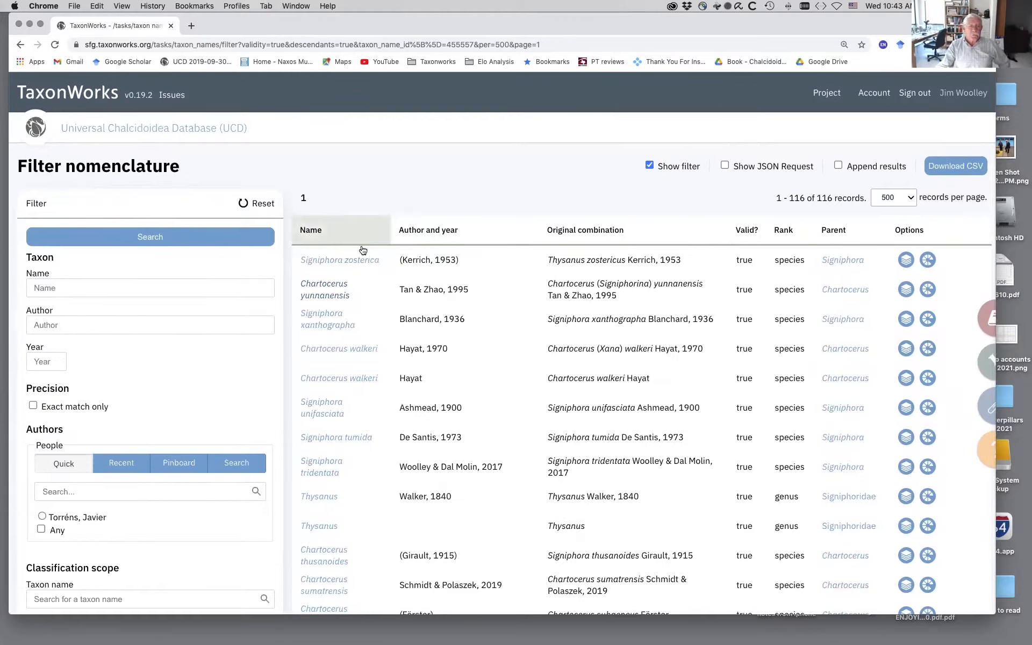
left_click(322, 233)
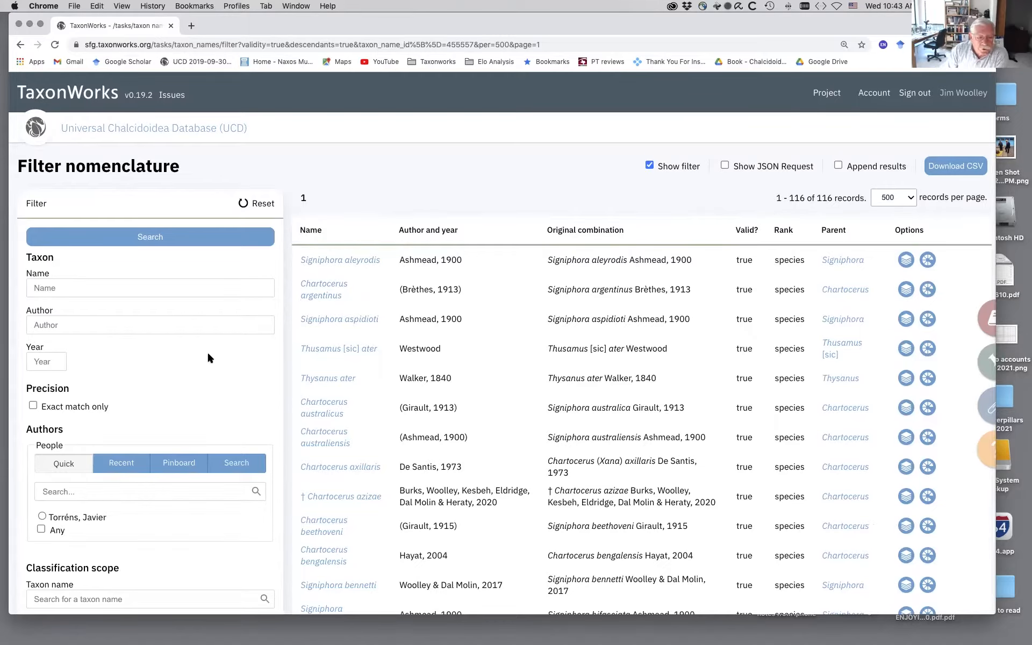
Restrict the nomenclature search to names with authors and sort the results by author and year, with Woolley & Dal Molin, 2017 first.
scroll(208, 354, "down", 8)
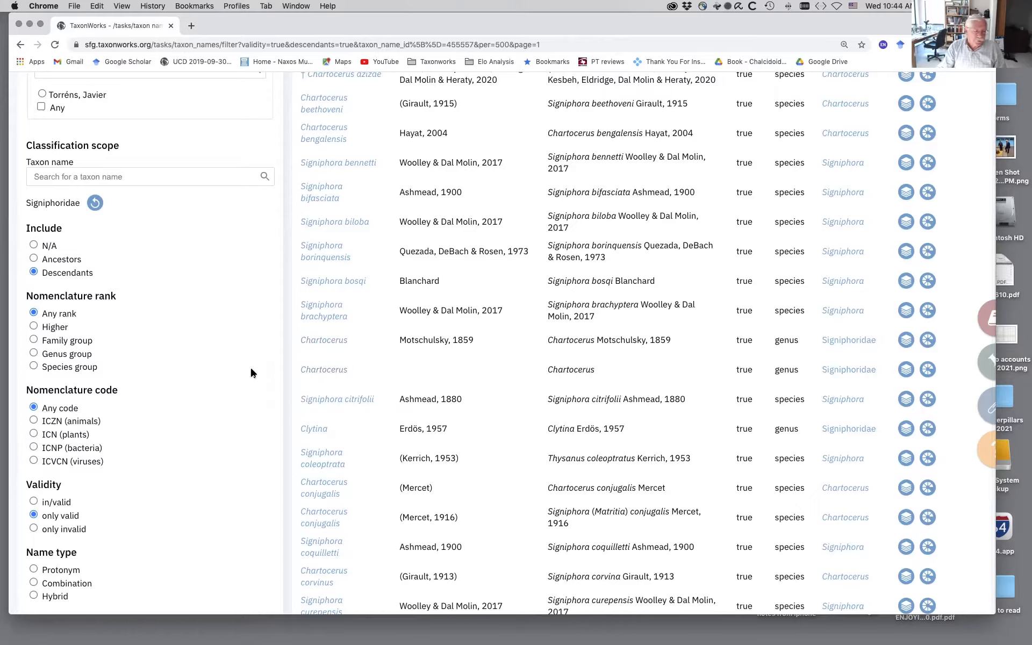
scroll(251, 372, "down", 1)
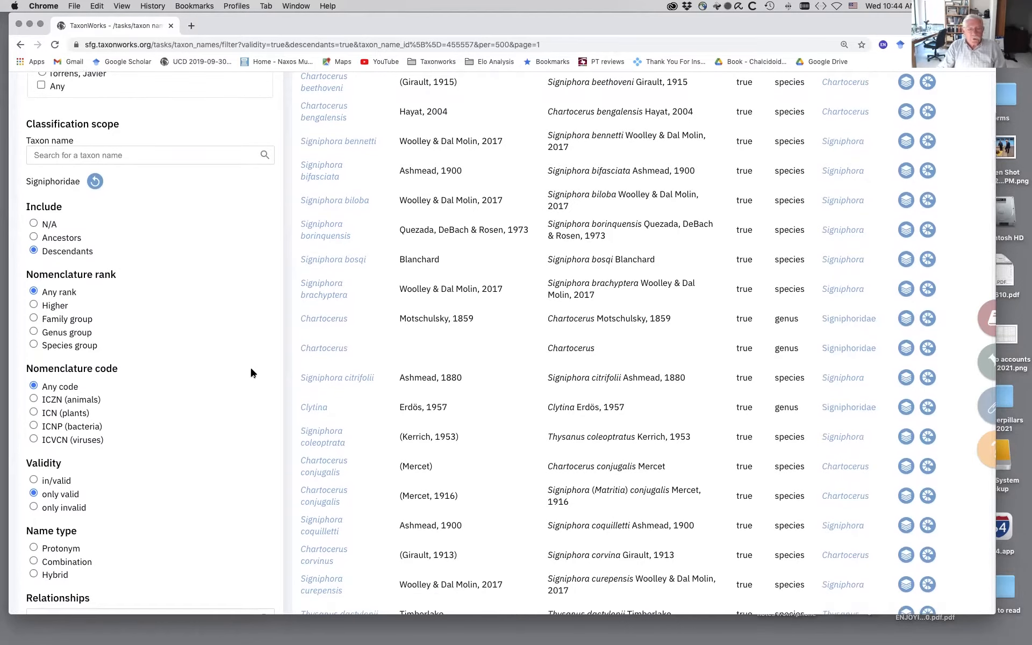
scroll(251, 373, "down", 5)
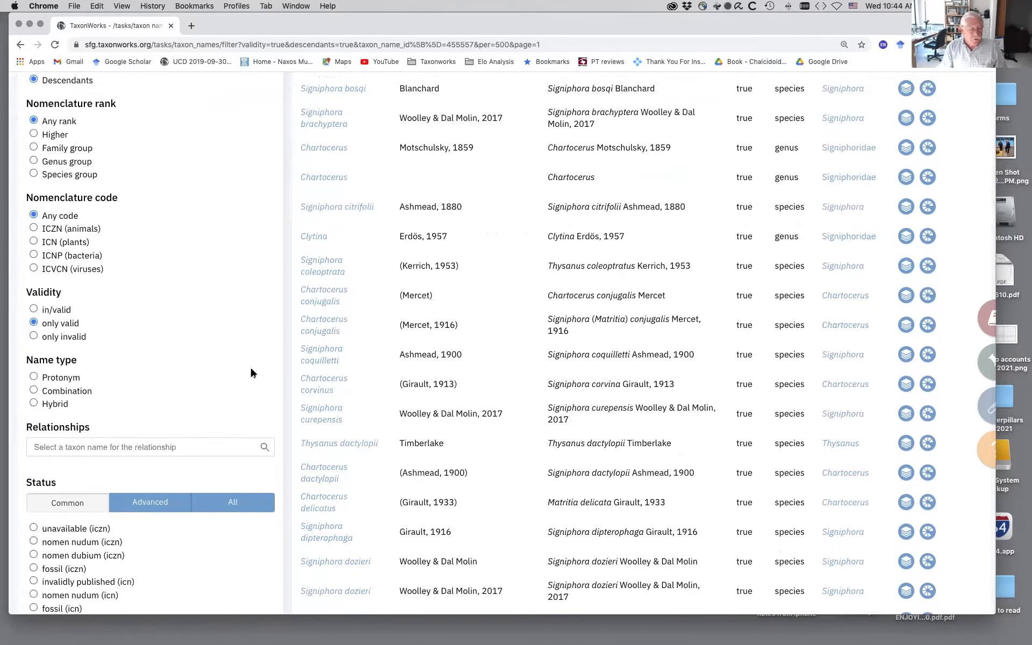
scroll(250, 373, "down", 20)
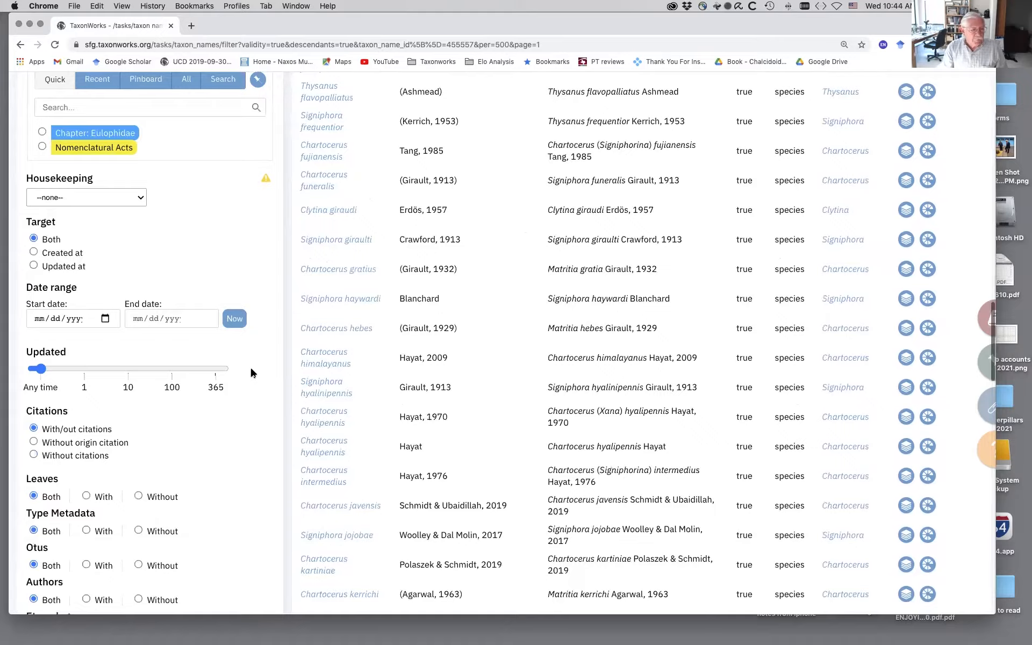
scroll(251, 372, "down", 8)
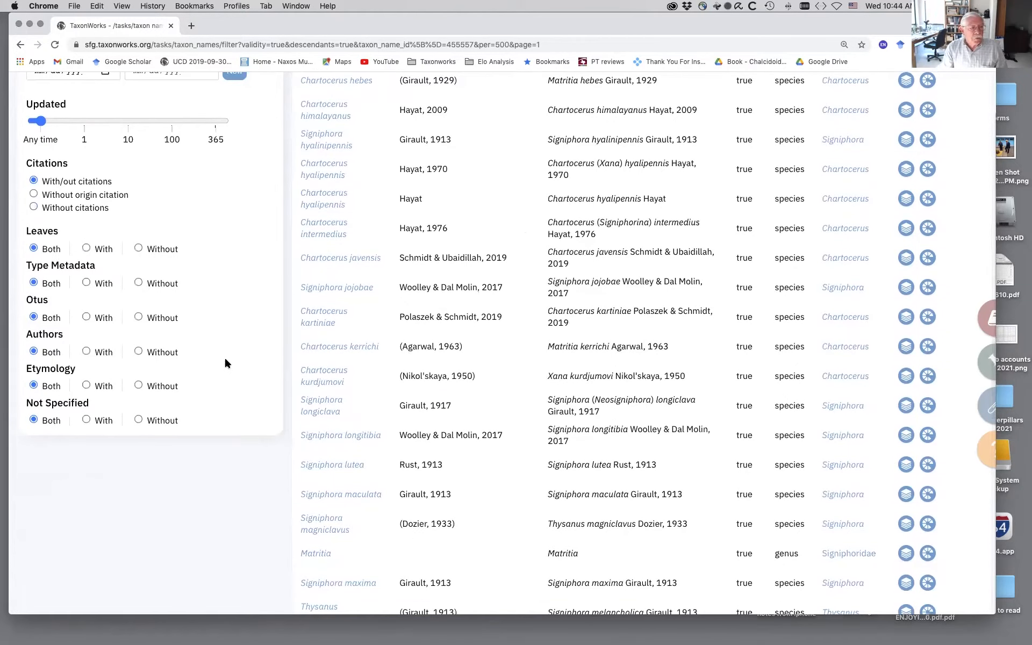
left_click(86, 352)
scroll(232, 335, "up", 20)
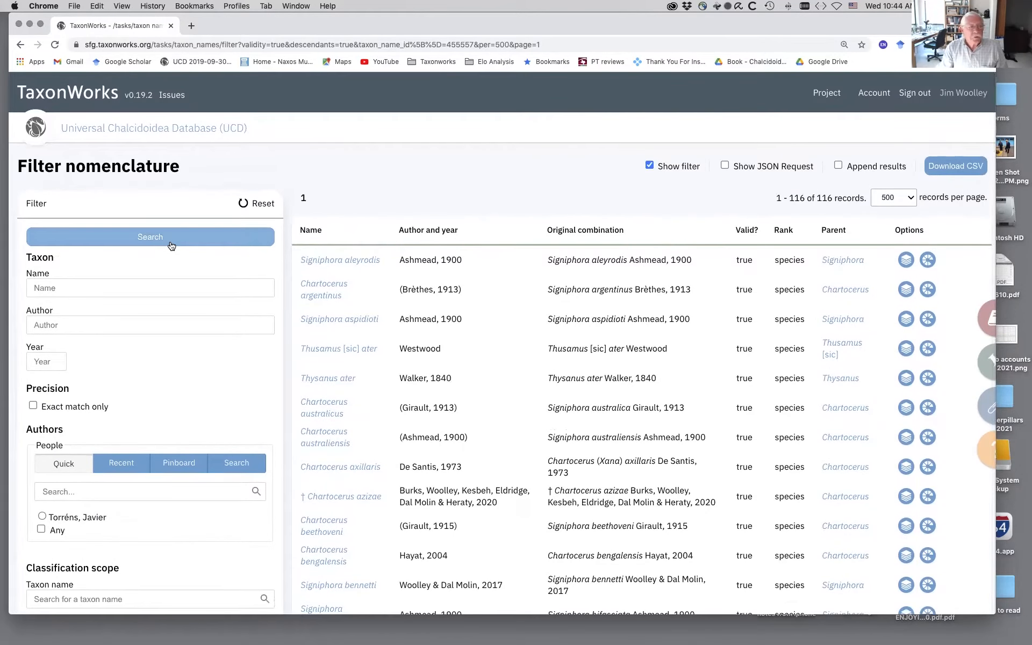
left_click(167, 237)
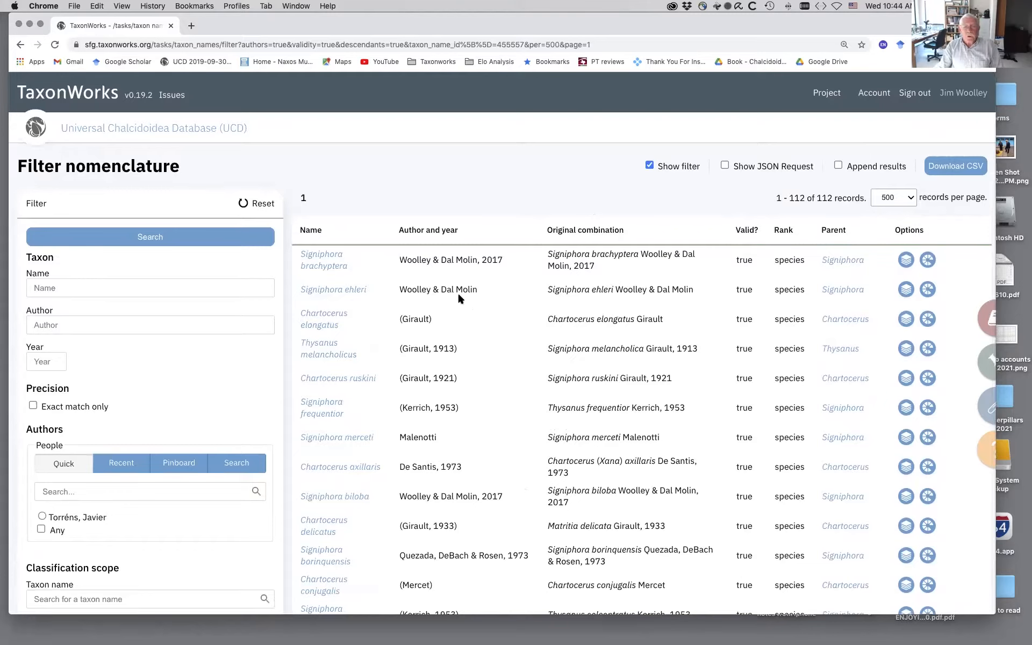
left_click(431, 233)
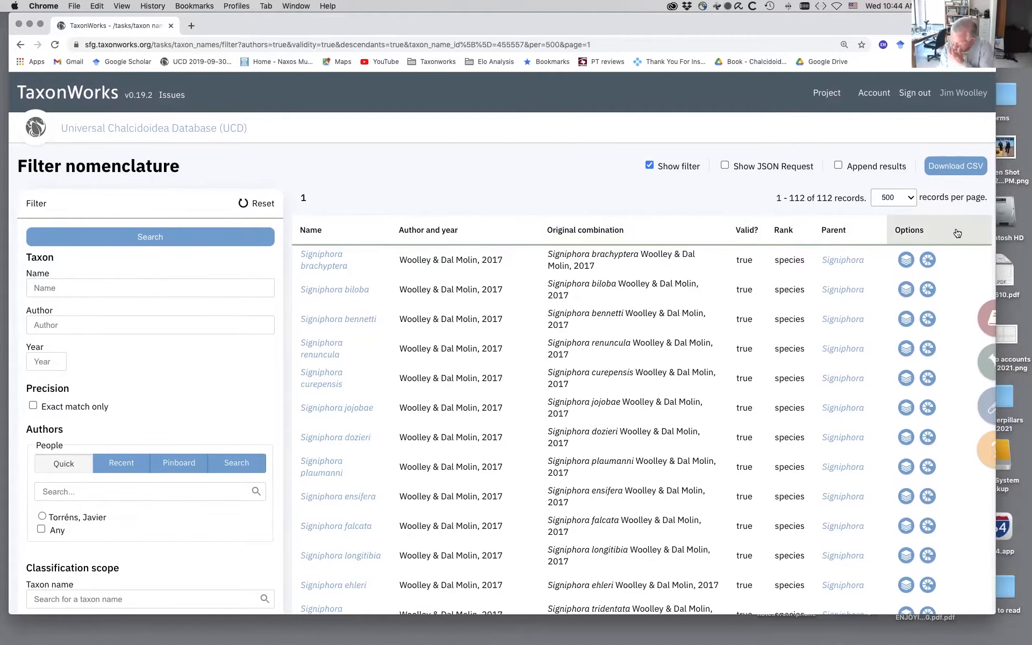
Download the filtered names as CSV and open nomenclature list.csv in Excel.
left_click(954, 168)
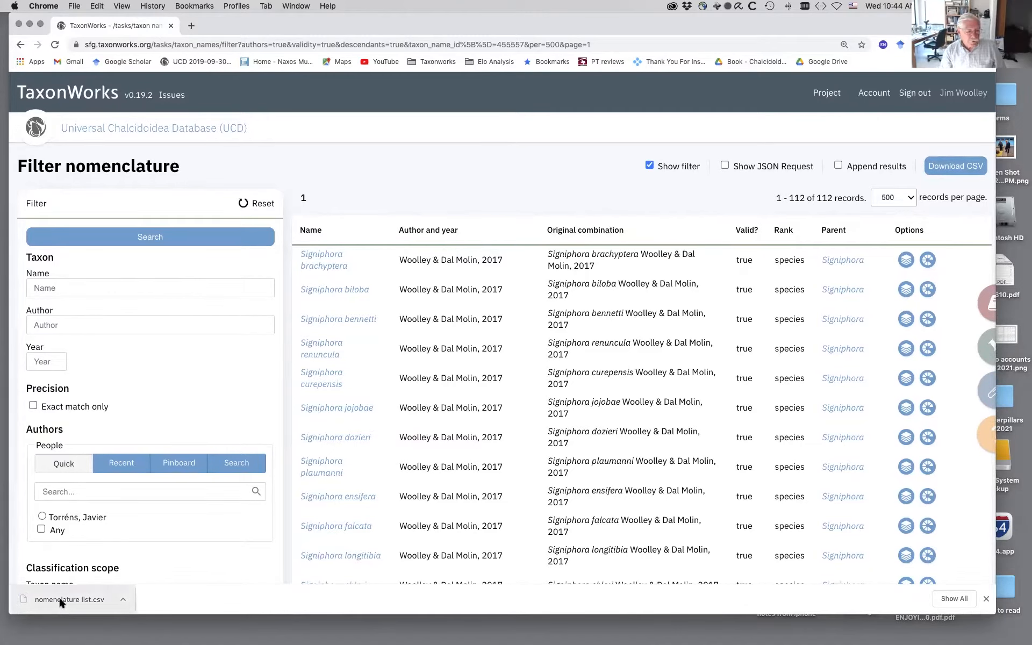
left_click_drag(60, 601, 900, 503)
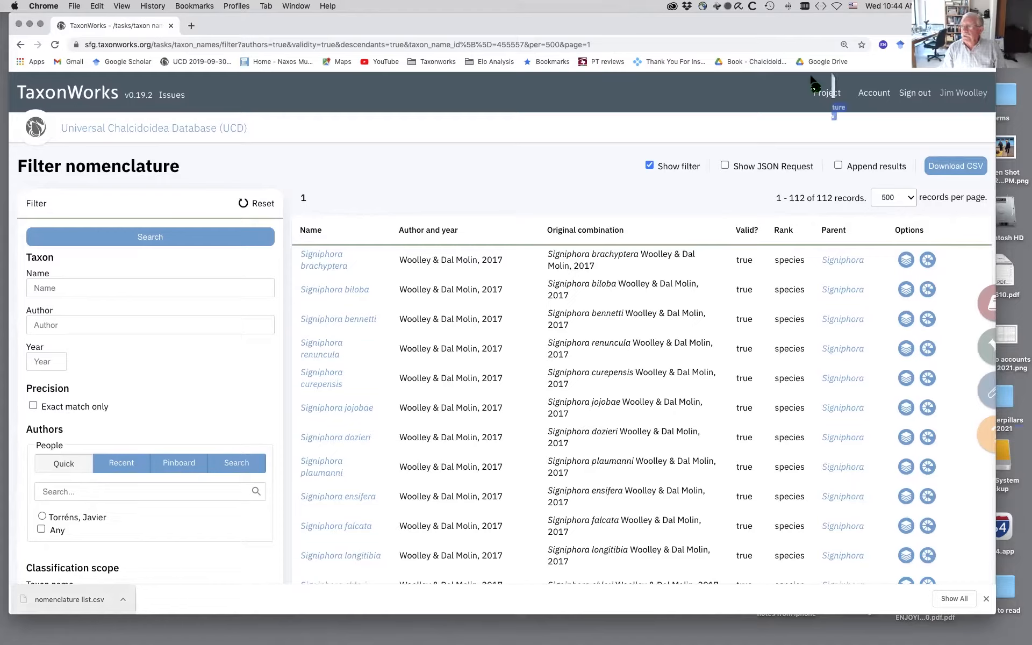
mouse_move(3, 177)
left_click_drag(3, 178, 41, 223)
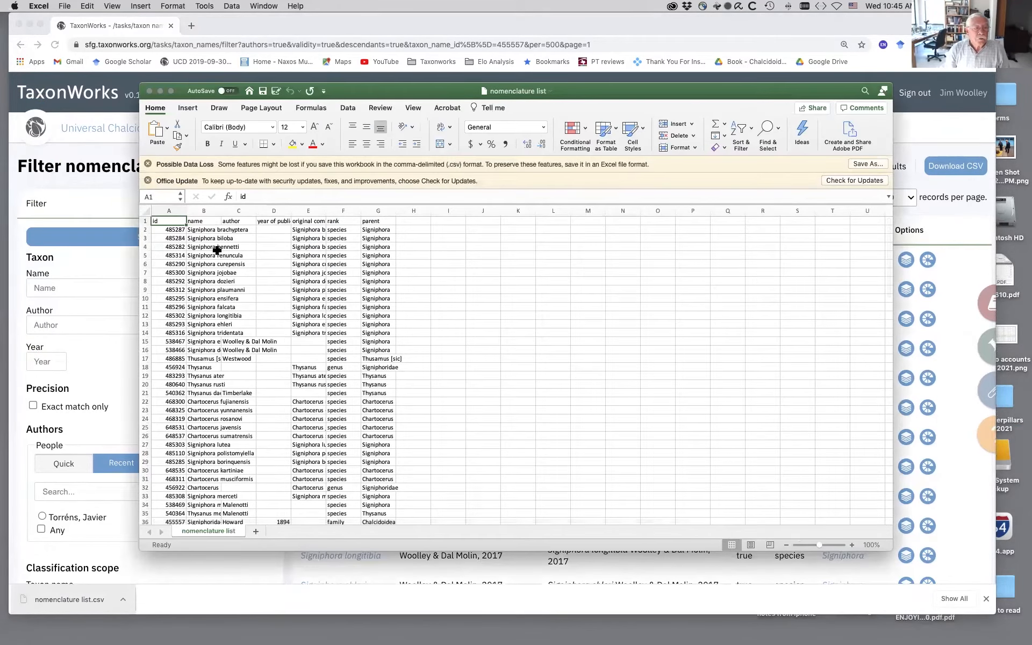
Autofit the widths of columns A to G in the nomenclature list to their contents.
left_click_drag(168, 210, 380, 207)
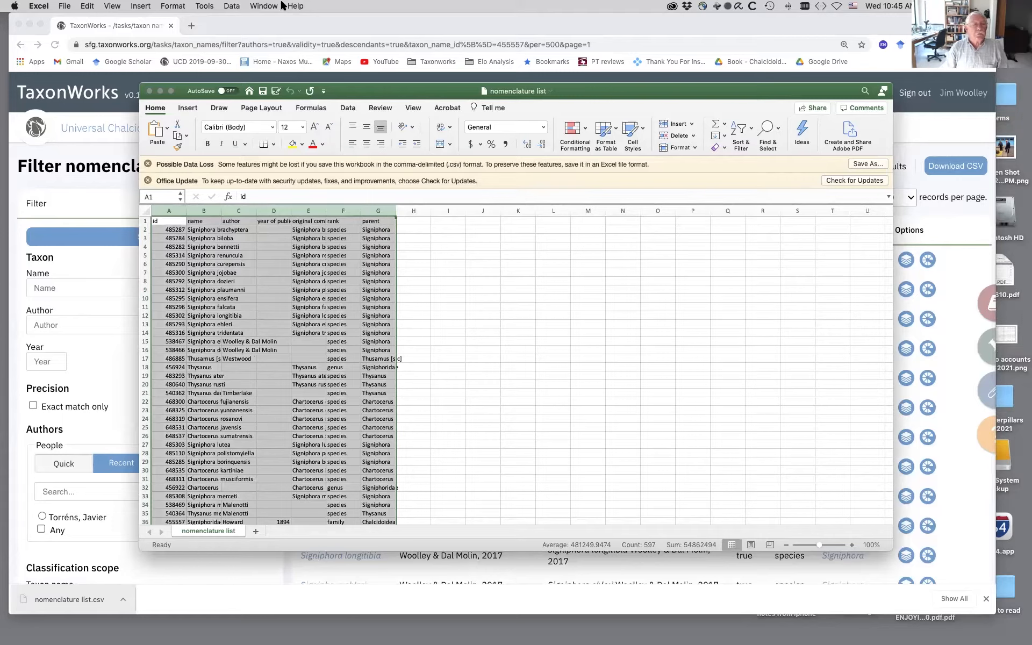
left_click(173, 6)
mouse_move(194, 39)
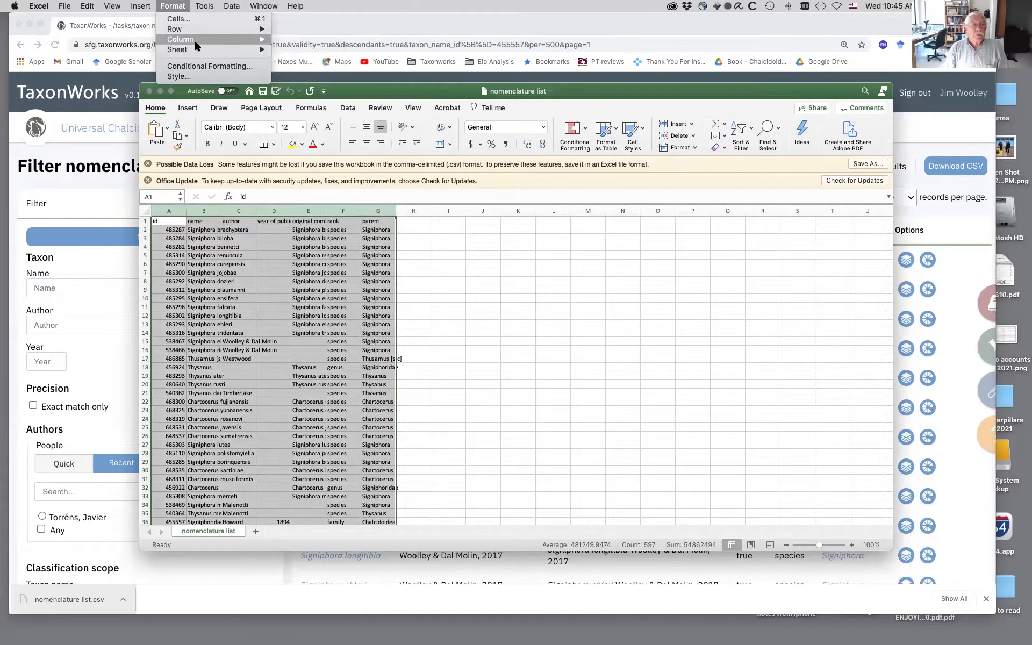
left_click(286, 49)
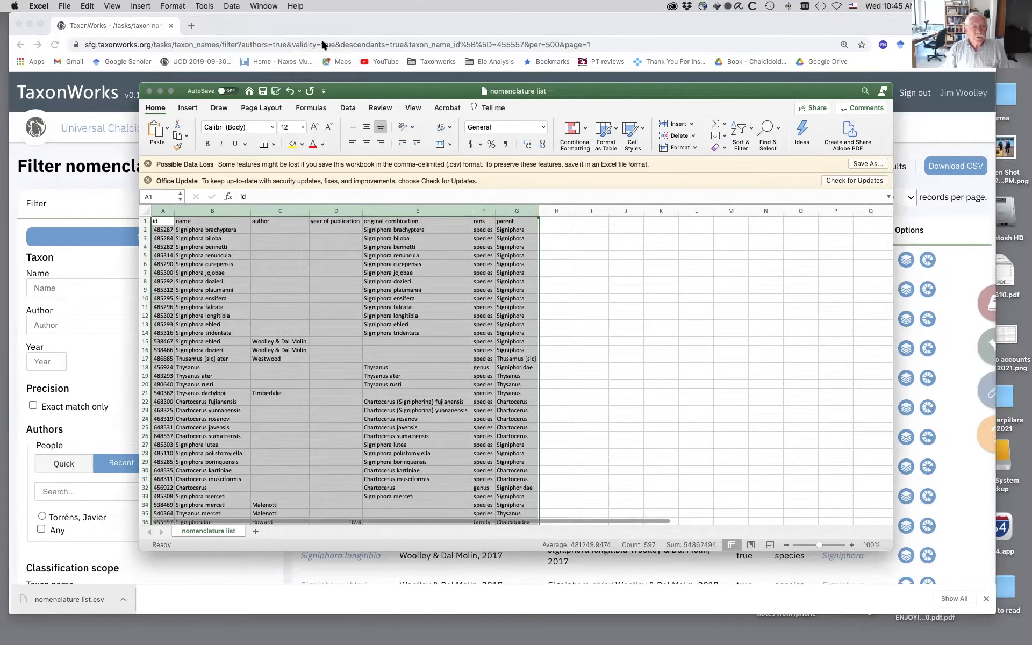
left_click(592, 264)
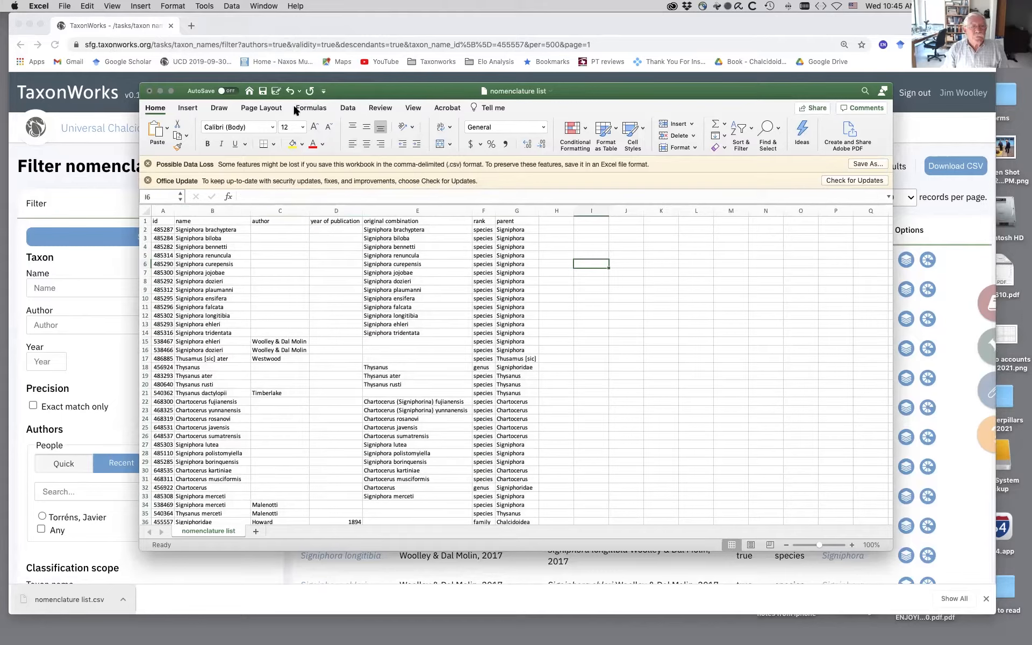
Close the nomenclature list workbook without saving the changes.
left_click(149, 91)
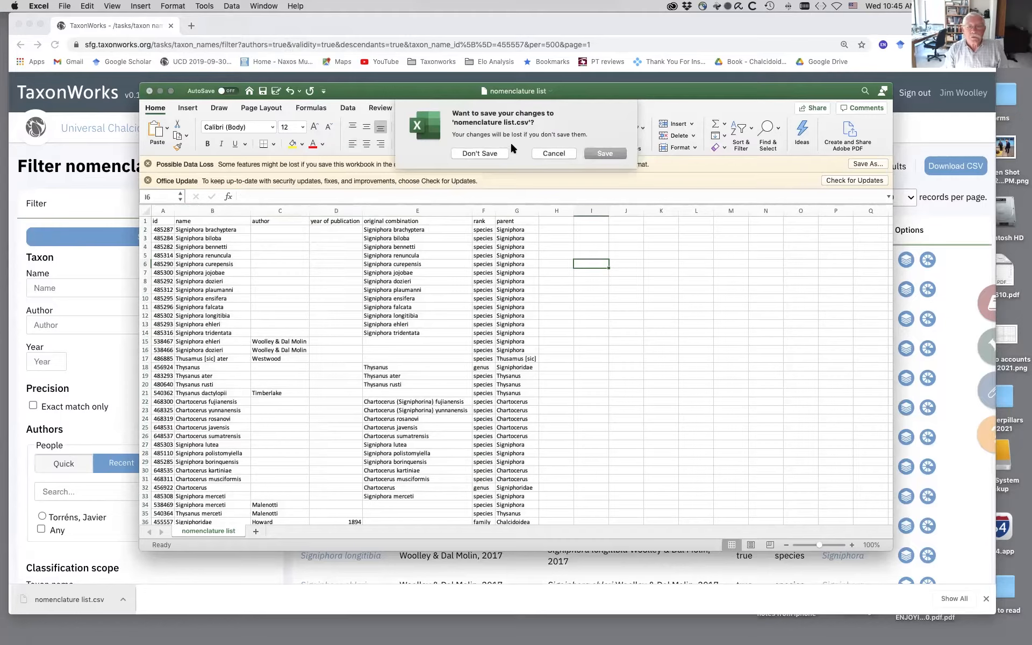
left_click(486, 153)
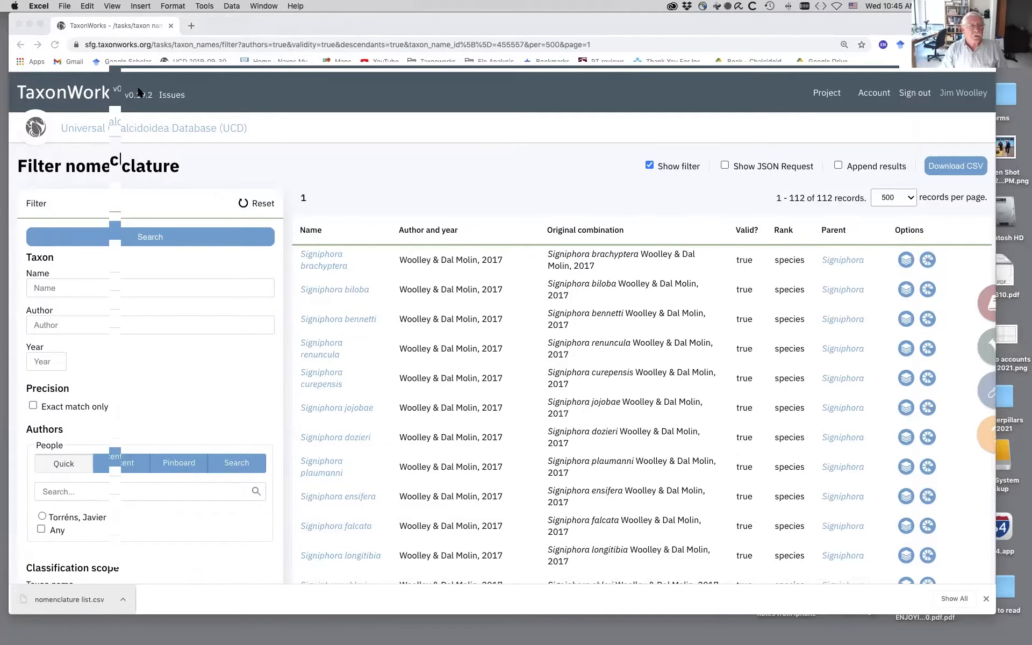
Return to the Universal Chalcidoidea Database hub in TaxonWorks and open the Filter sources task.
scroll(174, 127, "down", 1)
left_click(175, 126)
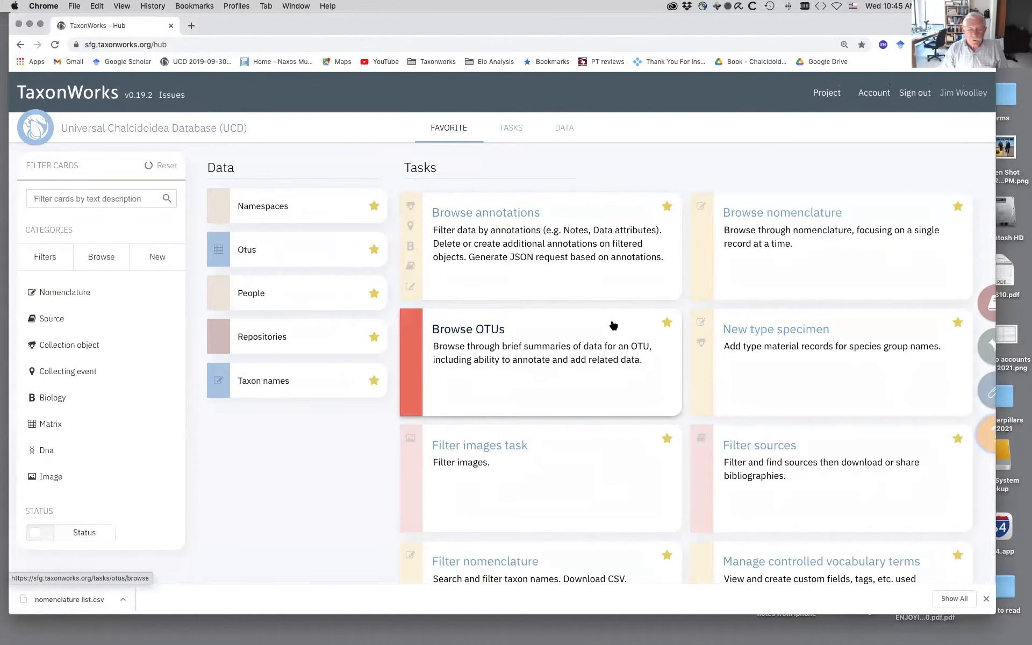
scroll(613, 325, "down", 5)
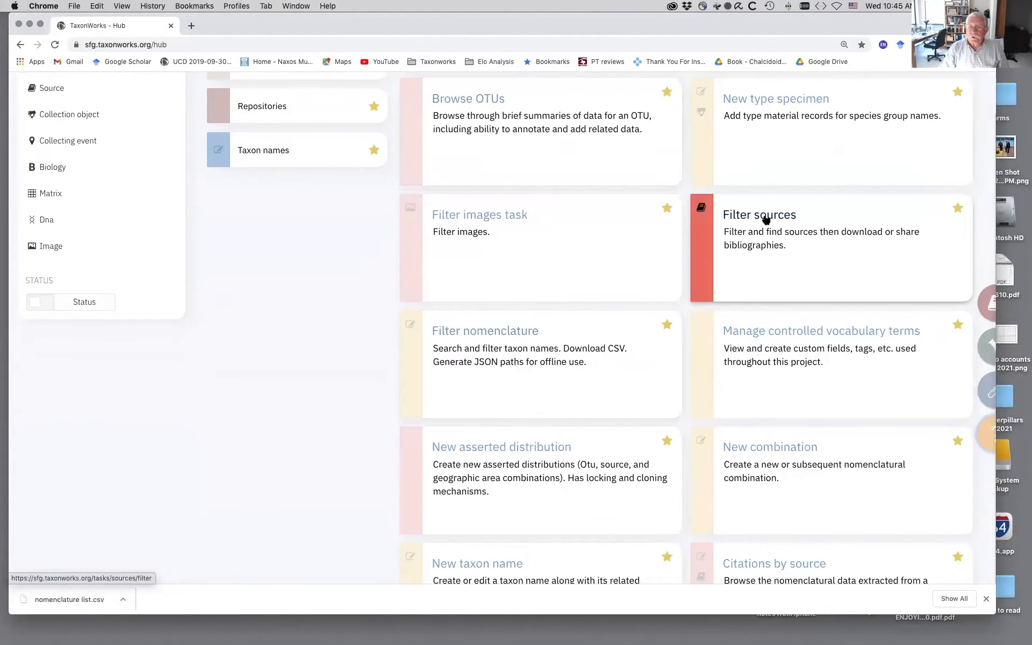
left_click(766, 218)
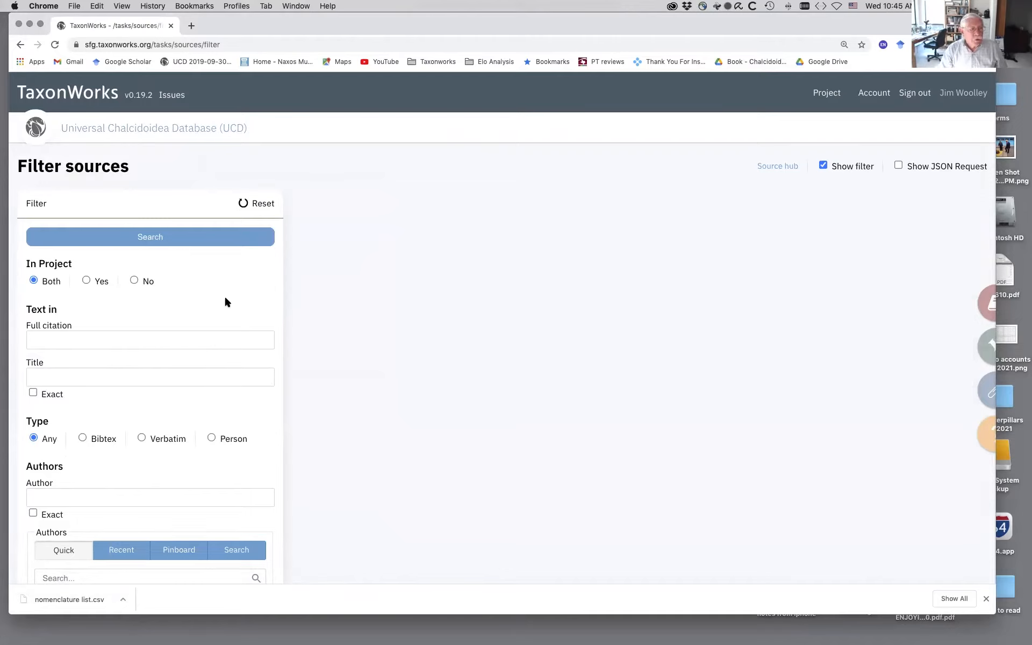
Set the source title filter to Encyrtidae.
scroll(225, 302, "down", 3)
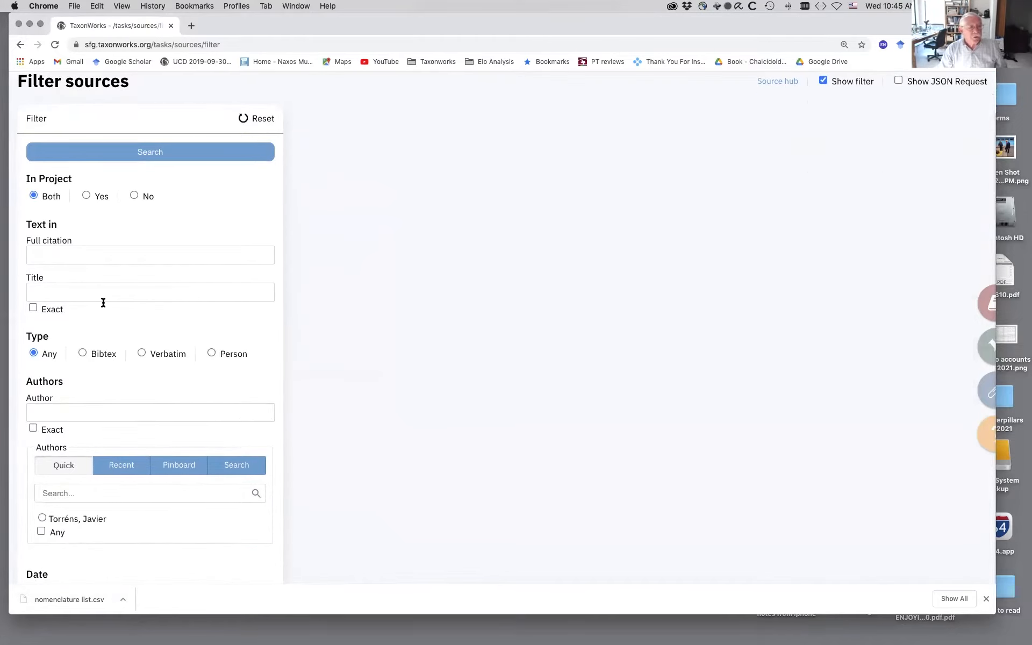
left_click(78, 295)
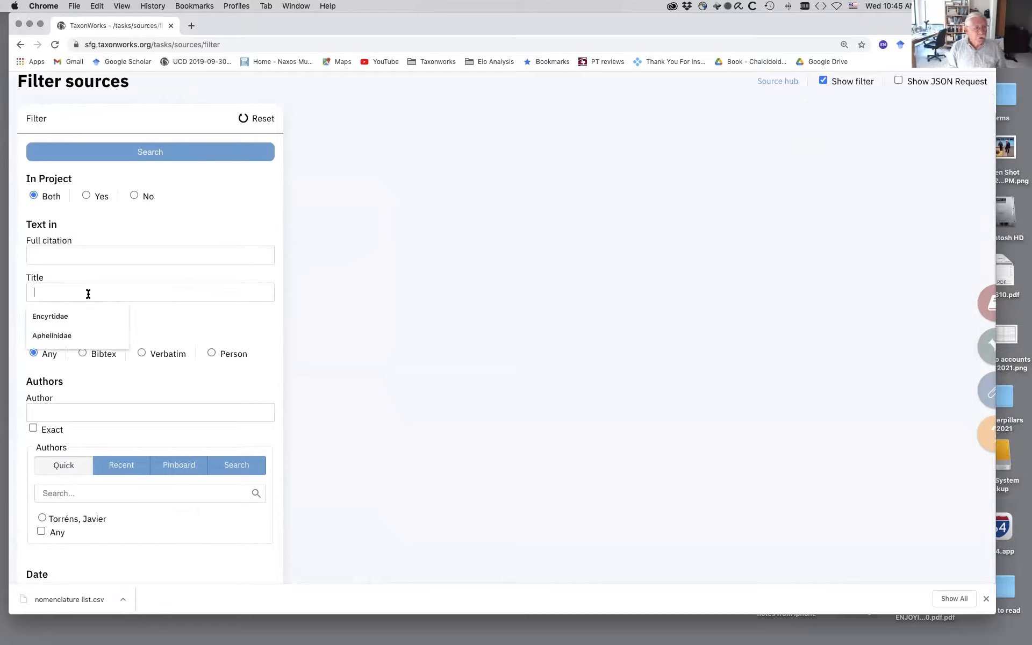
type("Encyrtidae")
scroll(72, 315, "down", 1)
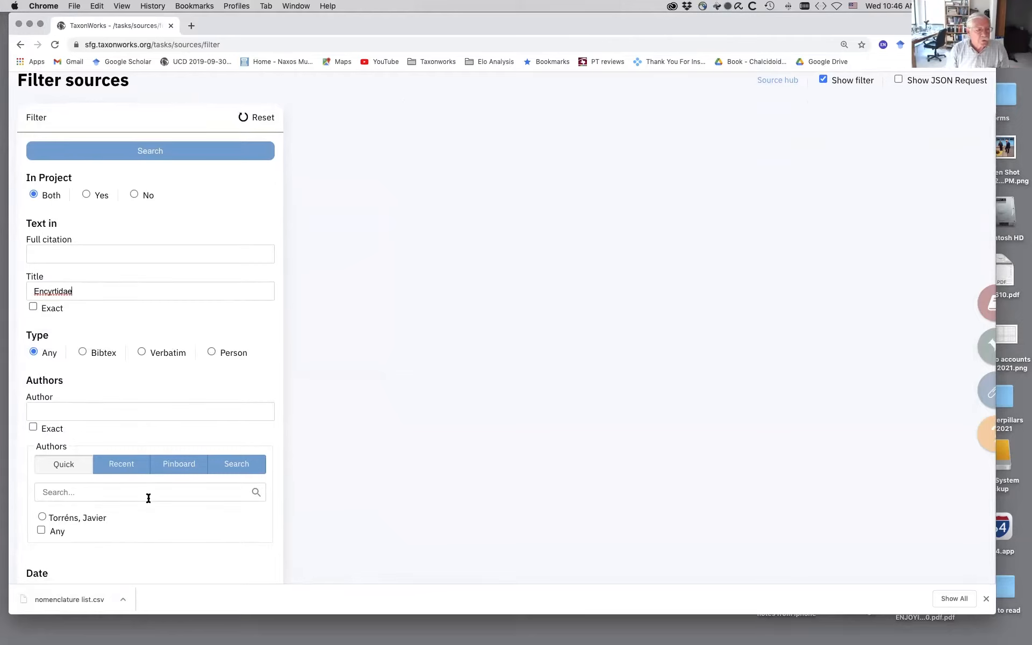
Limit the sources to the years 2020 through 2021 and run the search.
scroll(146, 500, "down", 3)
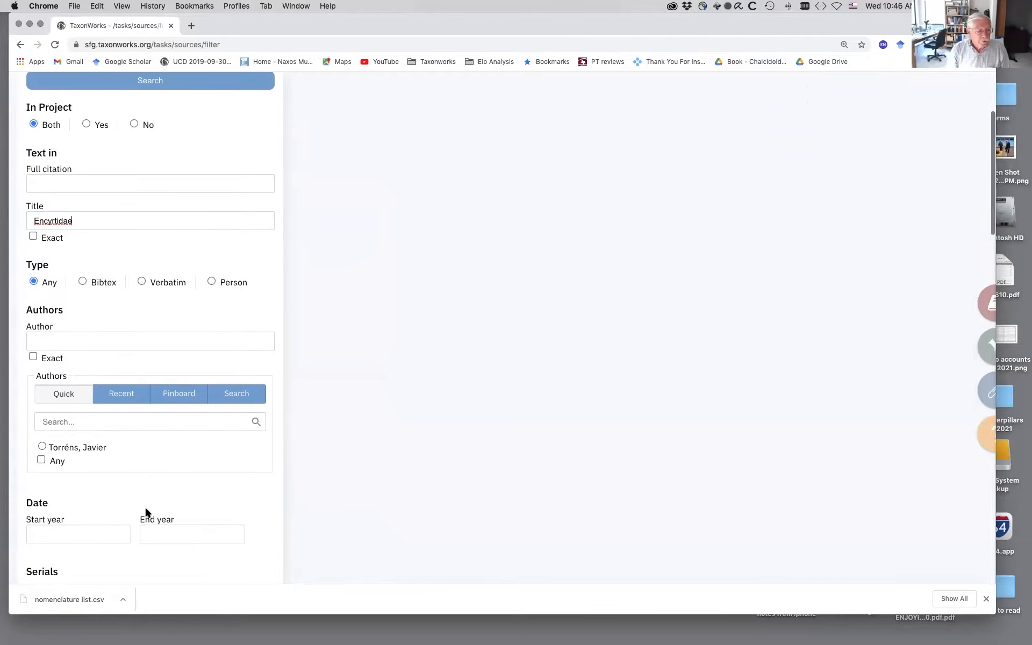
left_click(59, 533)
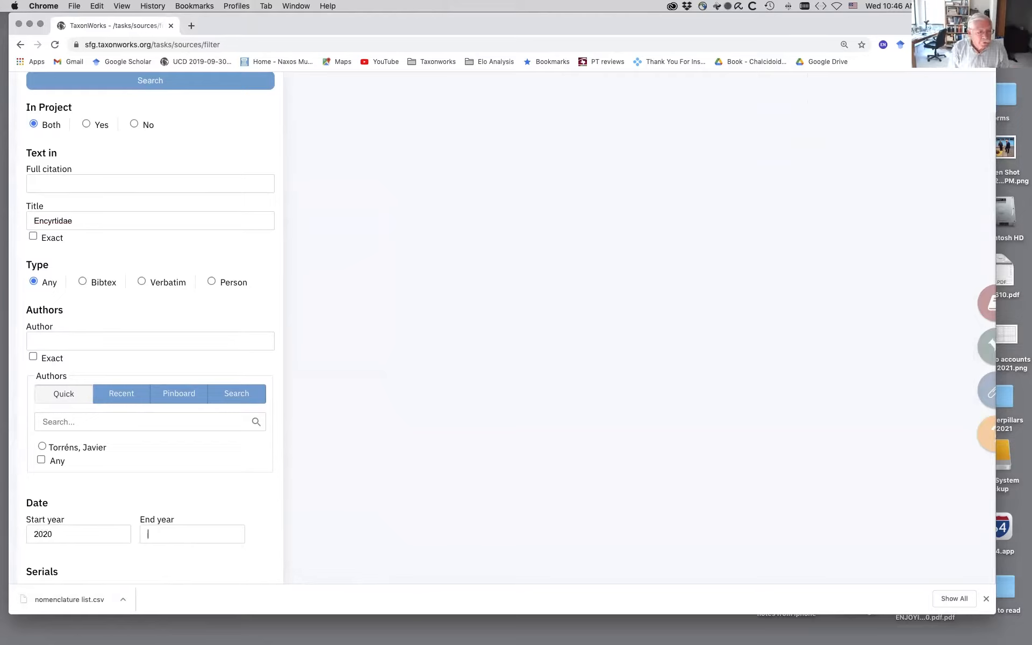
scroll(63, 526, "up", 4)
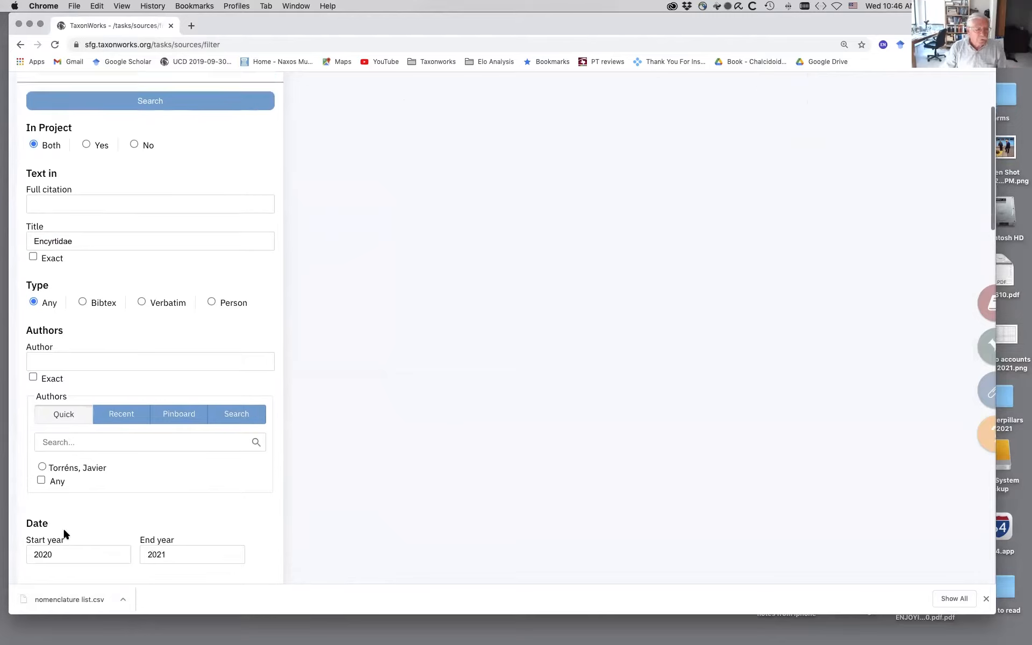
scroll(113, 528, "down", 6)
scroll(112, 522, "up", 8)
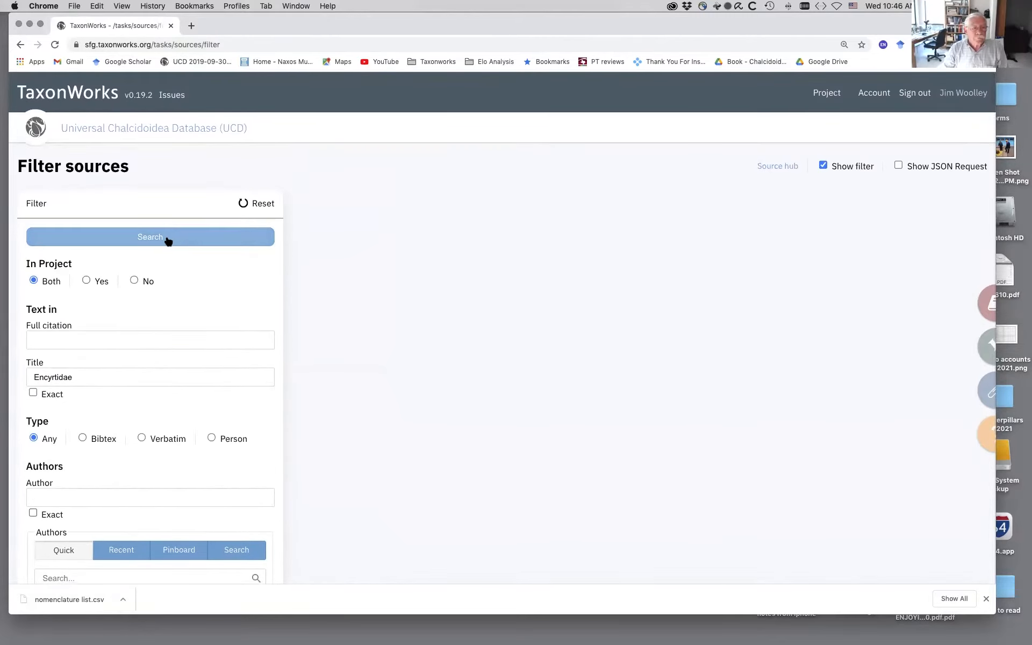
left_click(167, 238)
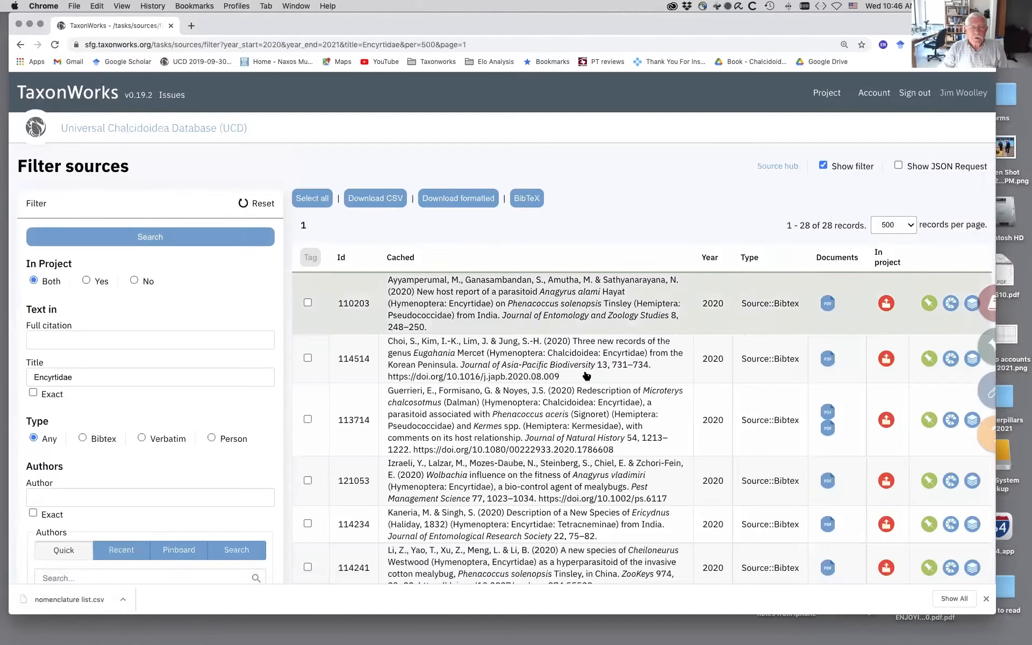
Look through the Encyrtidae sources from 2020 to 2021 and toggle their sort order by cached citation.
scroll(636, 367, "down", 15)
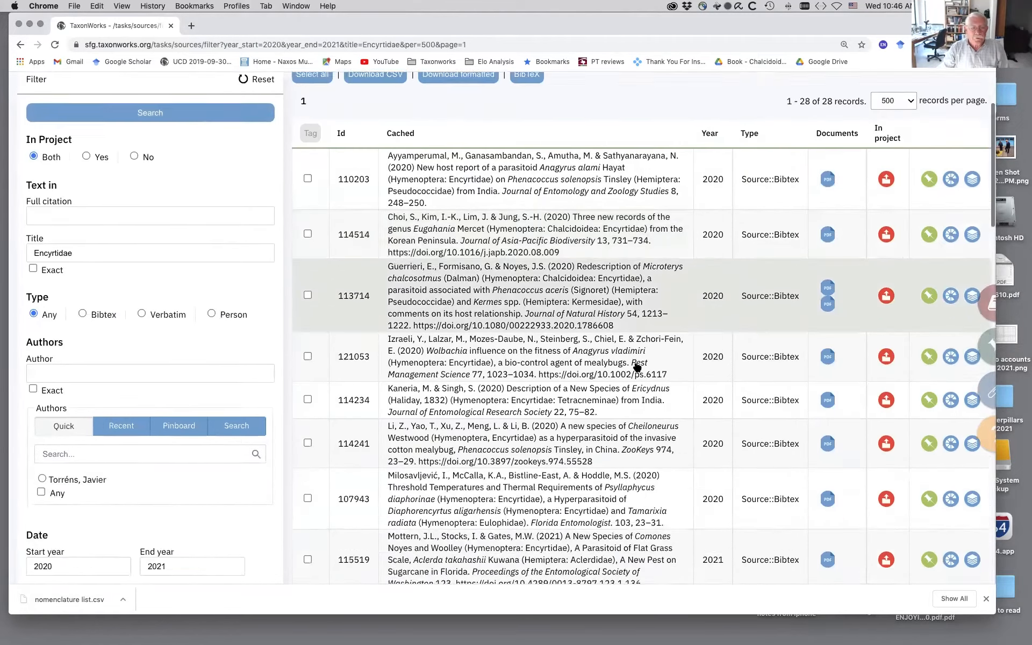
scroll(637, 367, "down", 5)
scroll(637, 370, "up", 20)
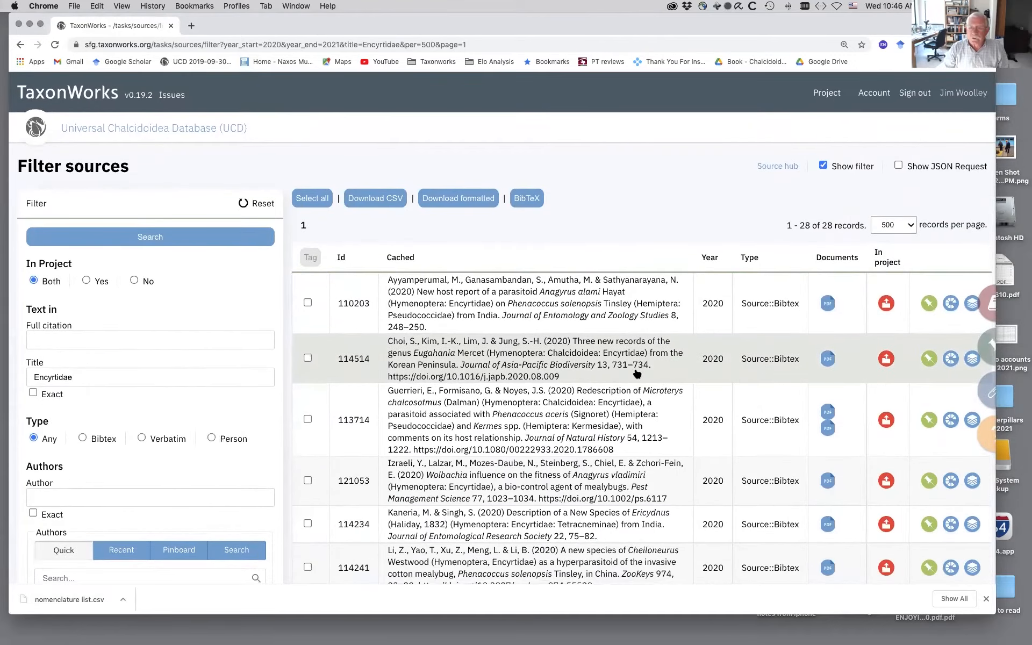
left_click(421, 263)
left_click(421, 263)
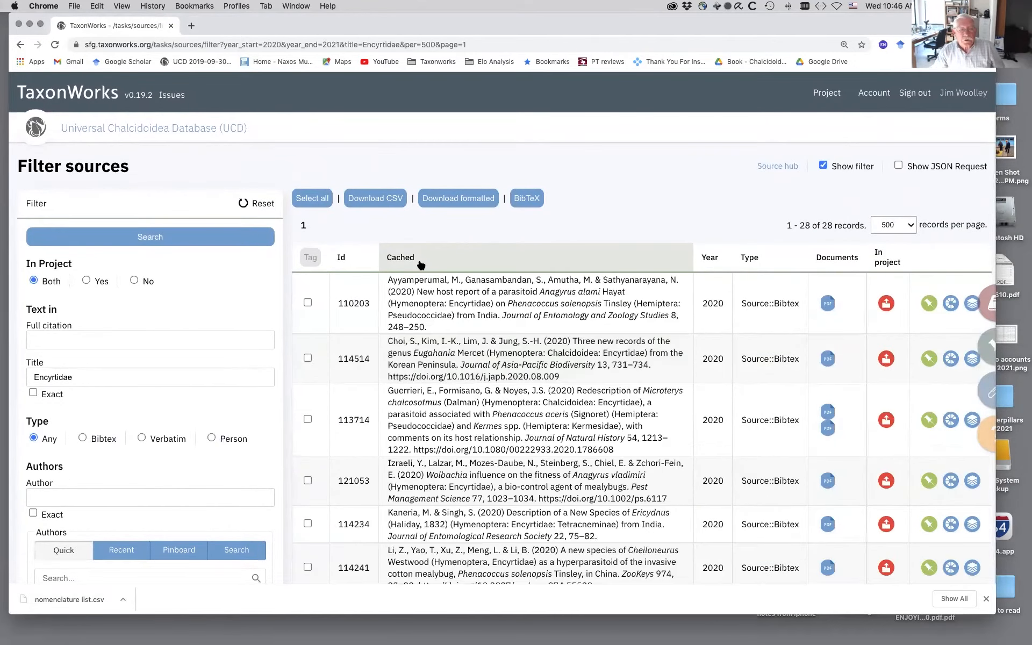
left_click(421, 263)
left_click(421, 263)
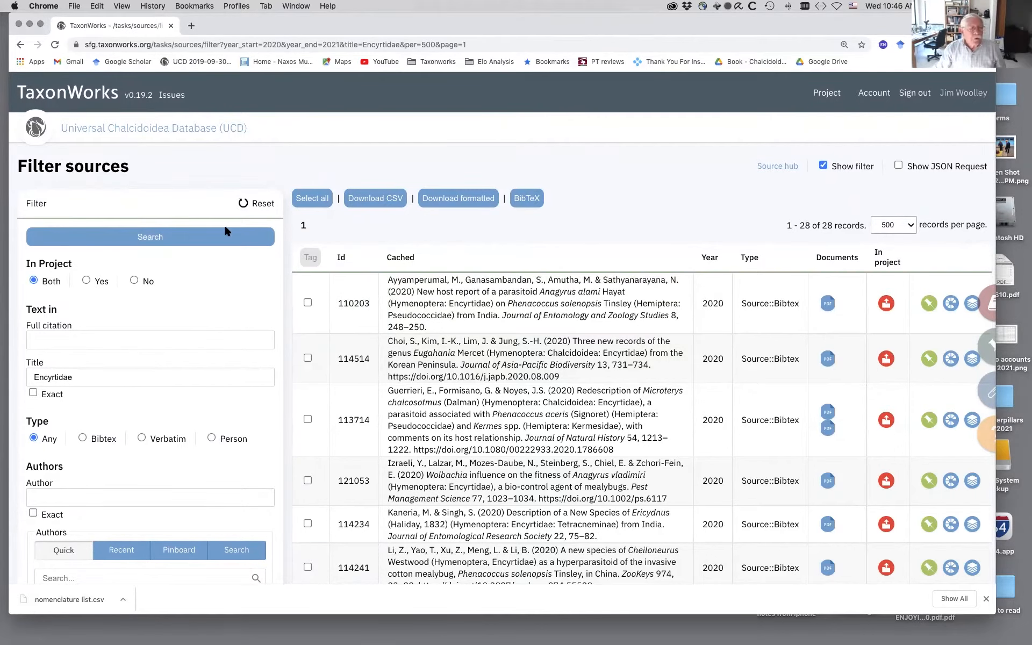
Browse all keyword tags available for filtering sources, and display the pinboard keywords.
scroll(253, 289, "down", 10)
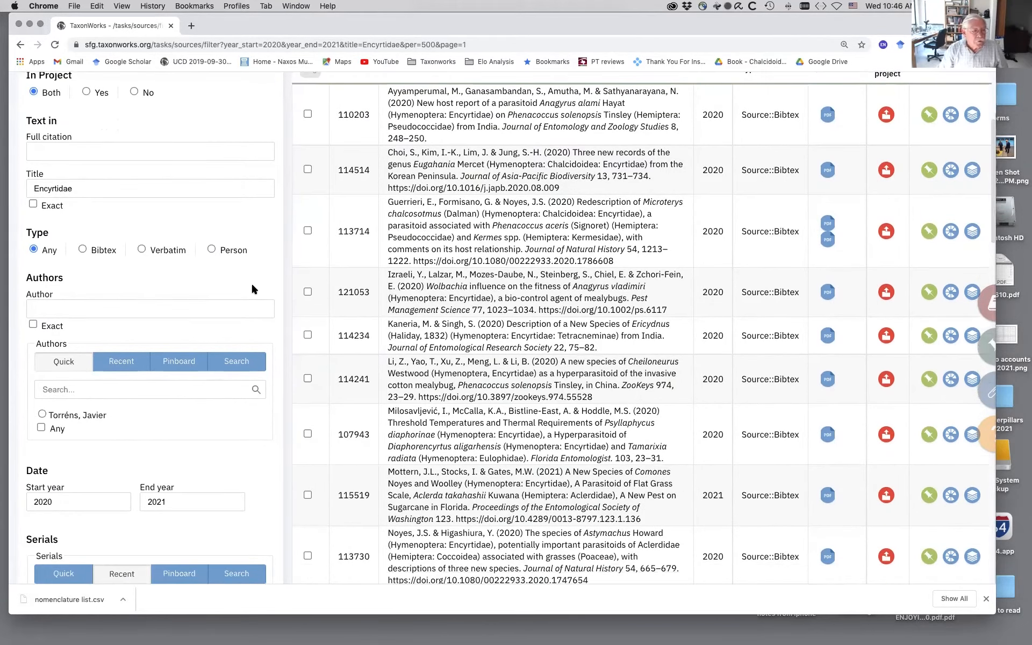
scroll(253, 289, "down", 2)
scroll(253, 289, "down", 4)
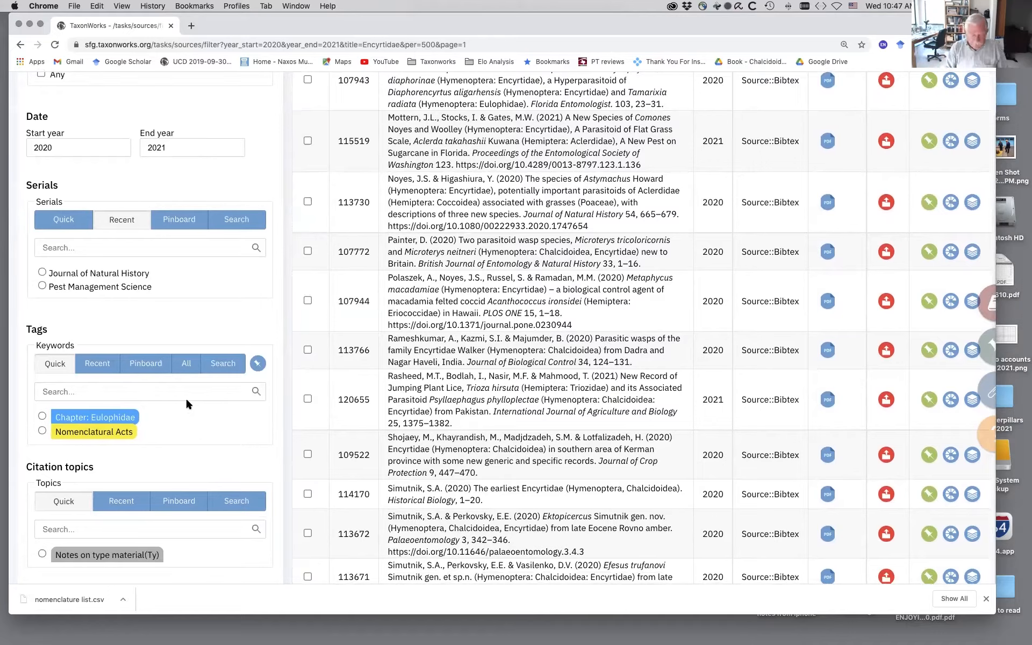
left_click(191, 361)
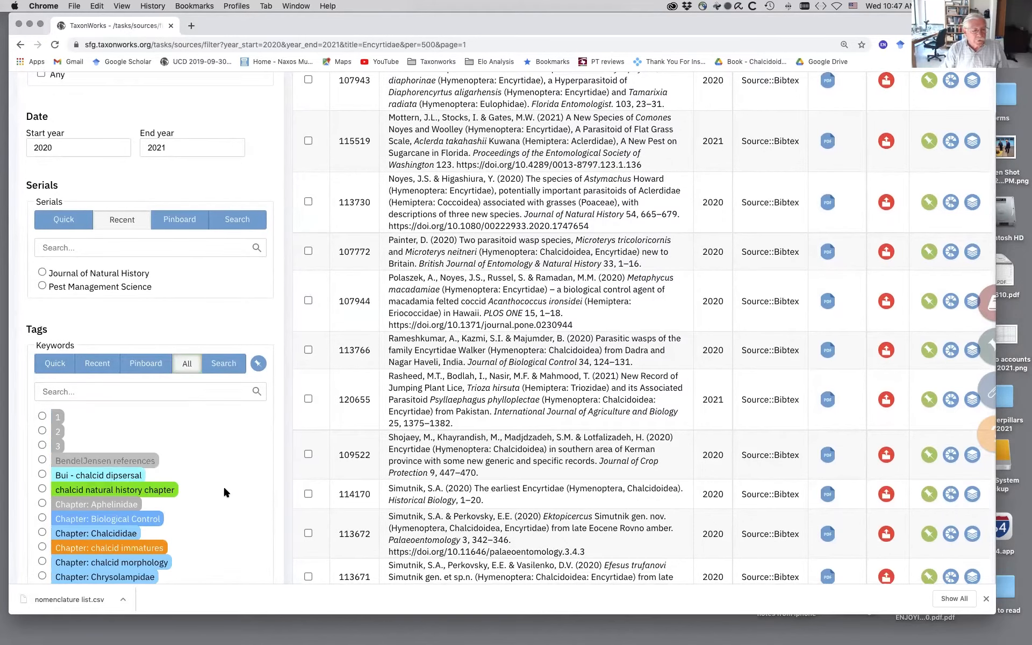
scroll(214, 482, "up", 1)
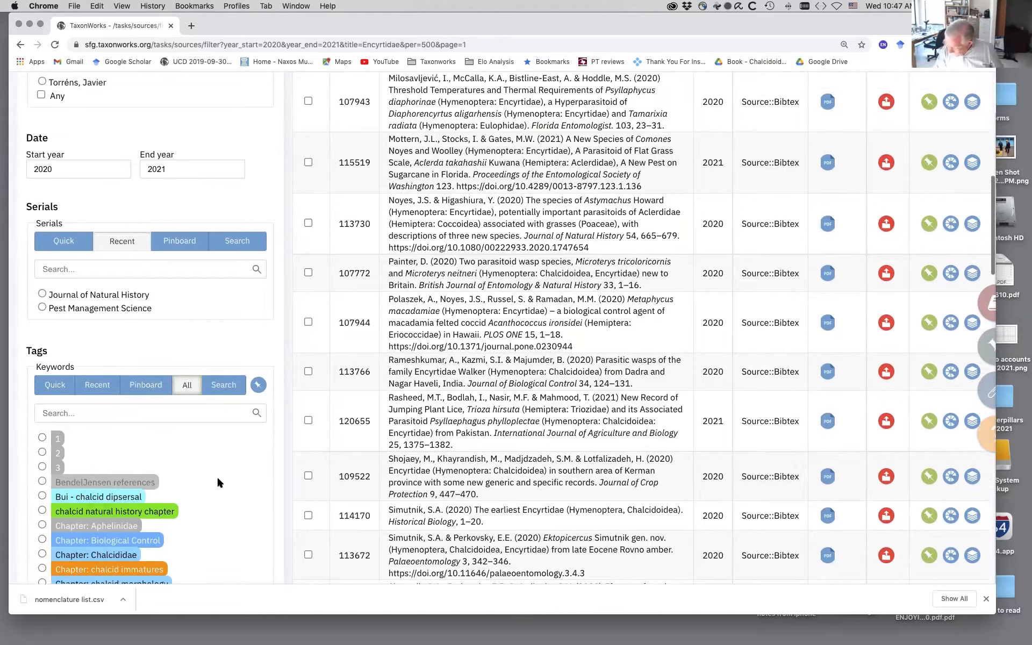
scroll(217, 477, "down", 2)
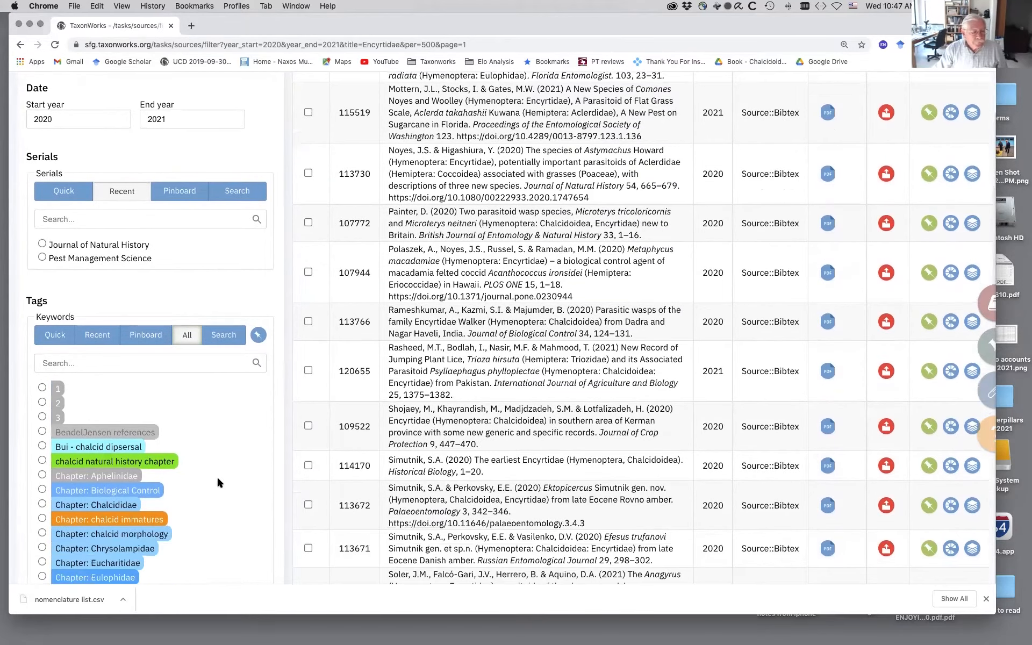
scroll(217, 479, "down", 6)
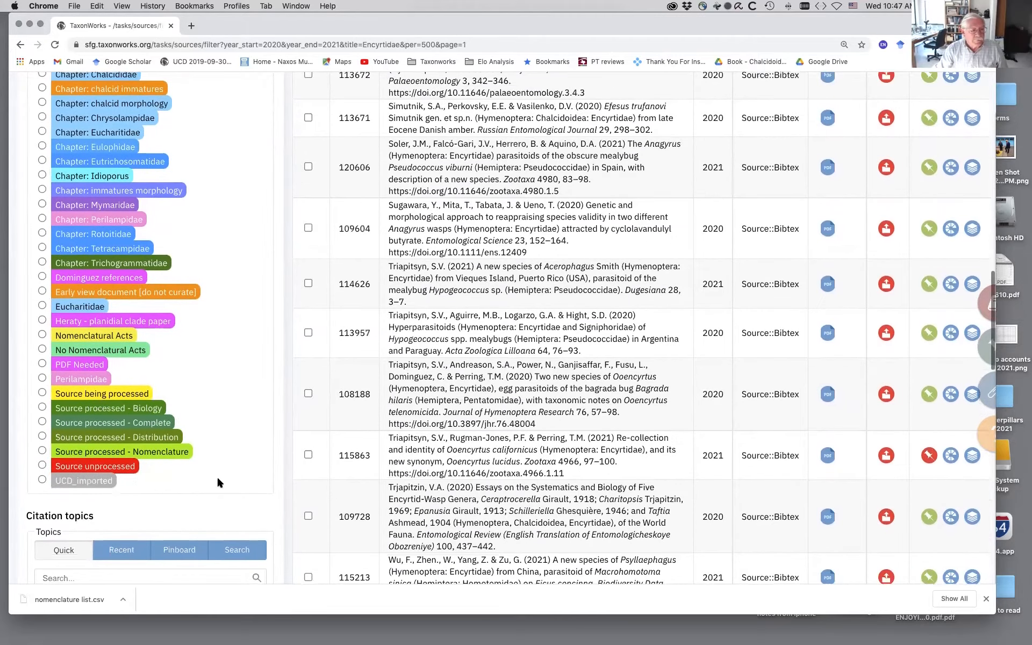
scroll(217, 482, "up", 6)
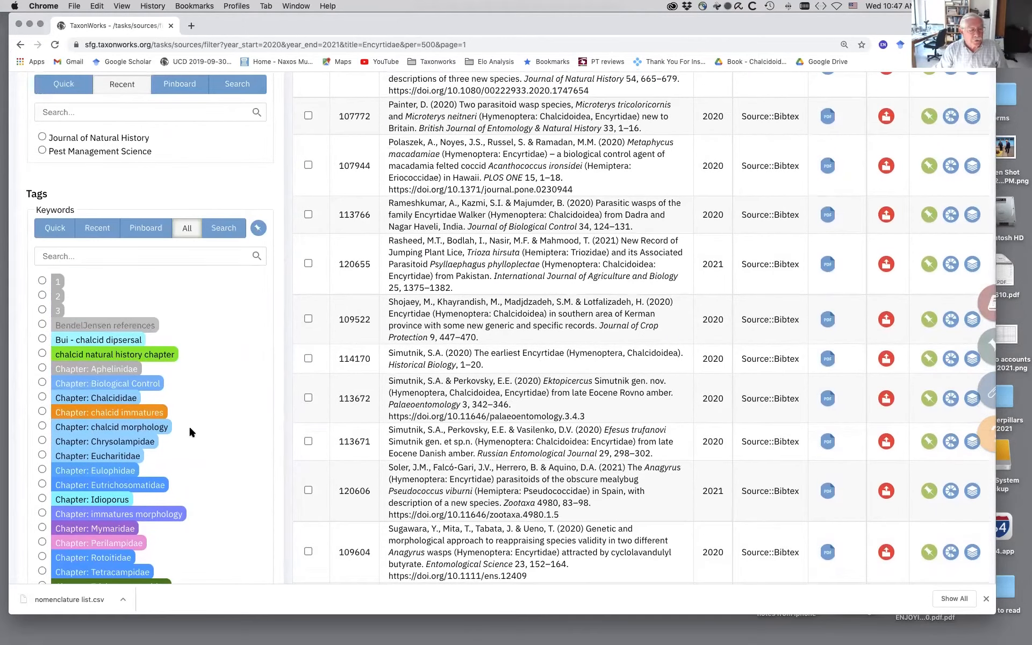
left_click(141, 228)
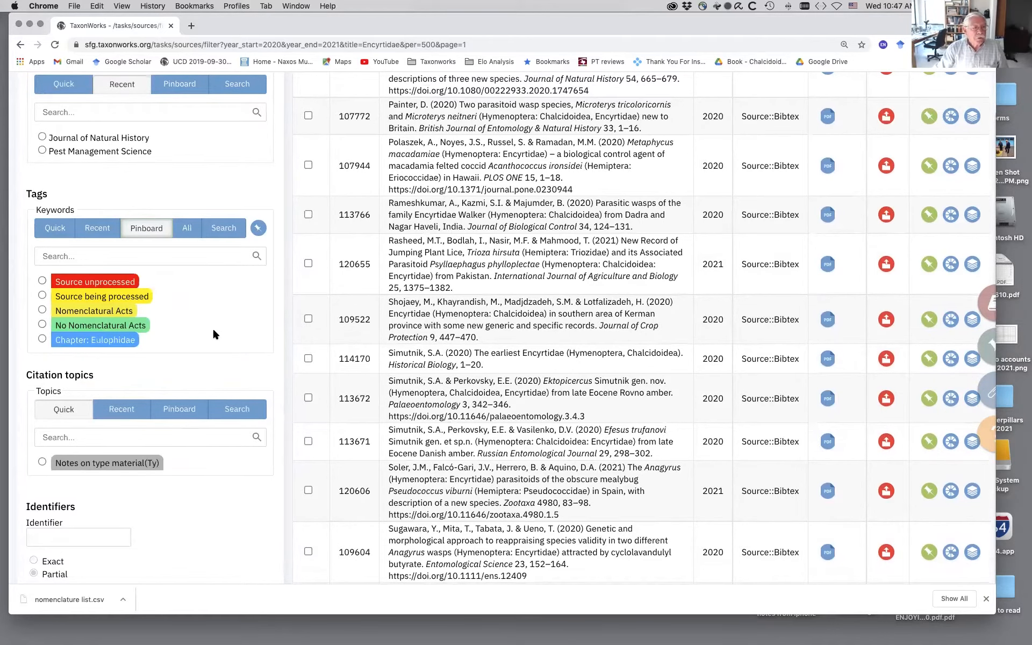
Set the source title filter to Eulophidae.
scroll(211, 327, "up", 15)
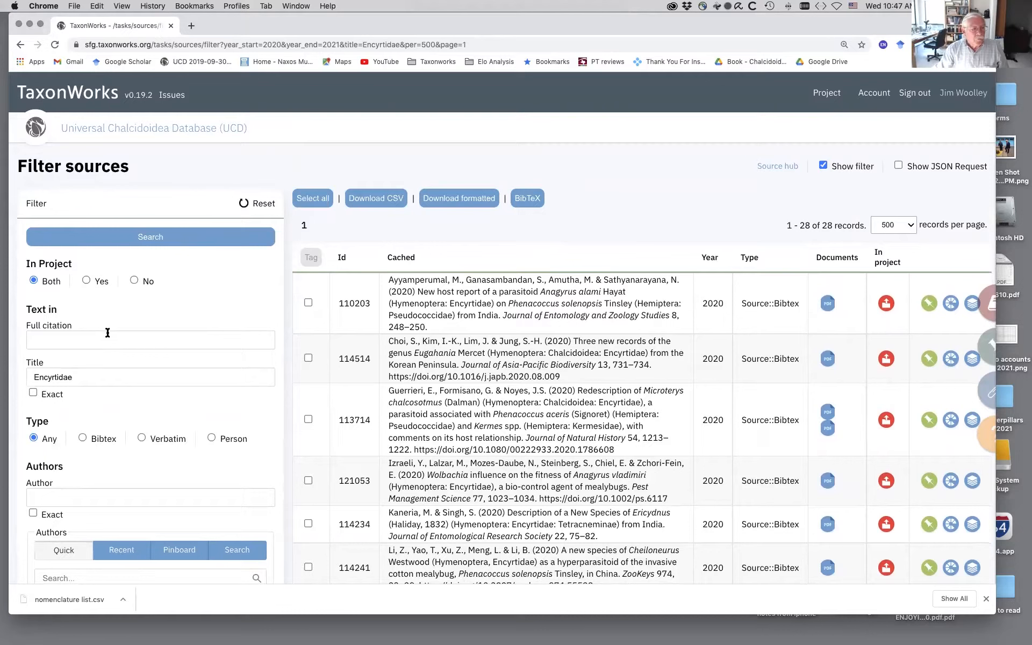
double_click(88, 380)
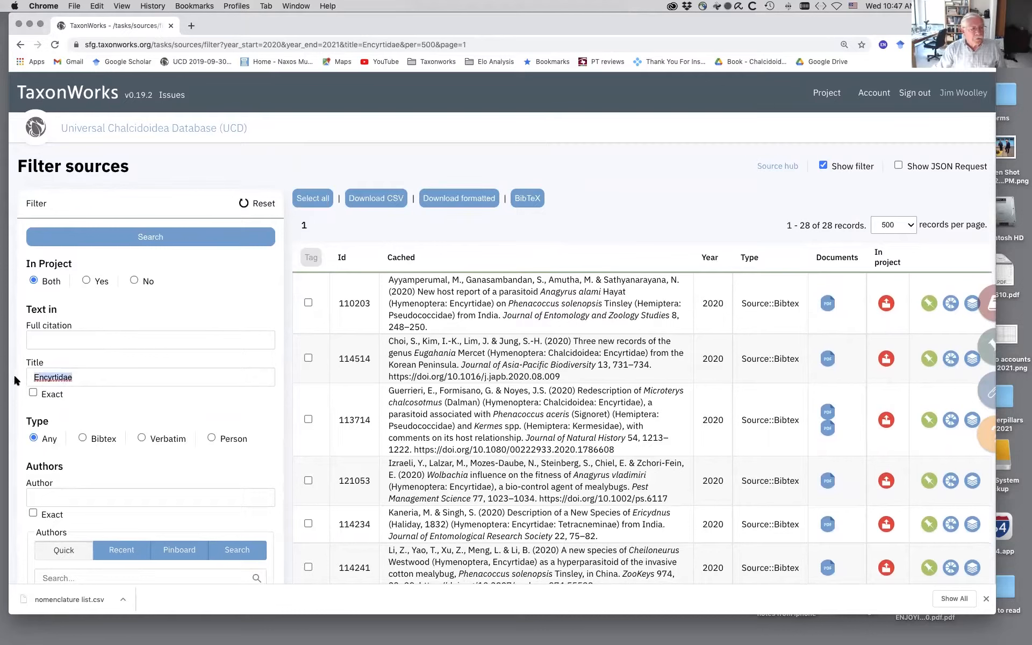
type("E")
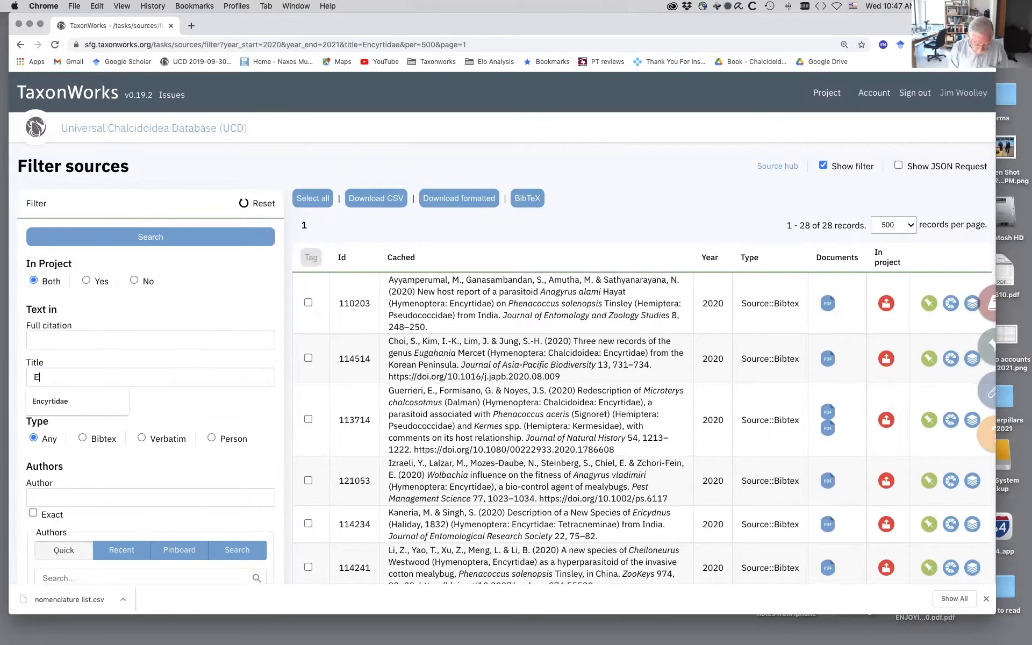
type("ulophidae")
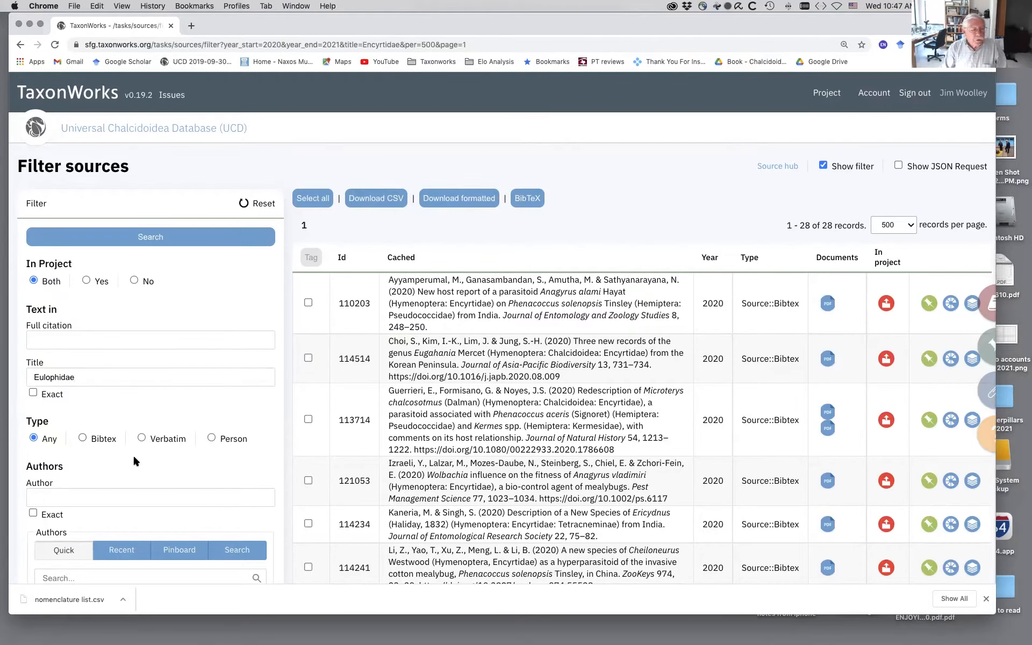
Require both the Source unprocessed and Nomenclatural Acts keyword tags and run the source search.
scroll(133, 453, "down", 10)
scroll(134, 457, "down", 1)
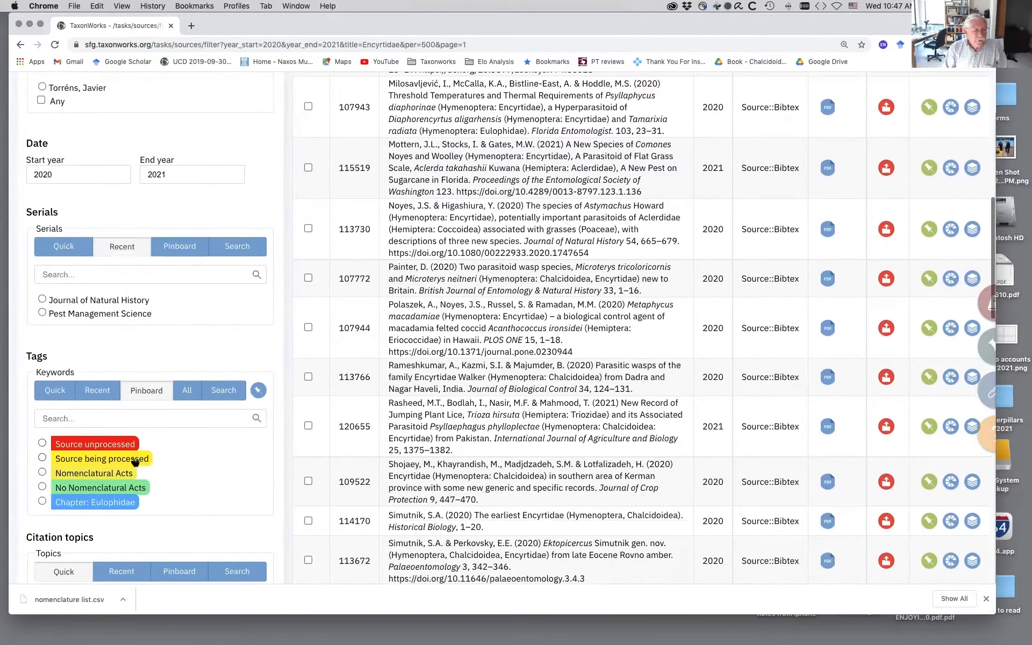
left_click(42, 443)
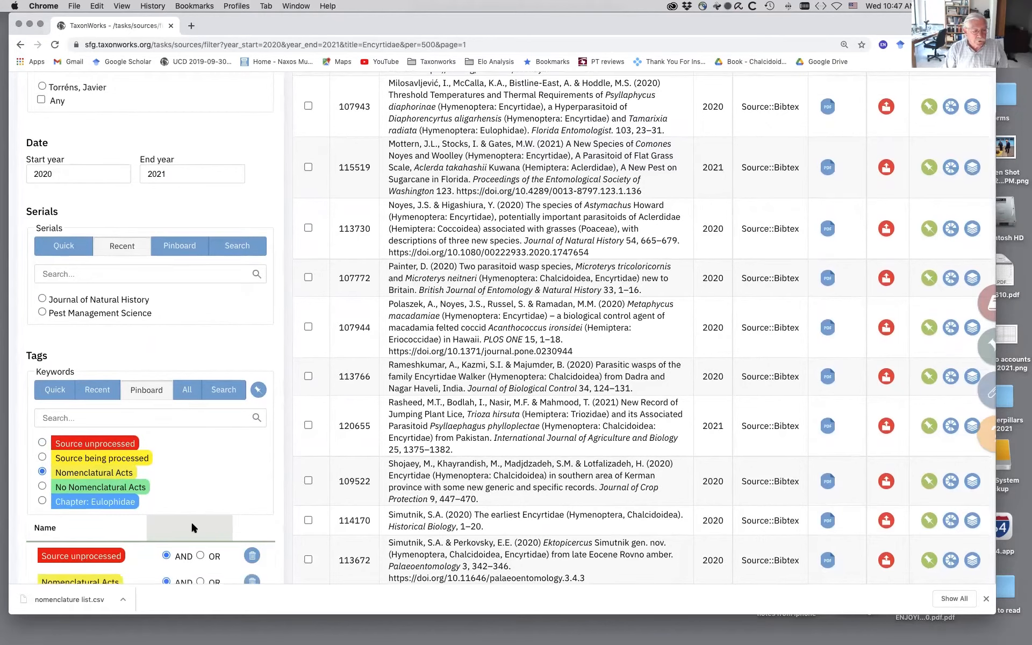
scroll(191, 521, "down", 2)
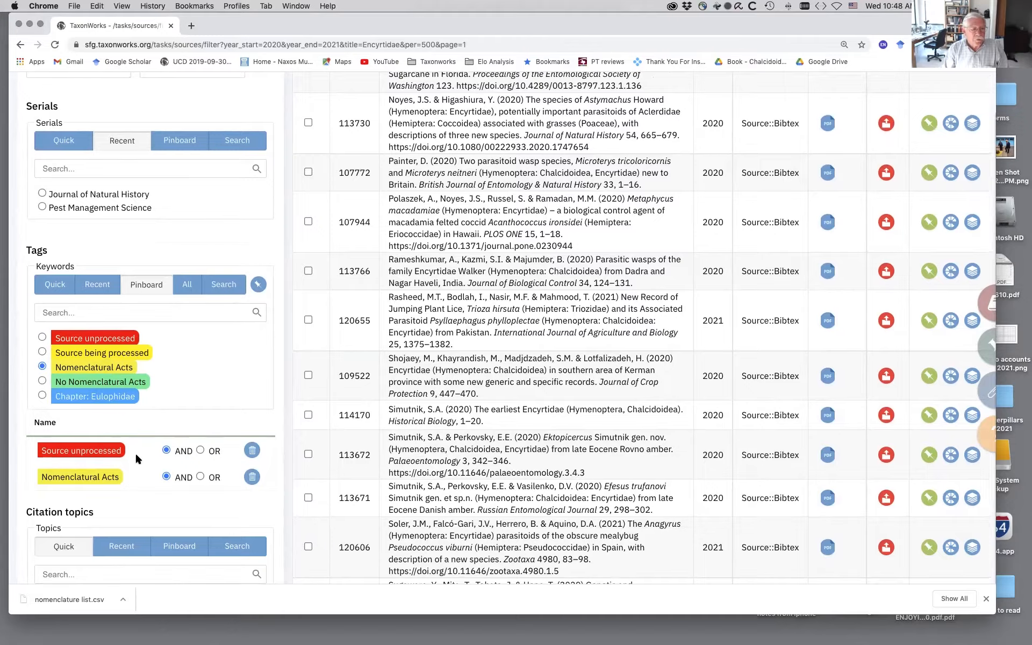
scroll(134, 452, "up", 15)
left_click(213, 240)
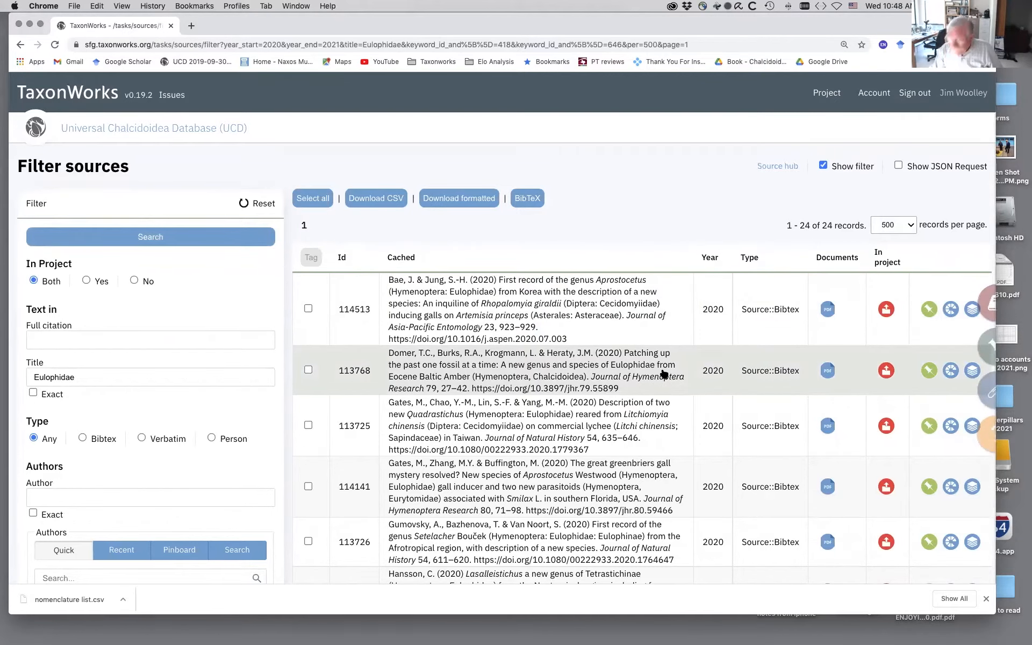
Download the filtered sources as CSV and open list (3).csv in Excel.
left_click(376, 202)
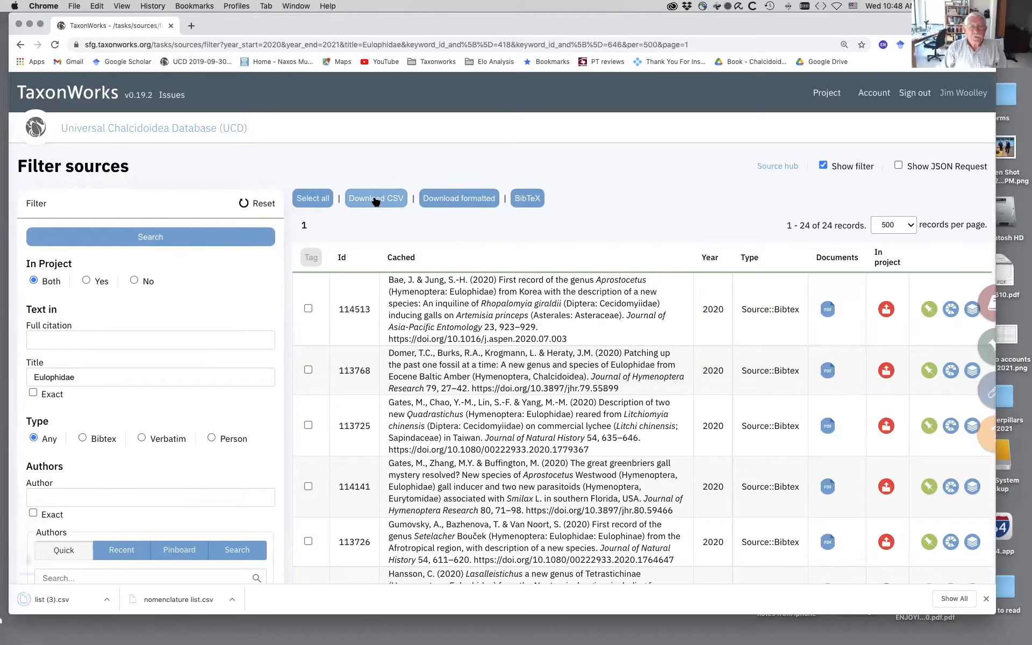
mouse_move(3, 634)
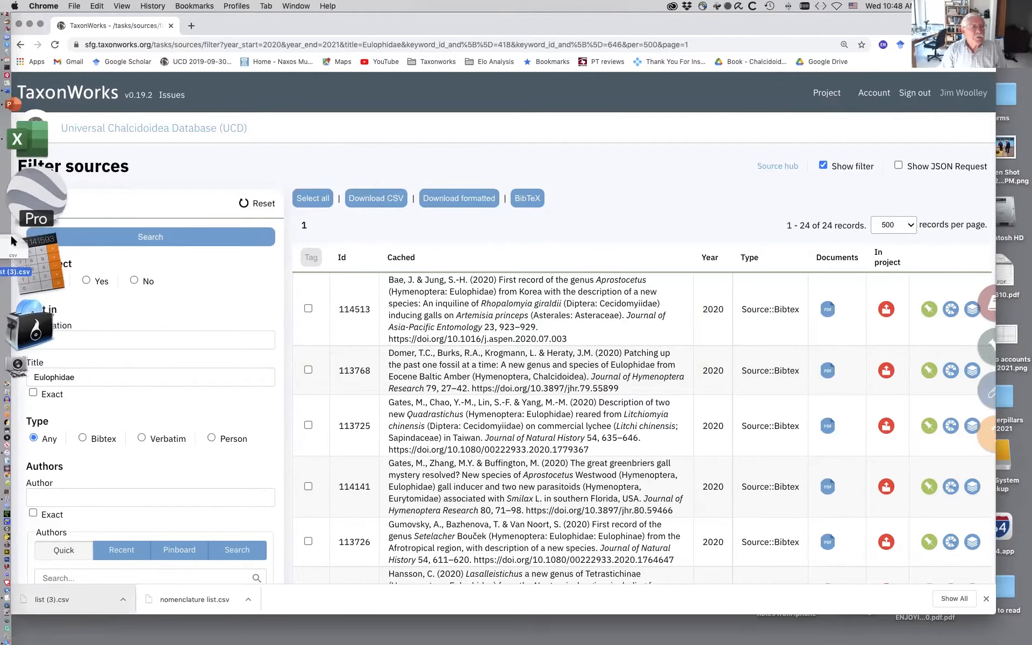
left_click(30, 225)
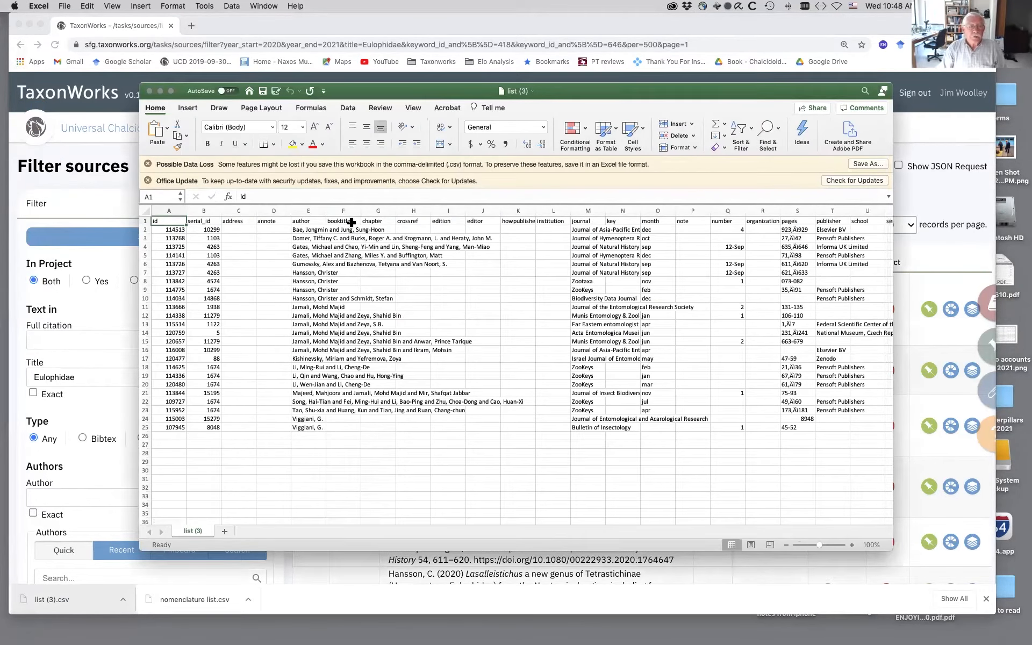
Widen the author column, enlarge the workbook window and wrap the author column's text.
left_click(308, 210)
left_click_drag(326, 211, 393, 213)
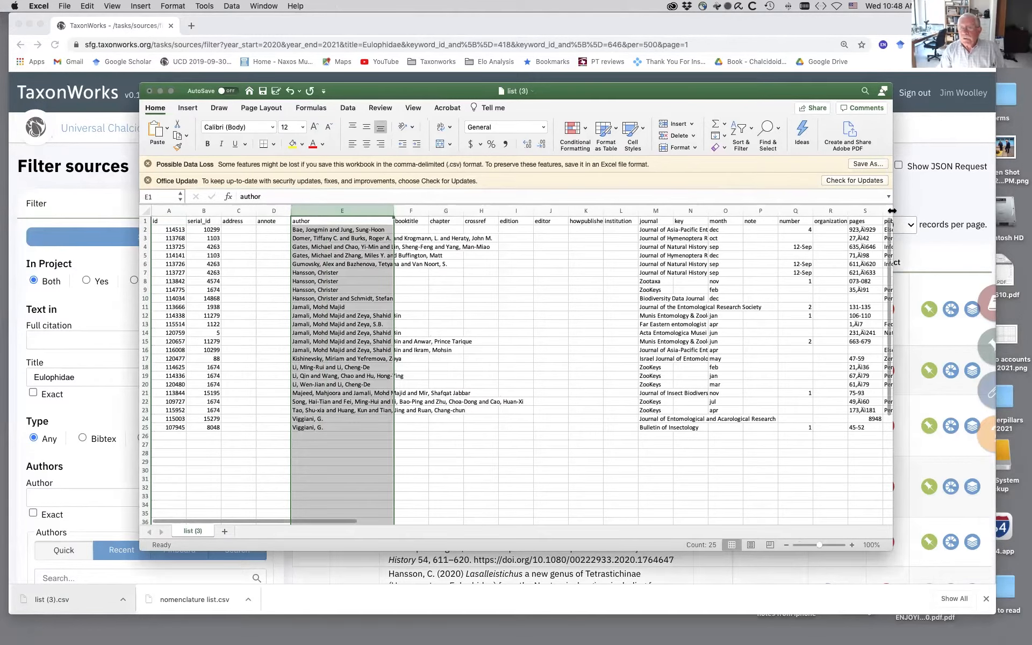
left_click_drag(1018, 230, 1017, 230)
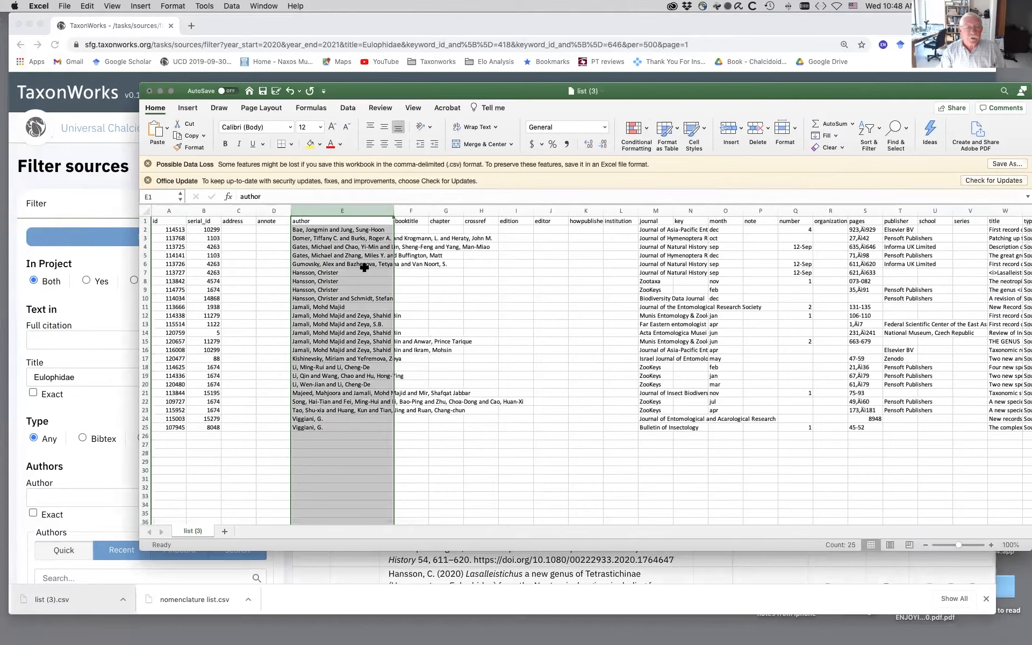
left_click(478, 126)
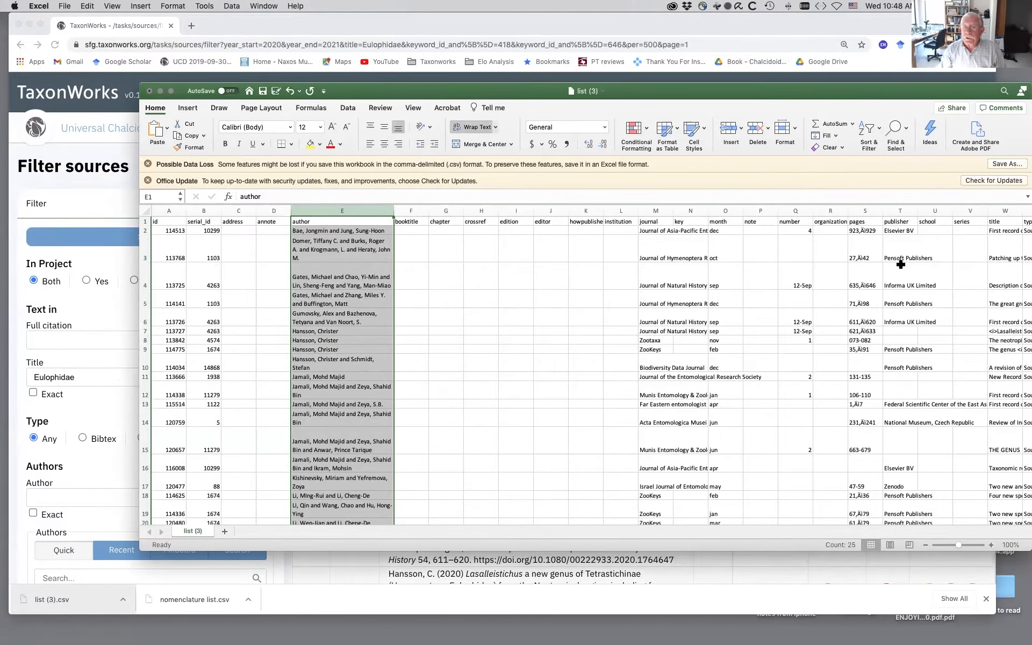
Widen the title column and wrap its text, then close the list (3) workbook.
scroll(960, 270, "right", 3)
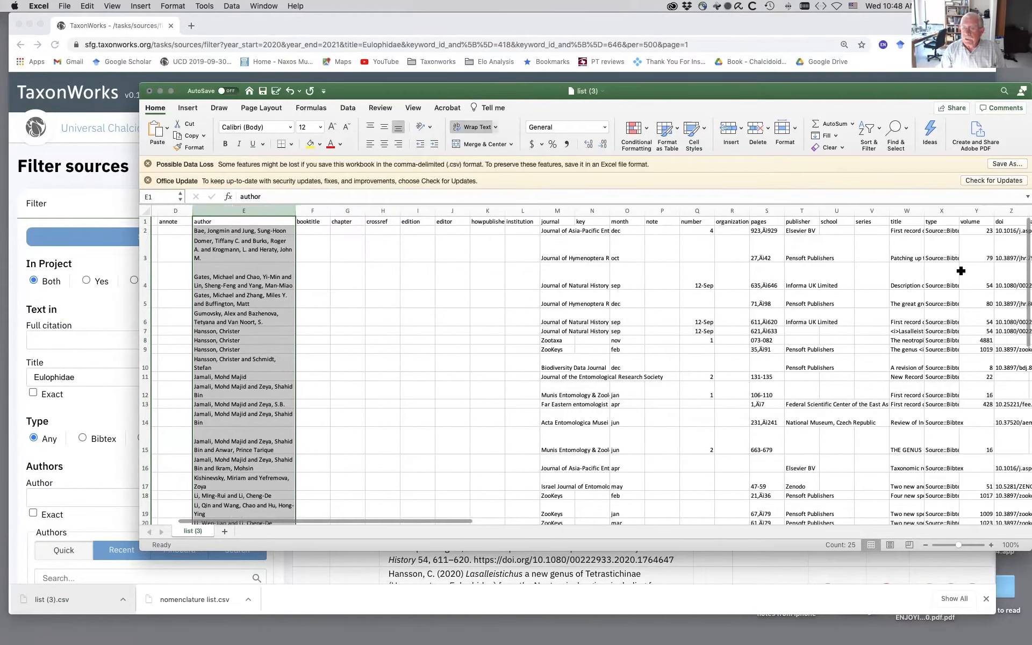
left_click(906, 210)
left_click_drag(923, 210, 1016, 210)
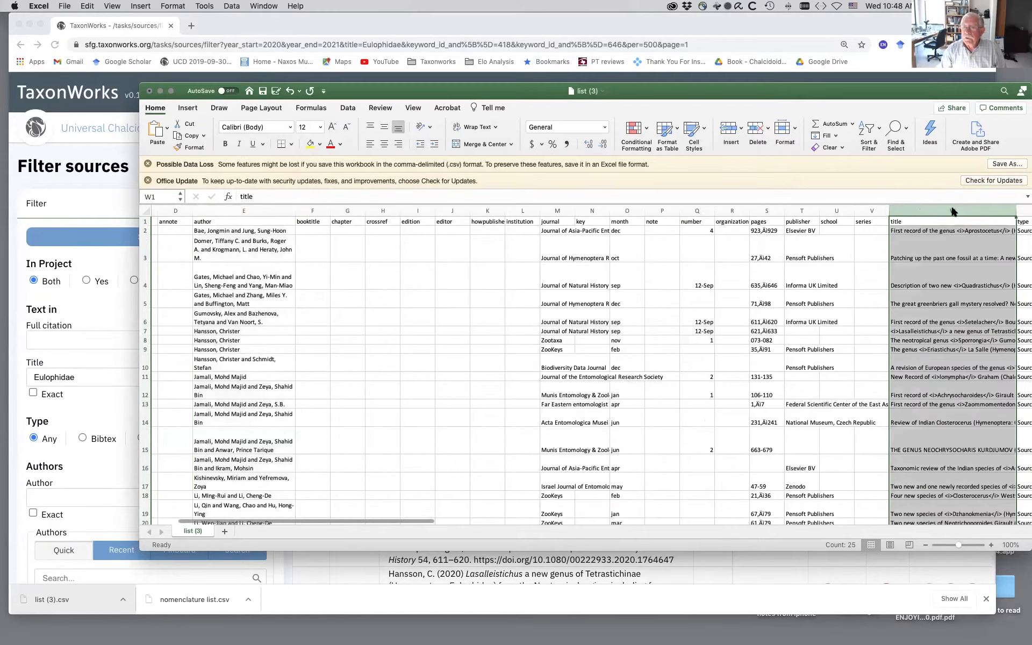
left_click(469, 131)
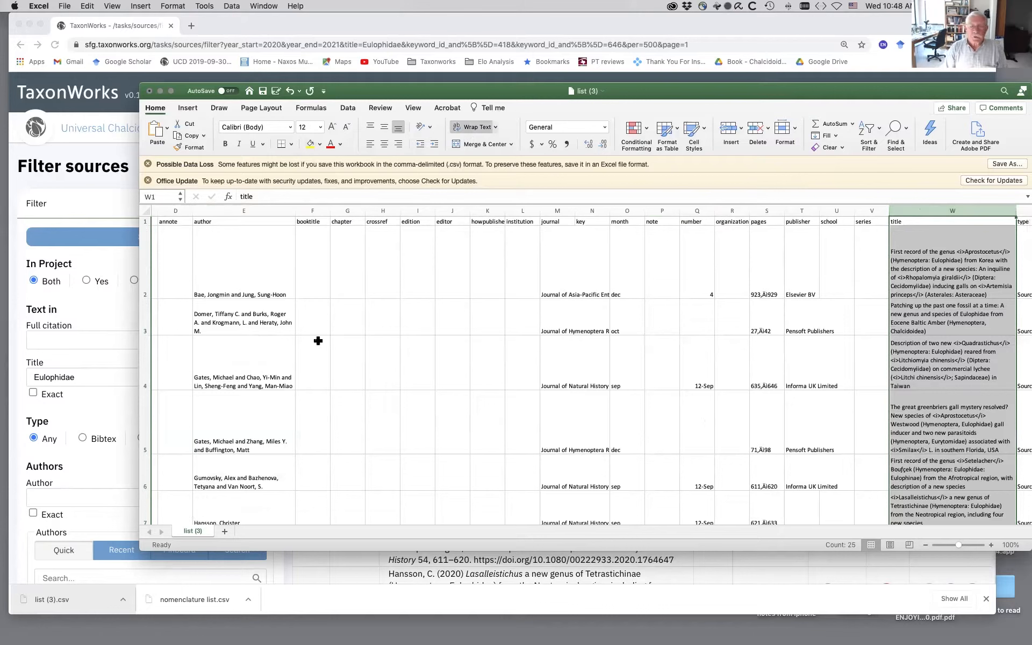
left_click(149, 92)
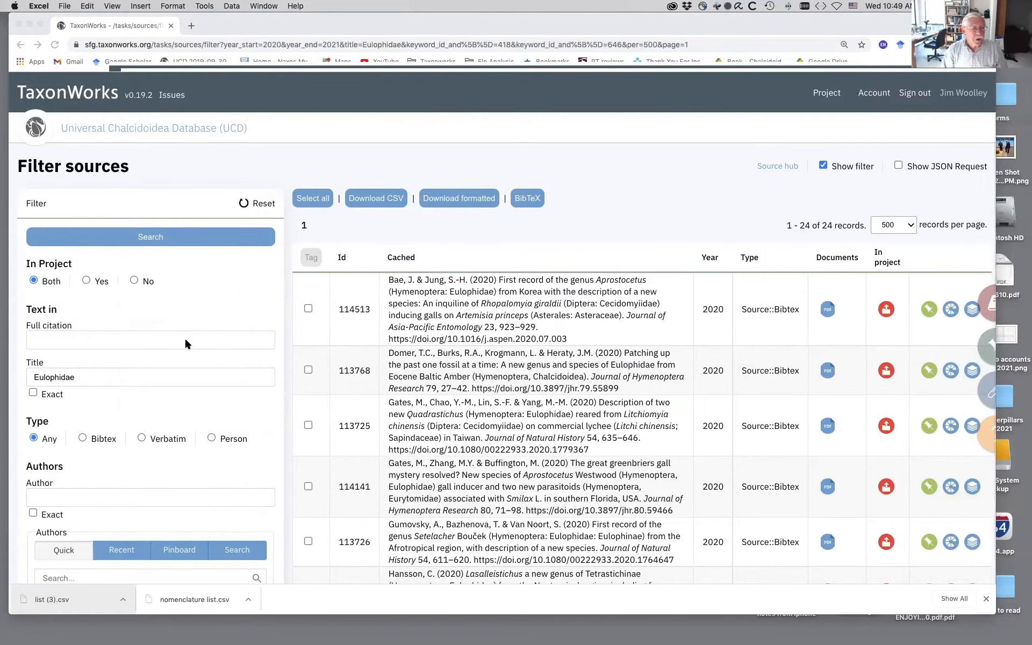
Remove the Source unprocessed and Nomenclatural Acts keywords from the TaxonWorks source filter.
scroll(173, 334, "down", 9)
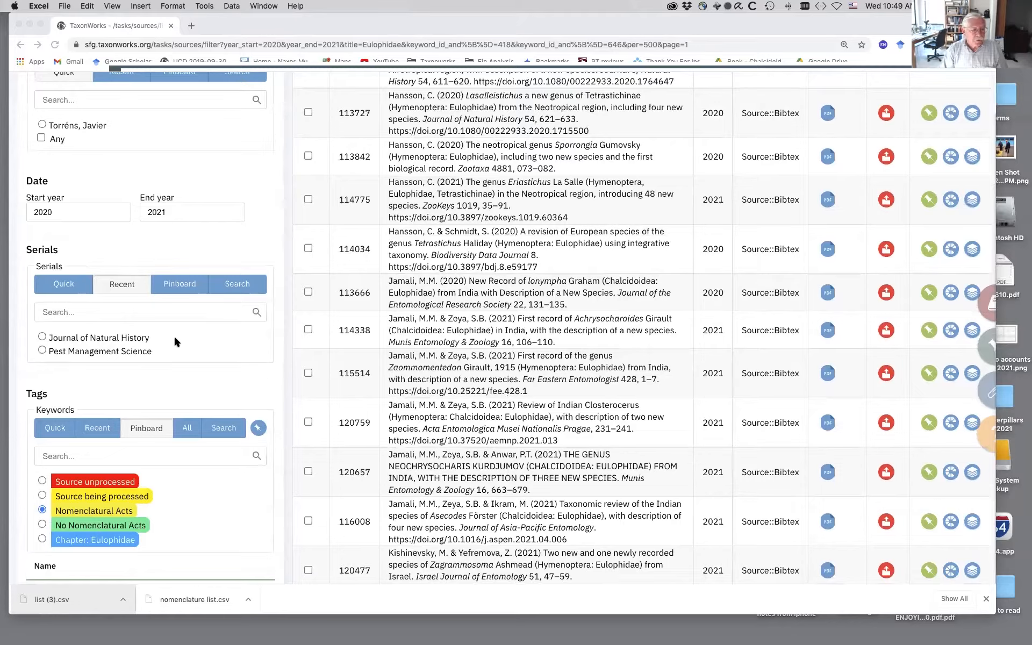
scroll(173, 334, "down", 1)
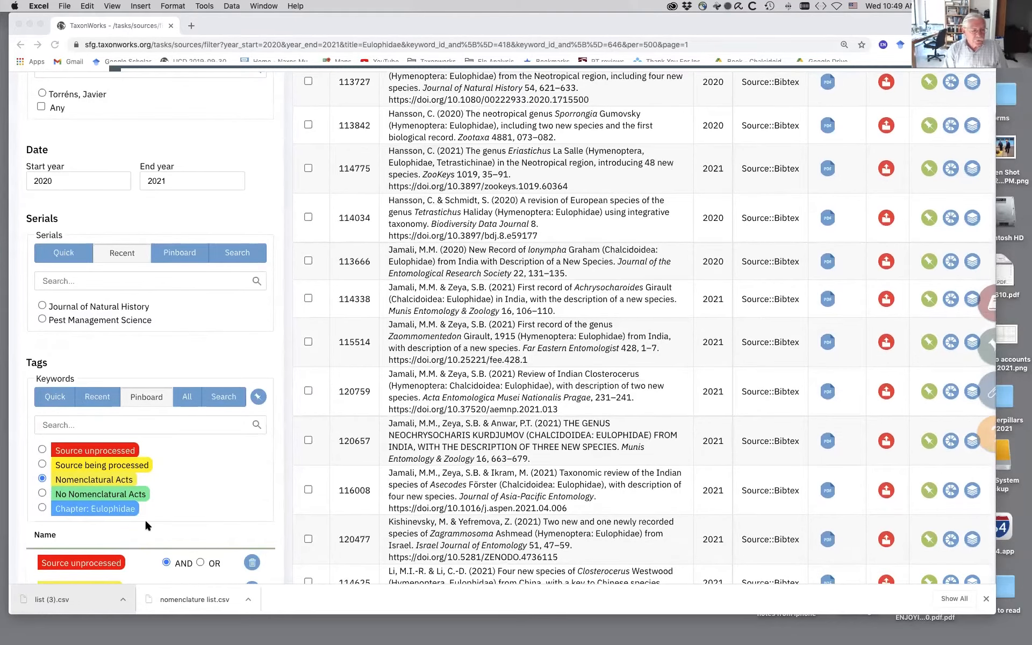
scroll(146, 522, "down", 4)
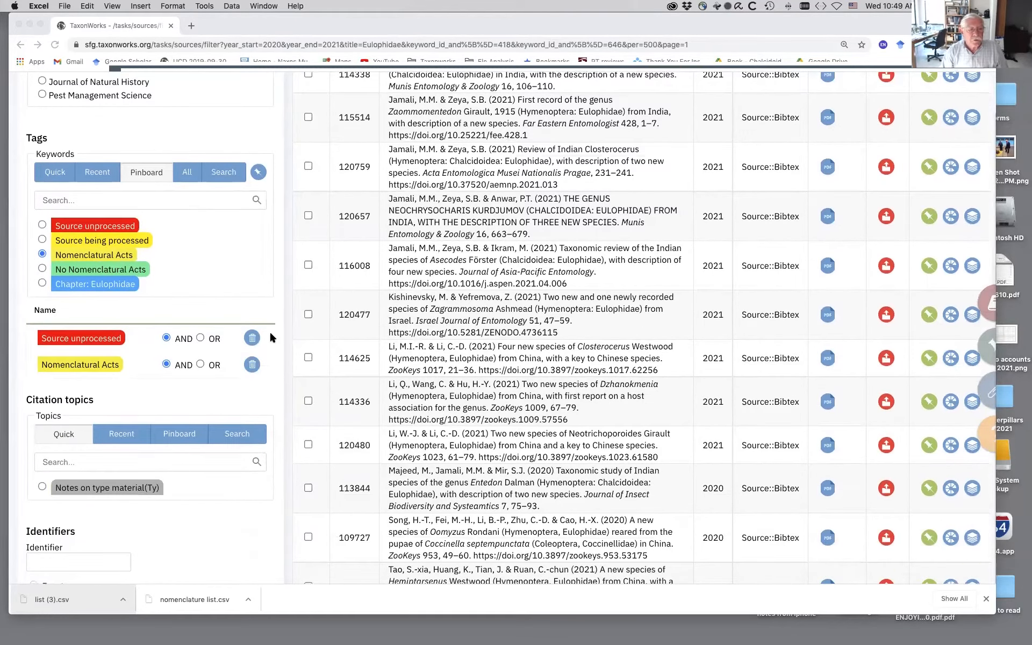
left_click(251, 338)
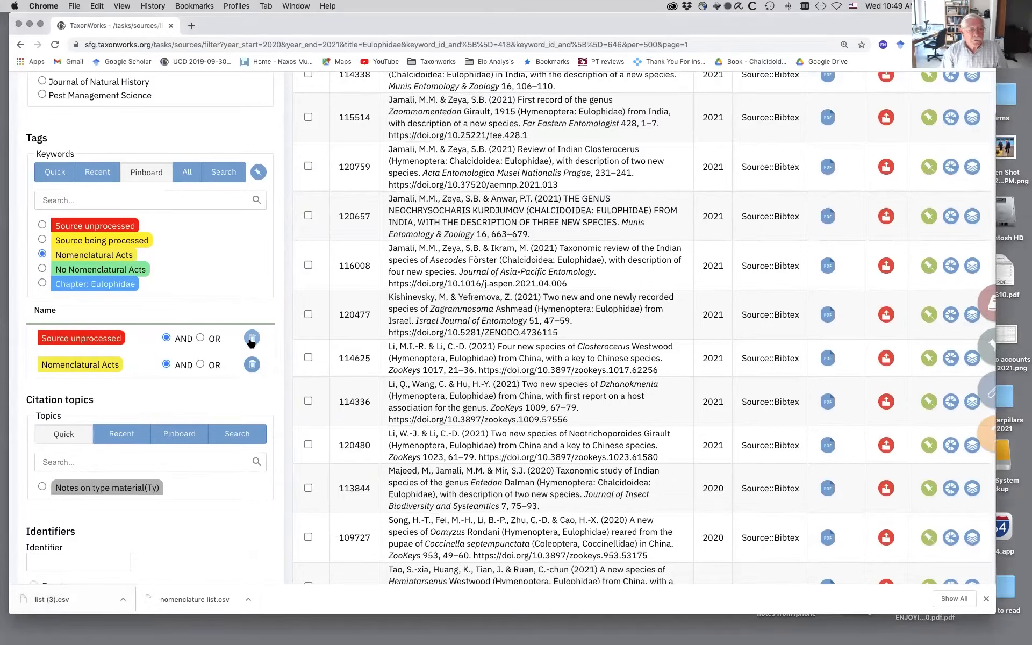
left_click(251, 338)
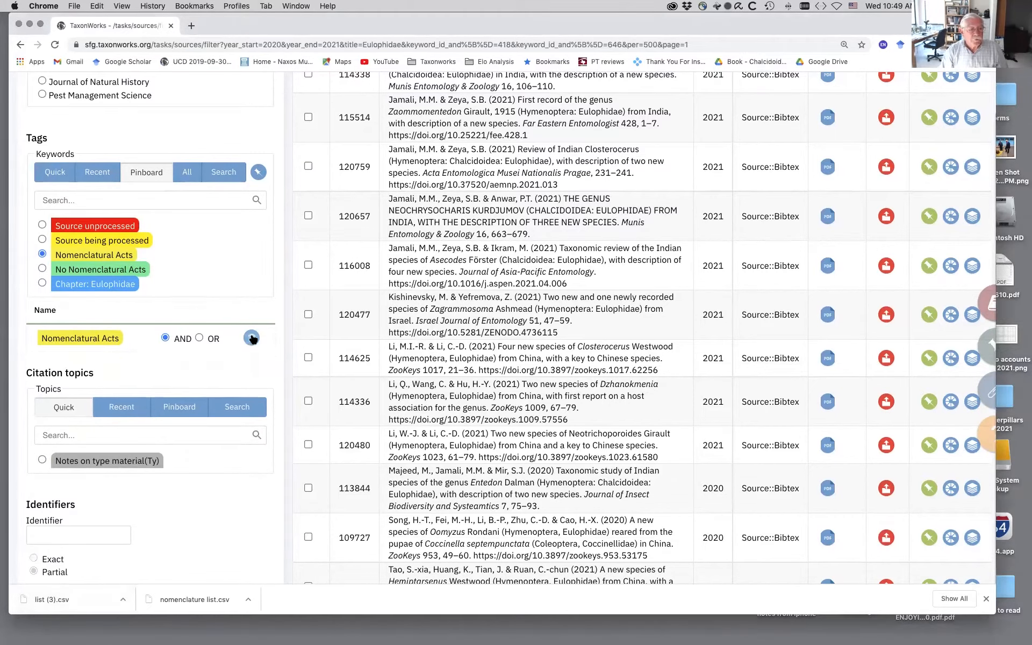
left_click(252, 338)
Add the pinboard keyword Chapter: Eulophidae to the source filter with the AND condition.
scroll(202, 304, "down", 3)
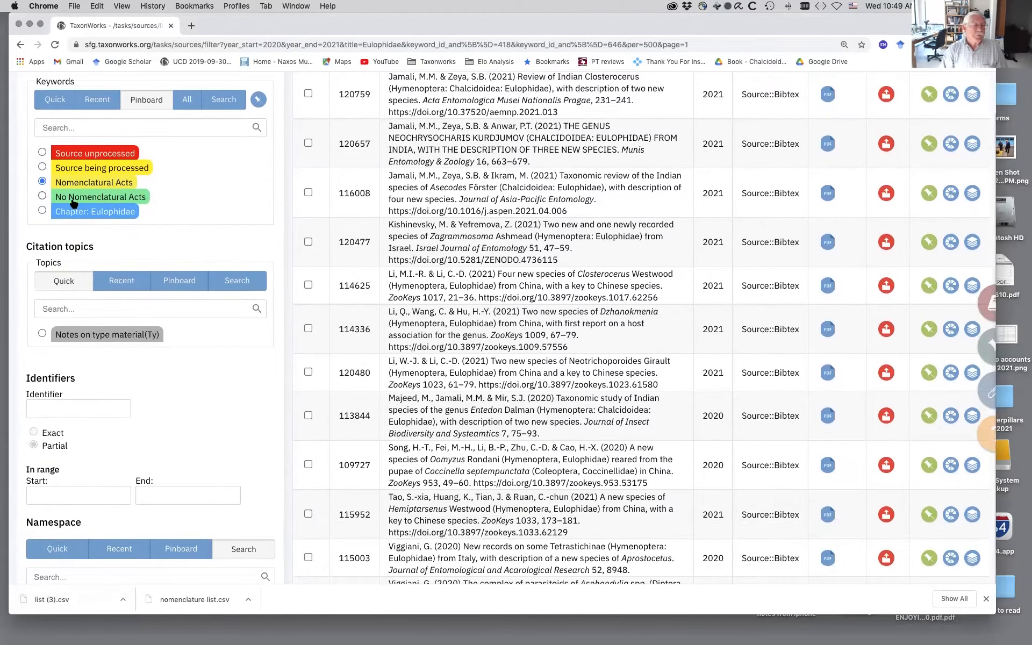
scroll(75, 210, "up", 1)
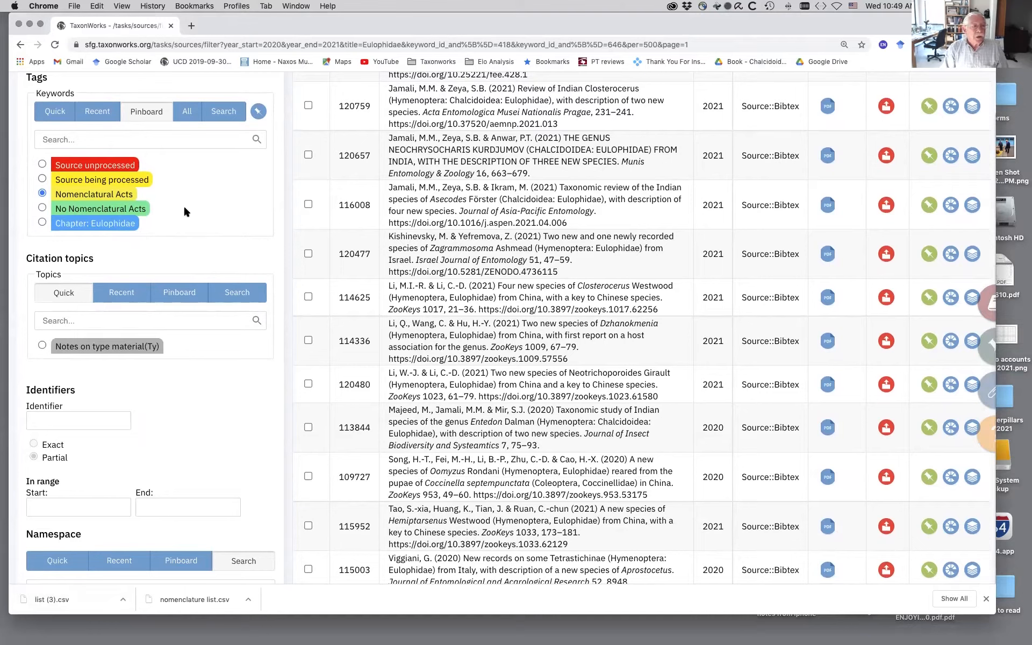
left_click(41, 222)
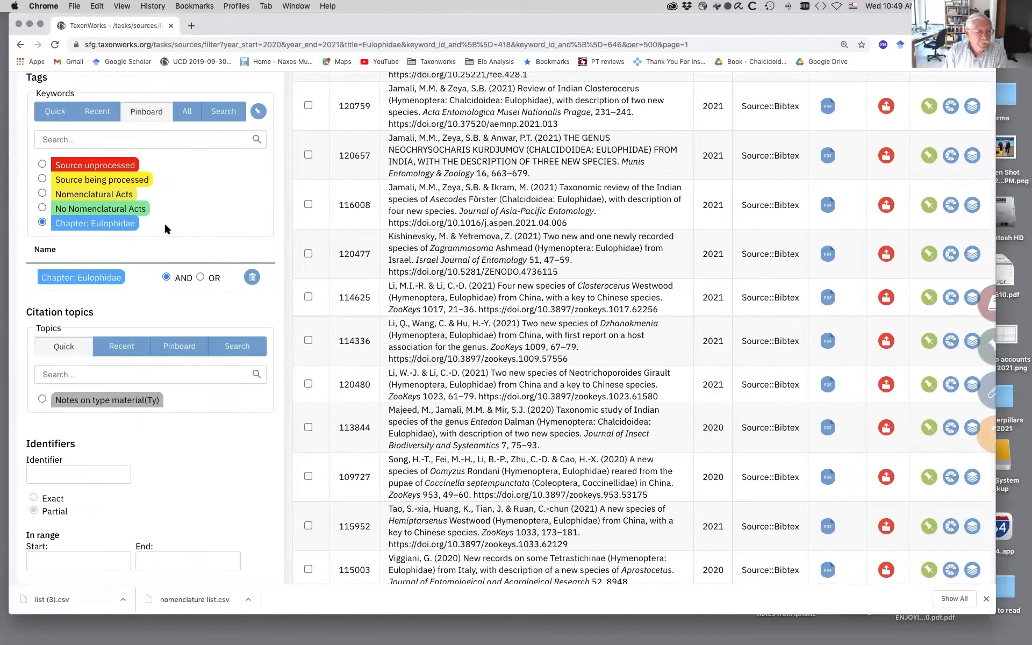
scroll(162, 231, "down", 2)
scroll(160, 231, "up", 10)
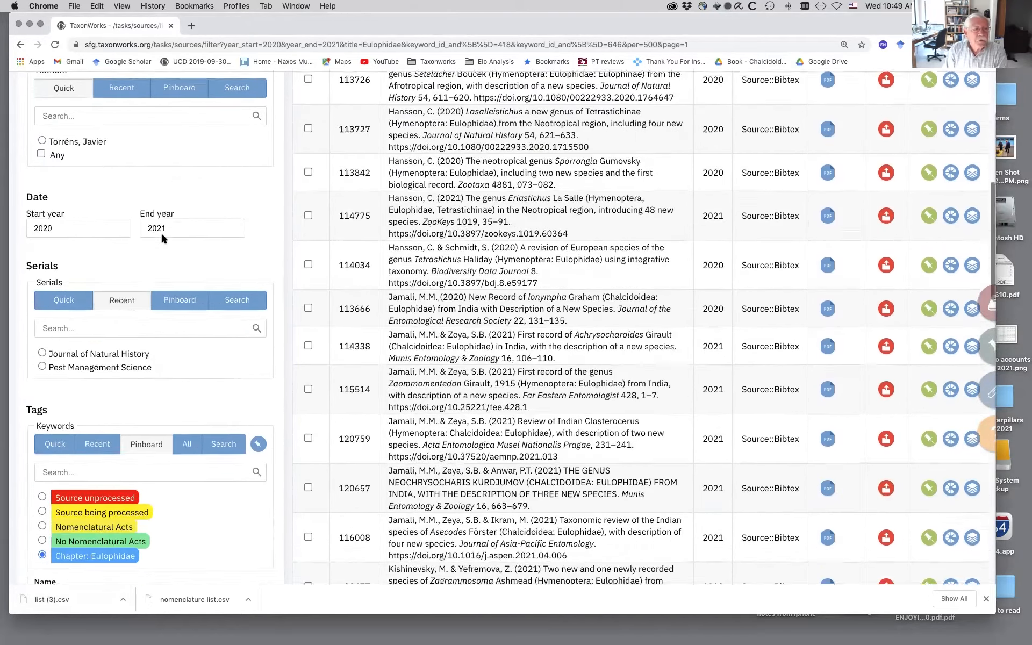
Run the source filter for Eulophidae titles tagged Chapter: Eulophidae without a year range, and look through the matching references.
scroll(161, 232, "up", 5)
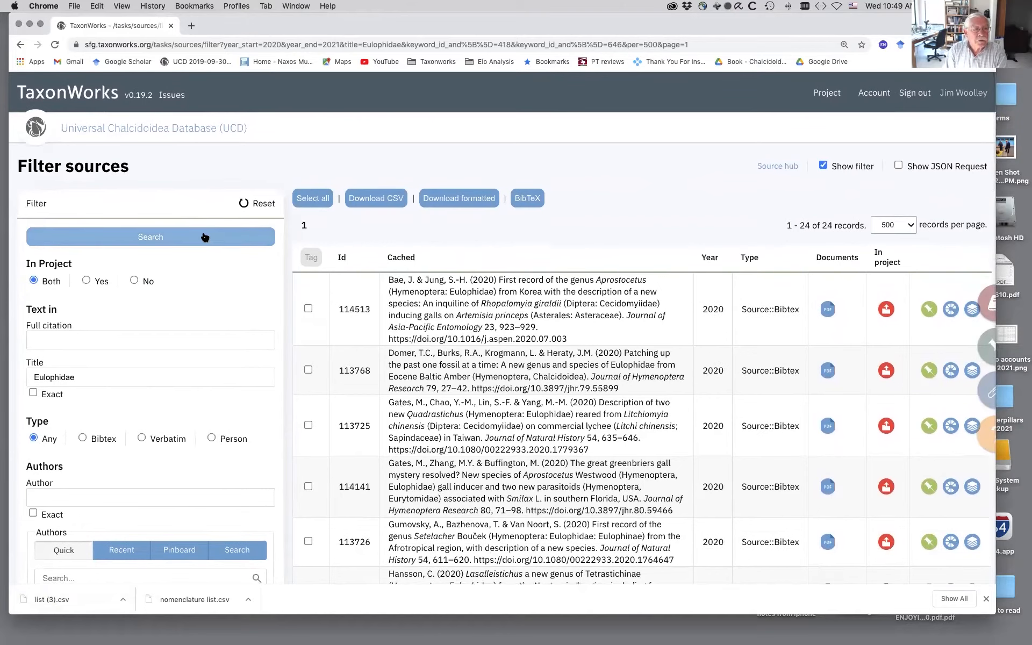
left_click(203, 238)
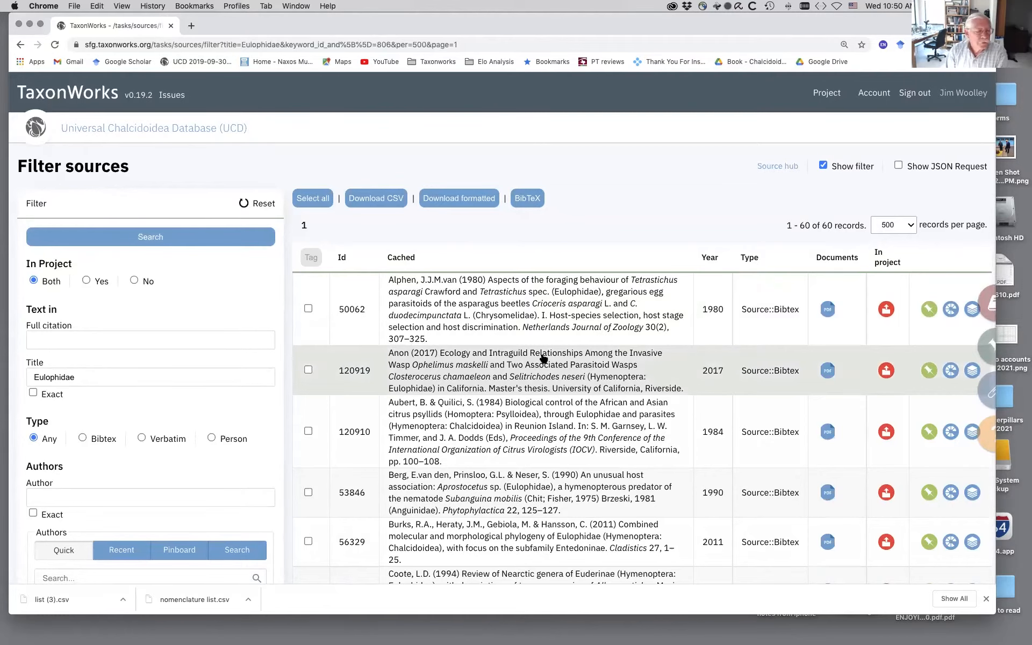
scroll(543, 358, "down", 15)
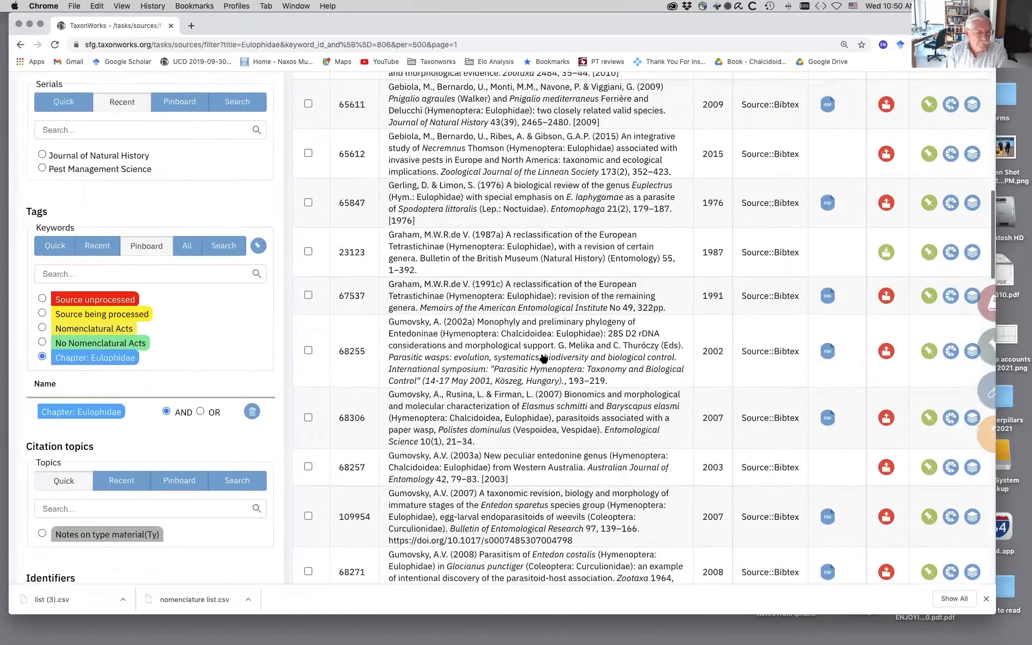
scroll(543, 359, "down", 1)
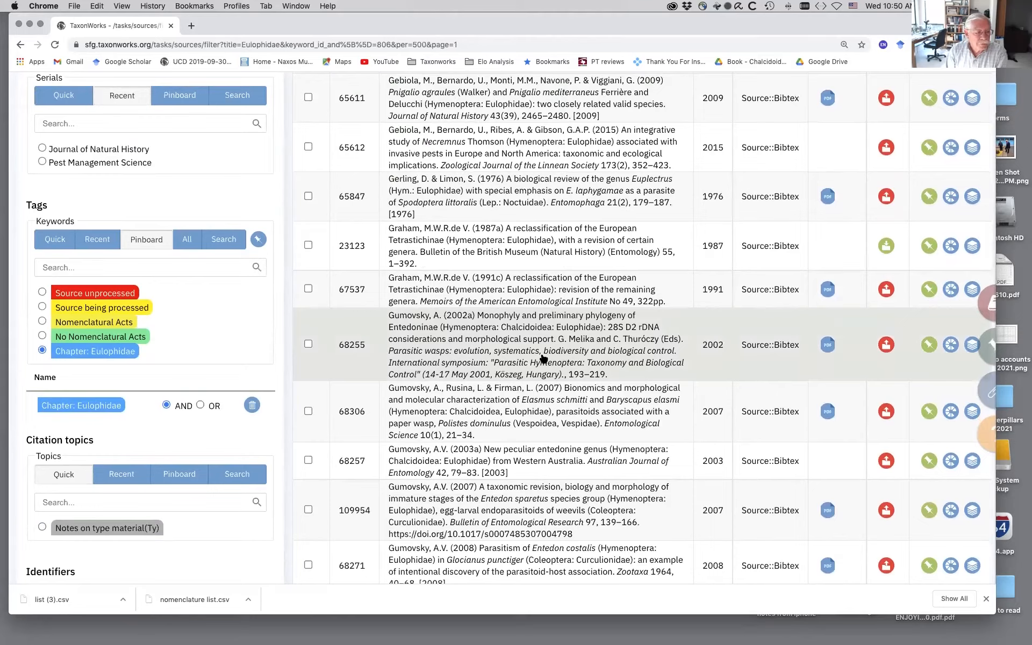
scroll(542, 358, "down", 8)
scroll(542, 358, "up", 15)
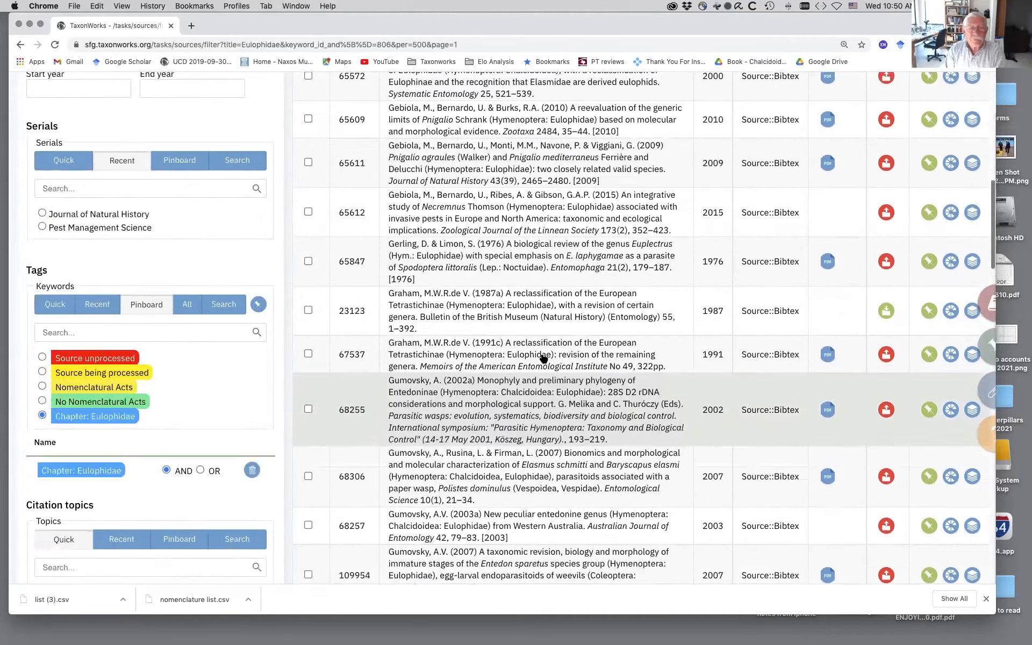
scroll(542, 359, "up", 5)
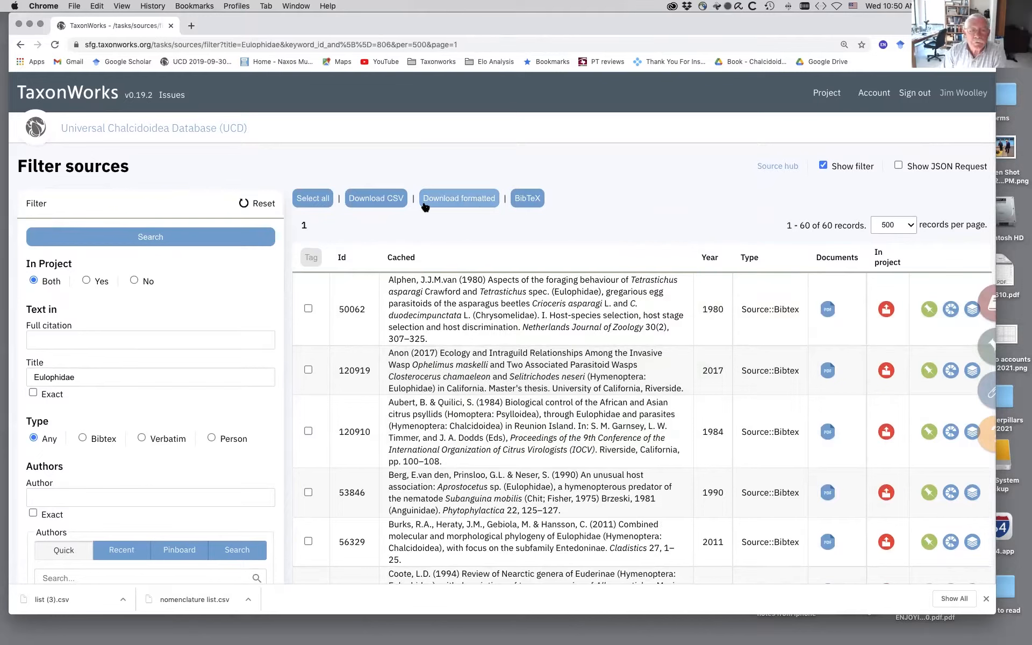
Select all filtered sources and generate their formatted bibliography in the Zootaxa style.
left_click(314, 198)
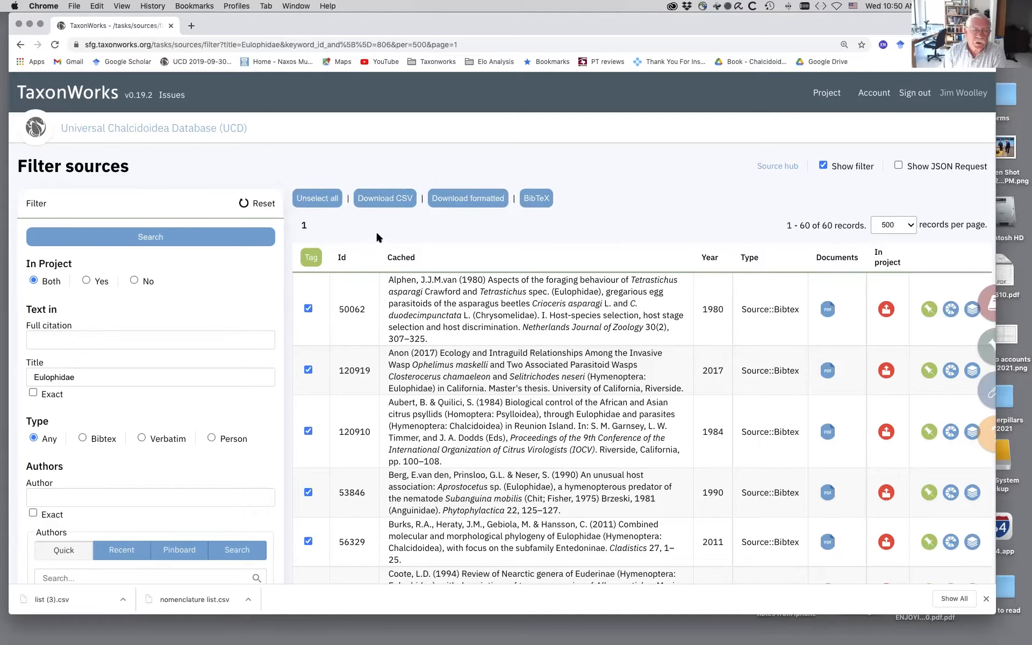
left_click(477, 198)
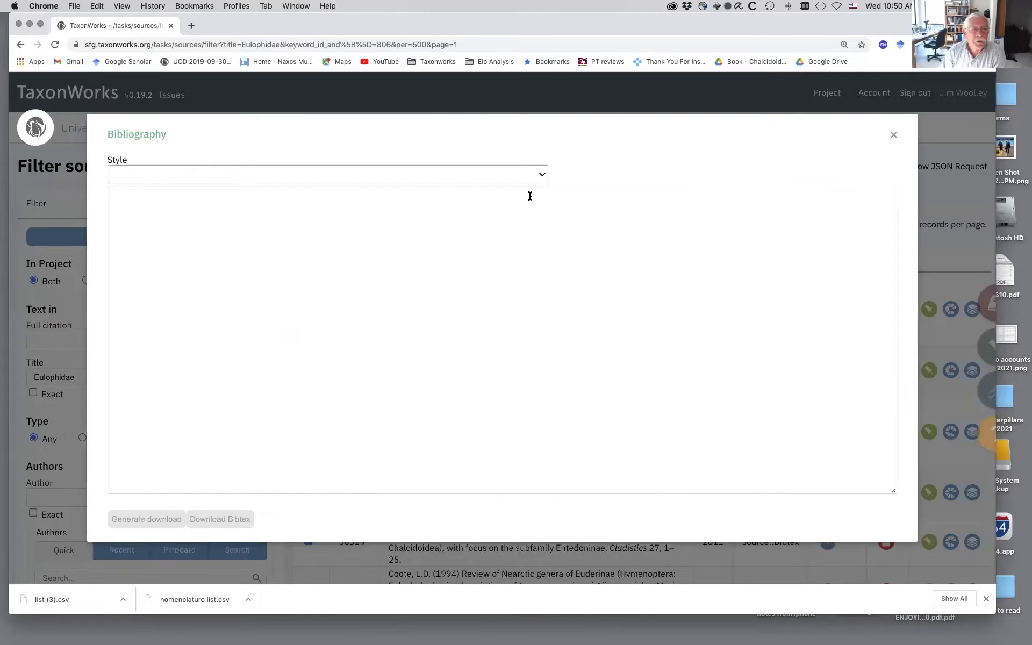
left_click(541, 176)
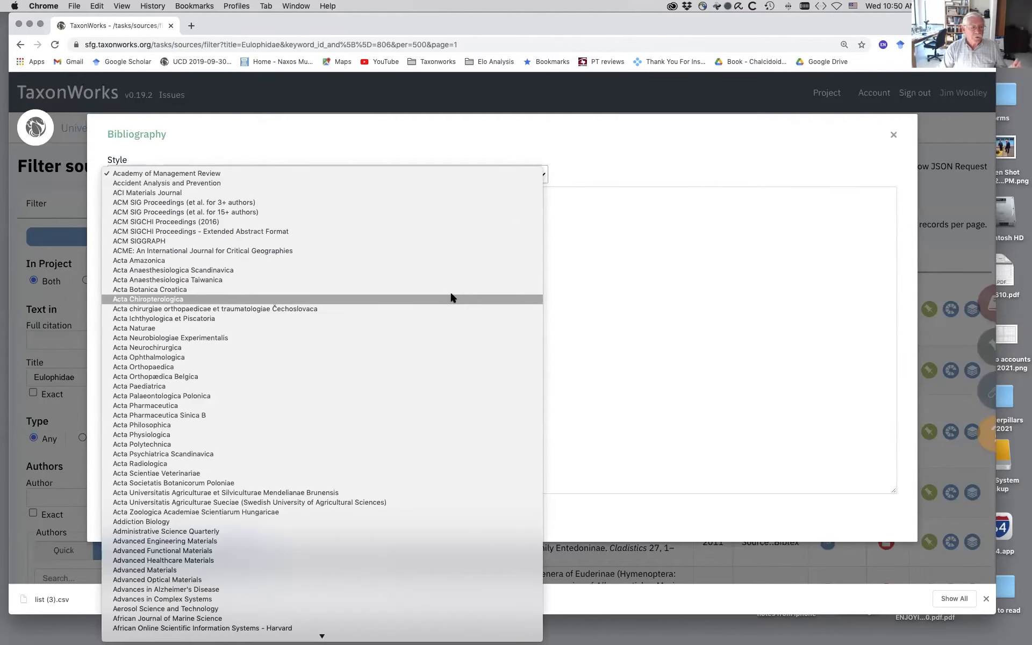
scroll(451, 297, "down", 5)
scroll(451, 298, "down", 20)
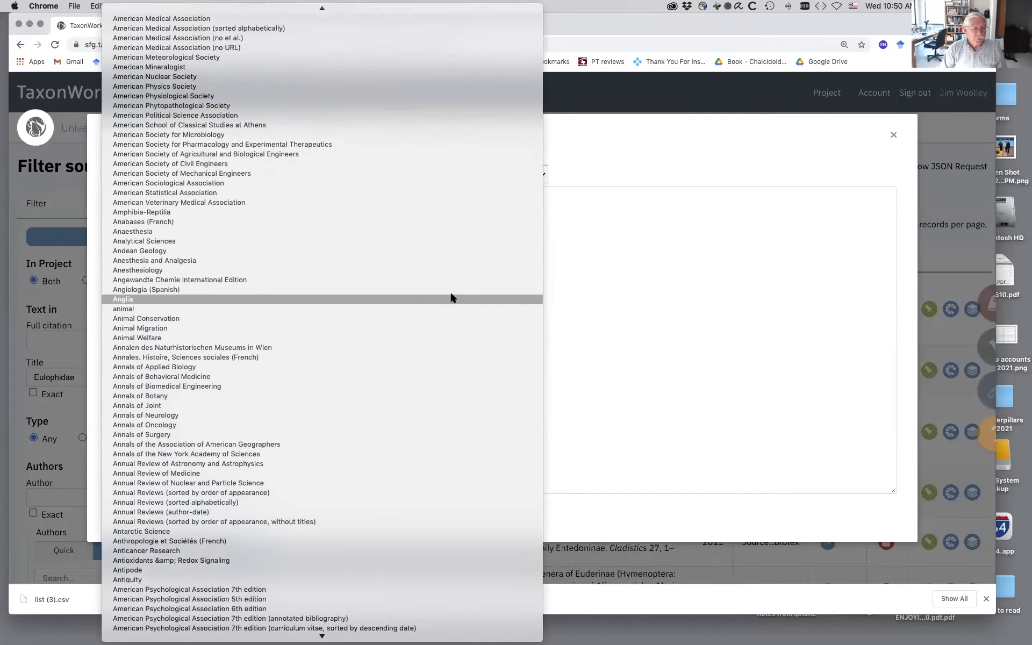
scroll(452, 298, "down", 20)
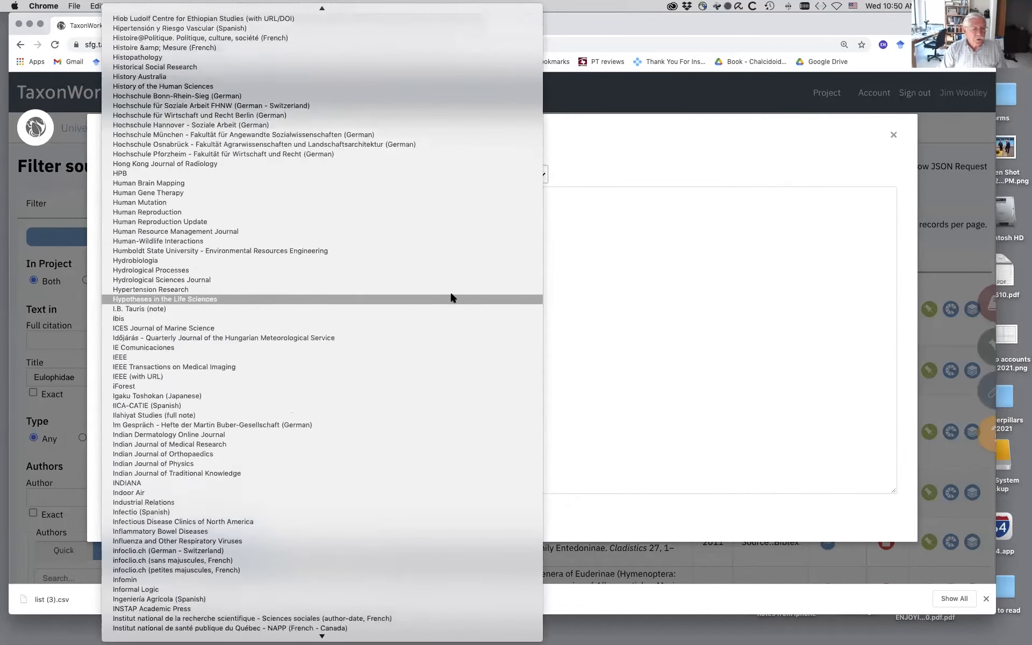
scroll(451, 297, "down", 20)
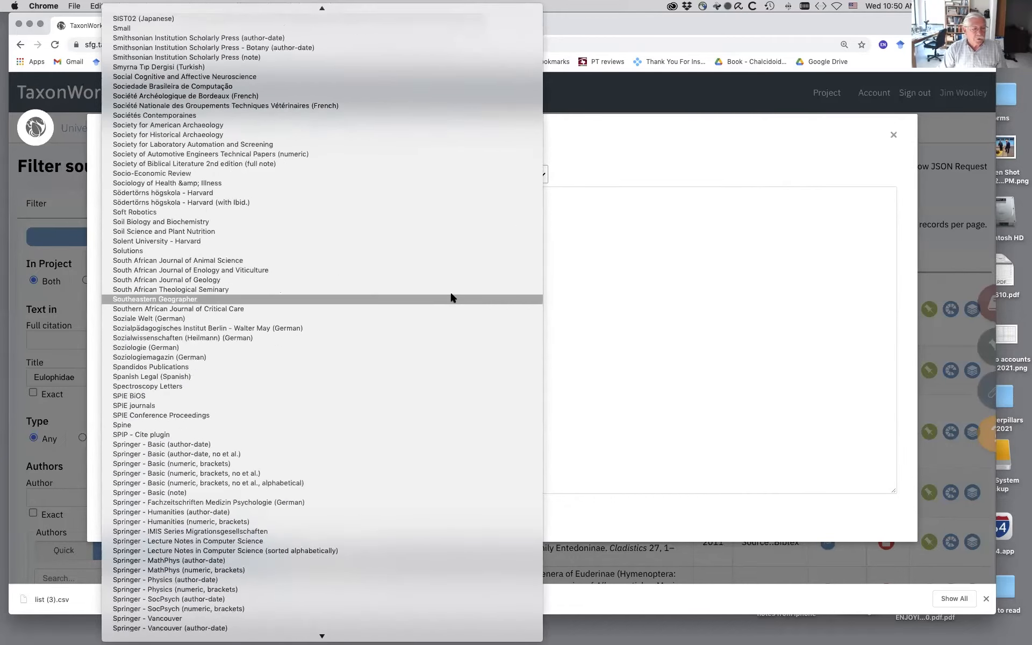
scroll(451, 298, "down", 20)
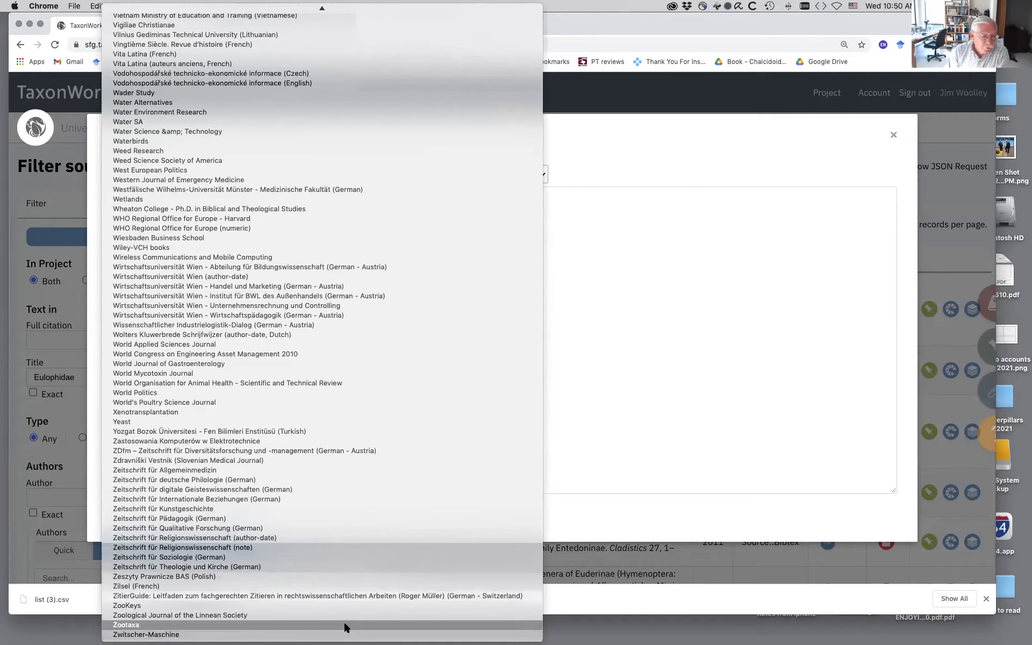
left_click(317, 624)
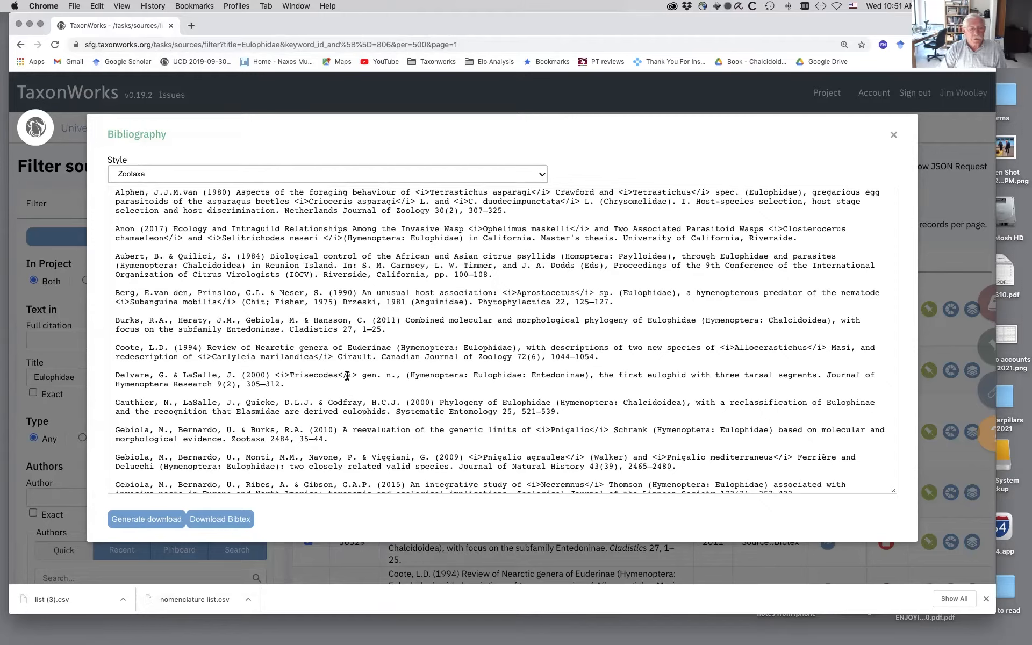
Download the bibliography as bibliography.bib to the desktop, check it in a widened BBEdit window, then close the file and the Bibliography dialog.
left_click(230, 521)
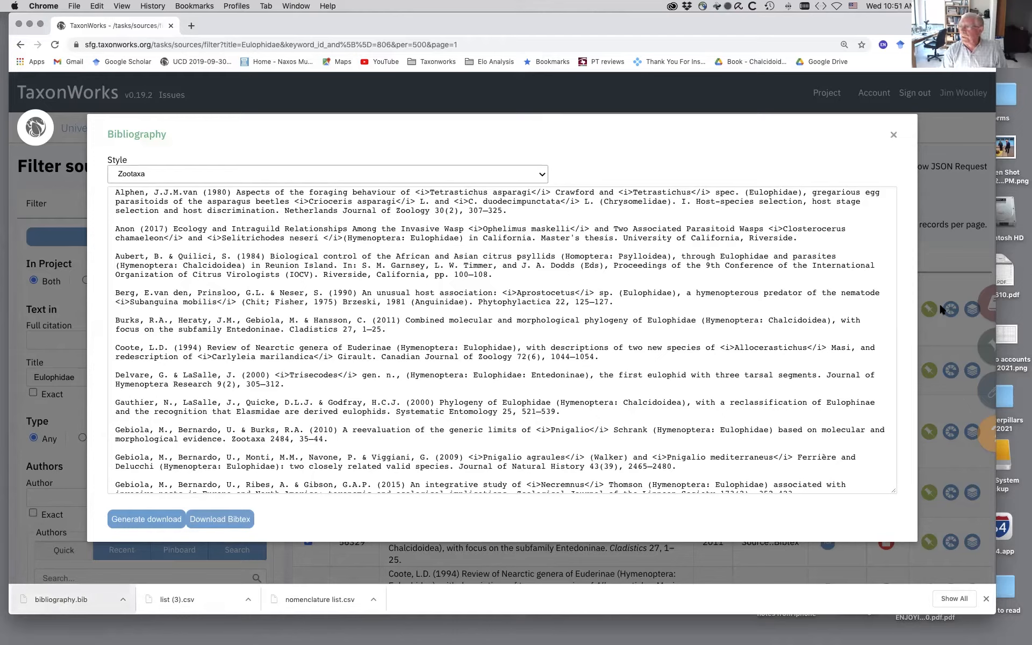
left_click_drag(60, 599, 44, 380)
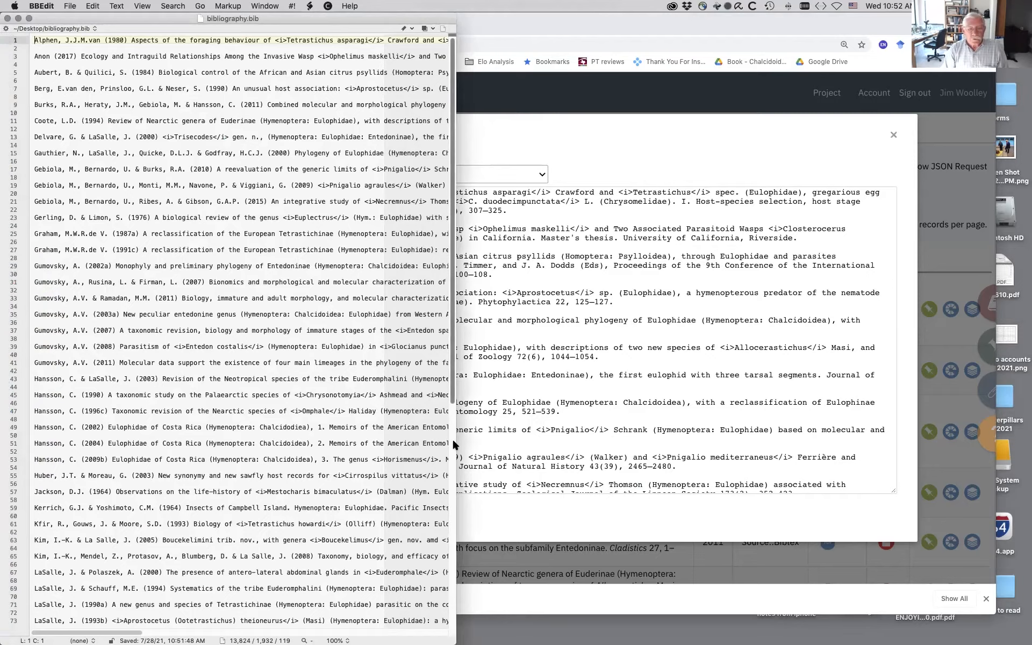
left_click_drag(457, 445, 825, 439)
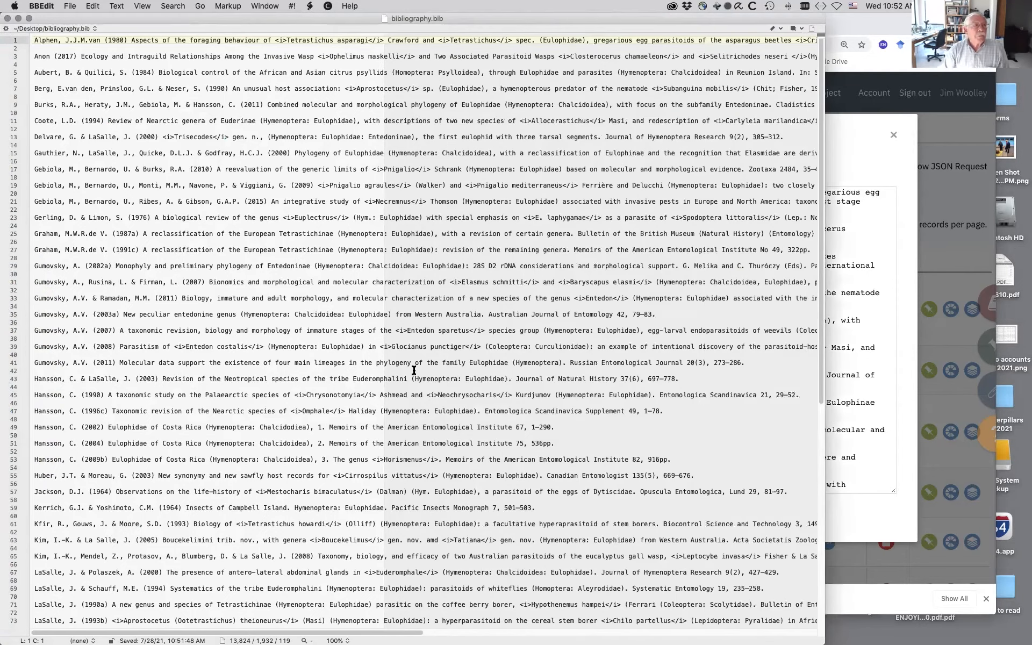
scroll(314, 307, "down", 1)
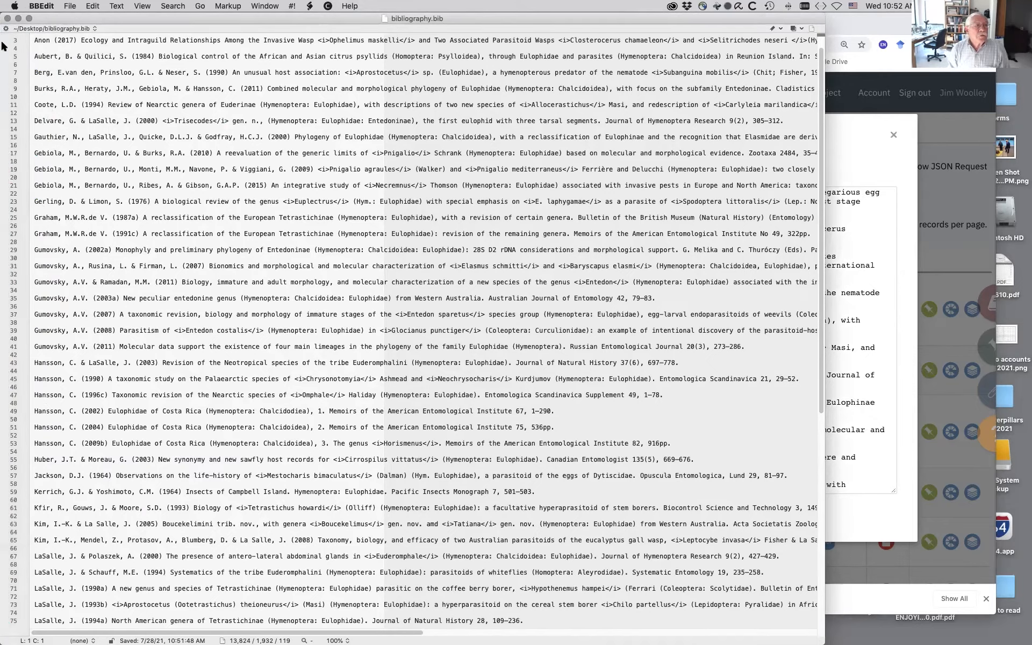
left_click(8, 18)
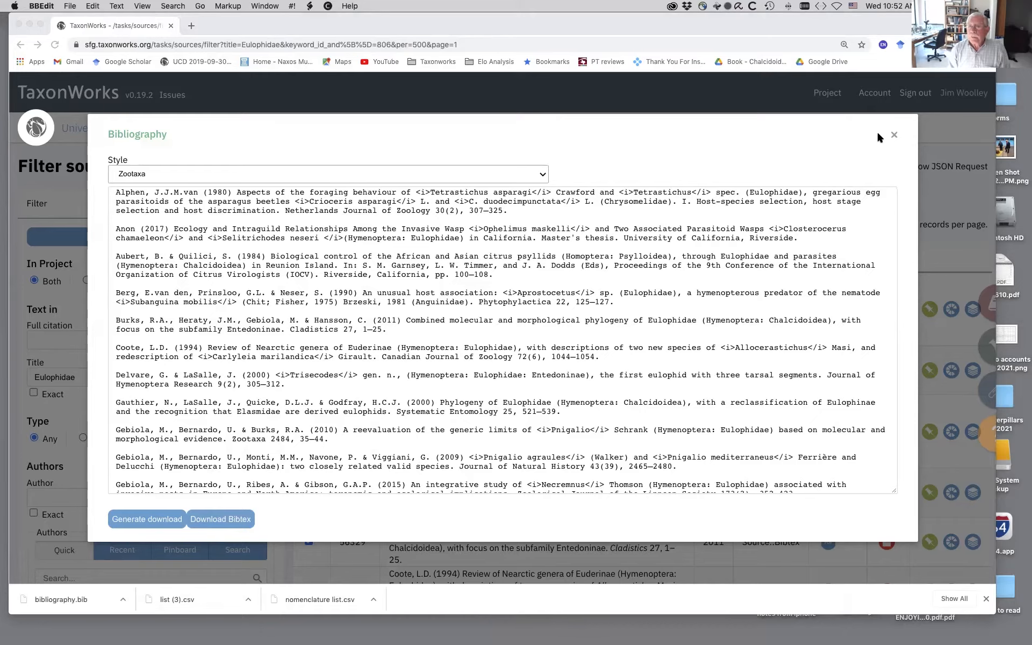
left_click(893, 136)
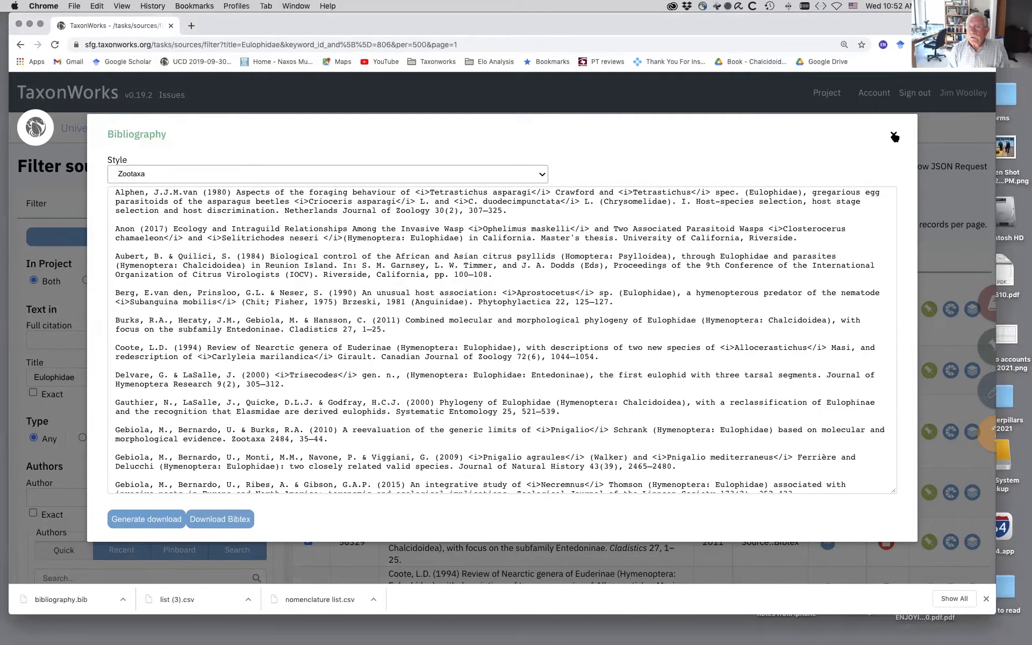
left_click(894, 136)
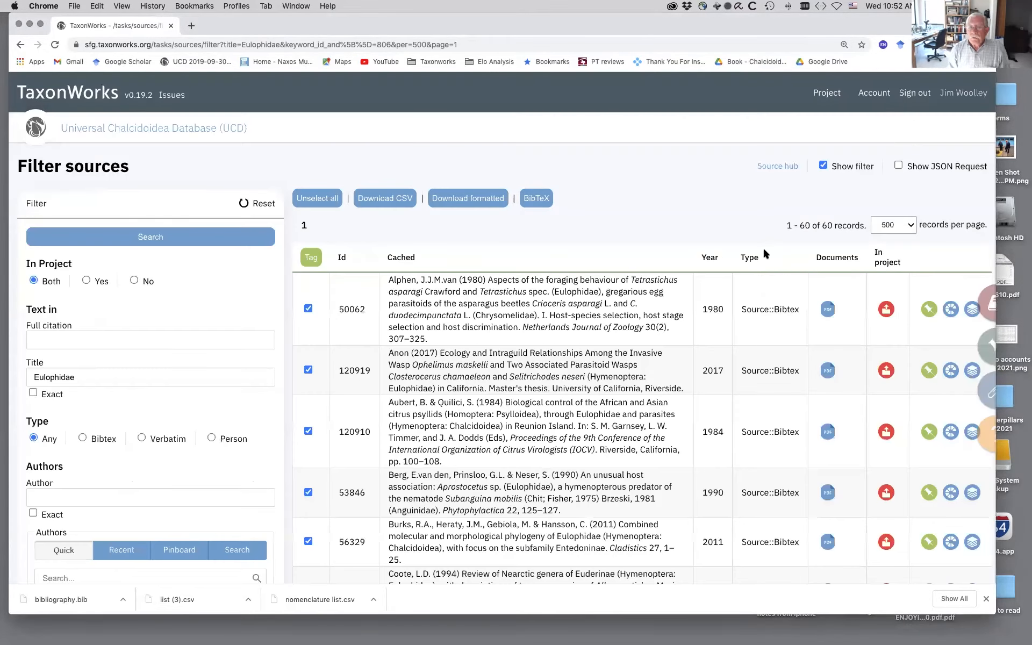
Display the selected sources as BibTeX, look through the records and close the dialog.
left_click(542, 200)
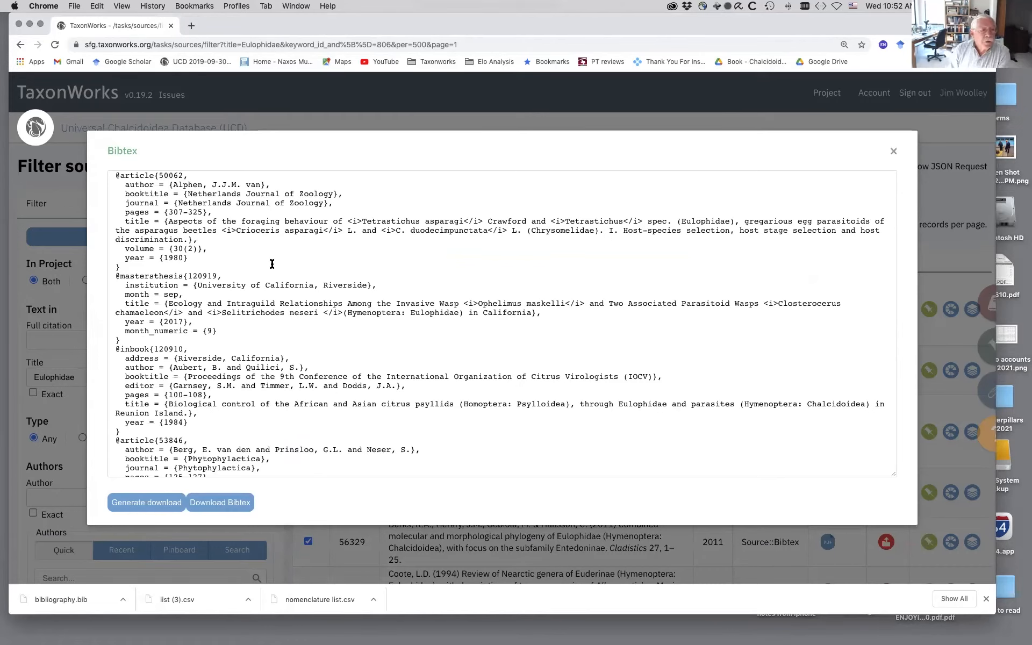
scroll(269, 267, "down", 5)
scroll(268, 267, "up", 5)
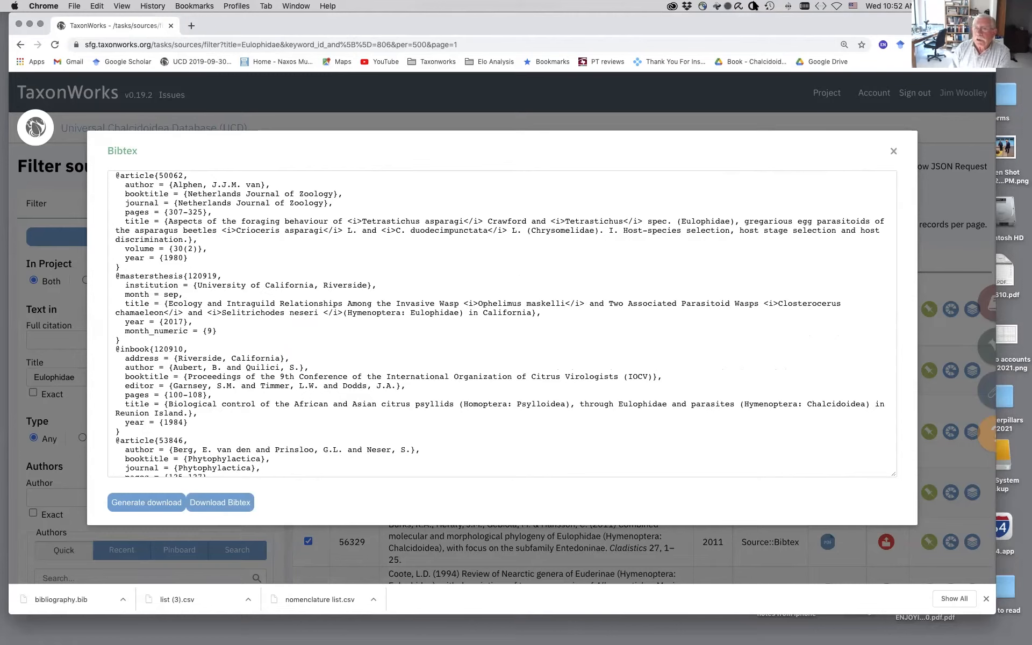
left_click(894, 153)
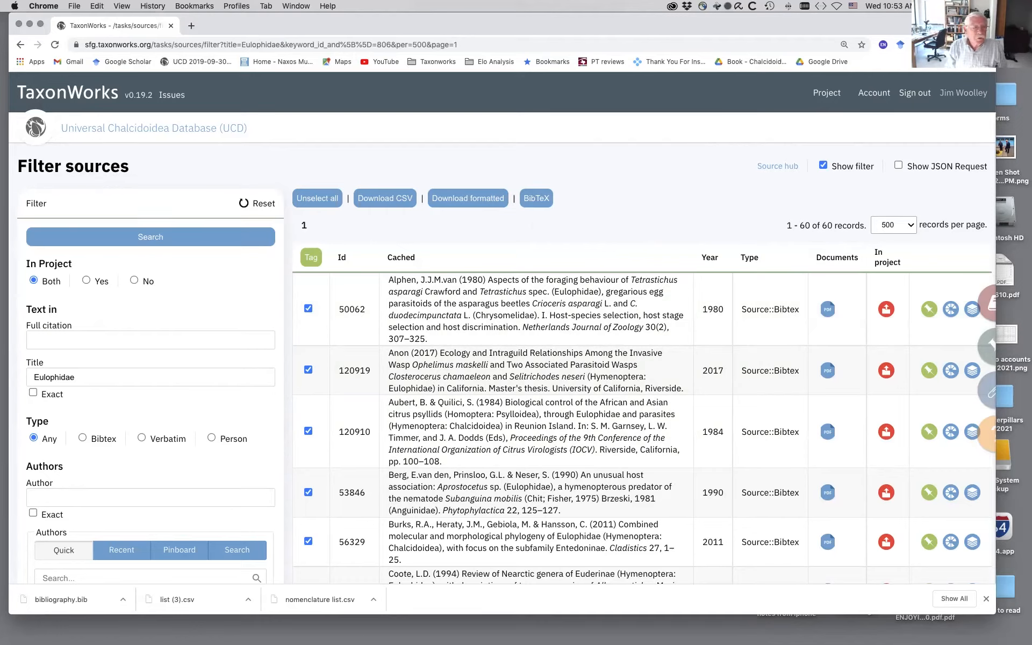
Switch to Zotero and import Eulophidae chapter.bib from the Tutorial 9 folder into a new collection, copying files to the Zotero storage folder.
mouse_move(4, 120)
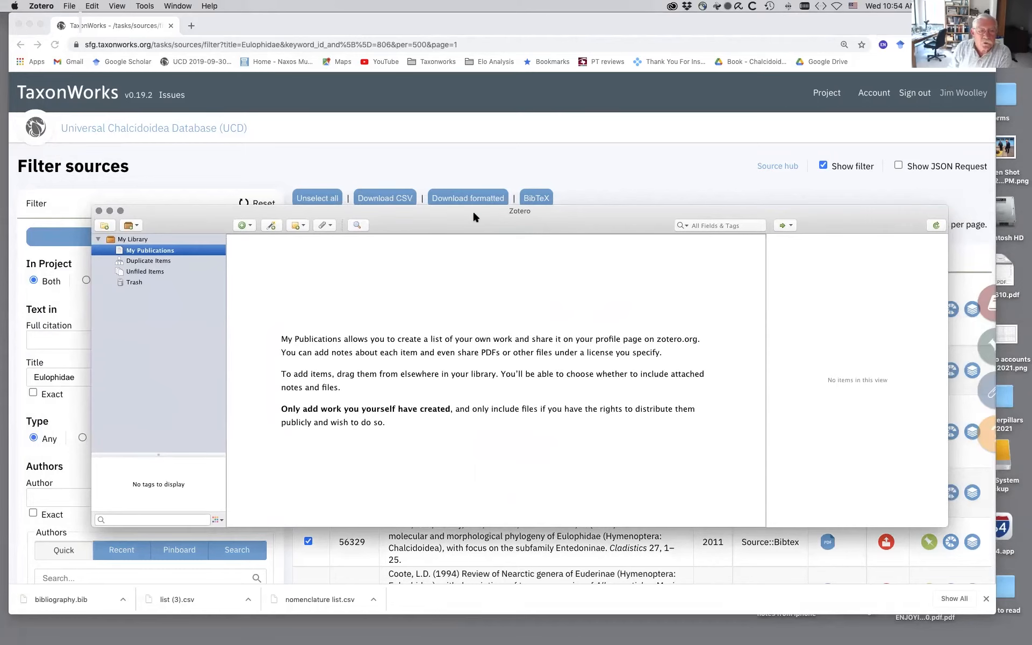
left_click_drag(433, 215, 385, 152)
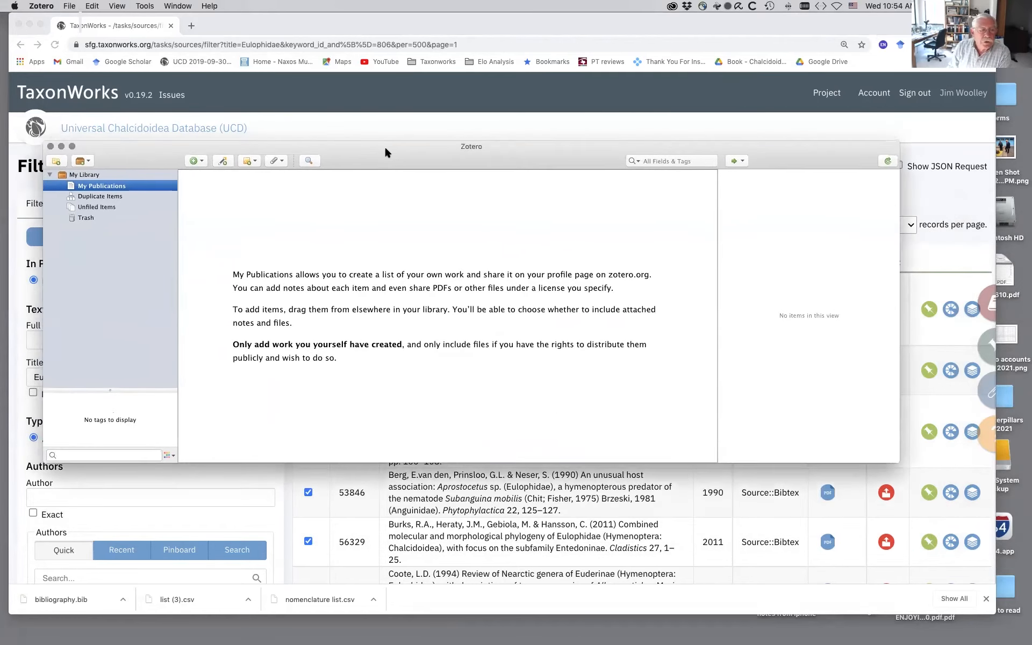
left_click(69, 5)
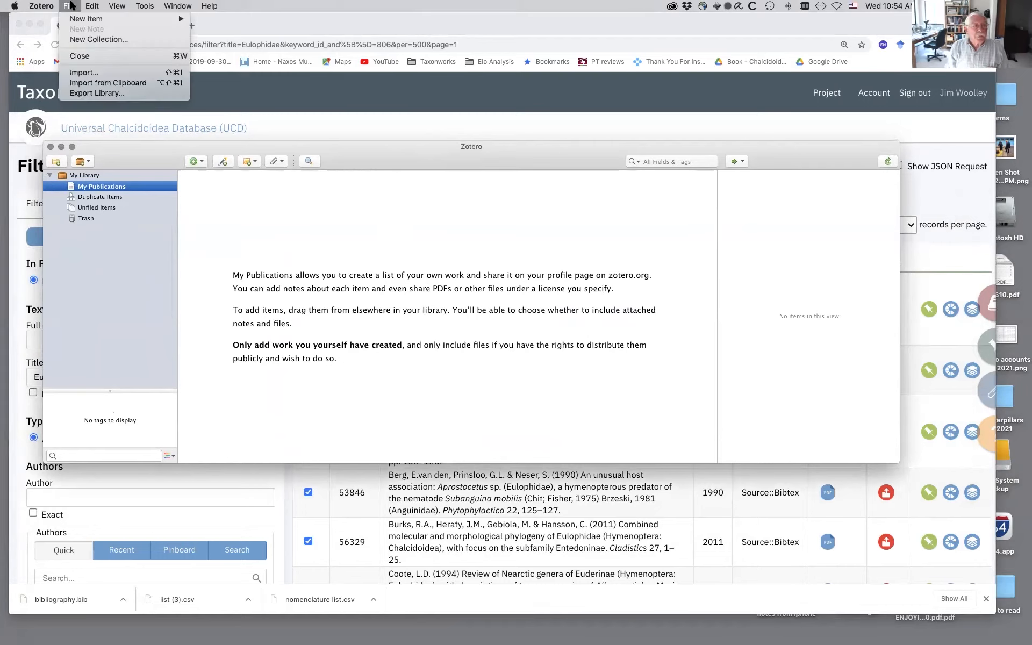
left_click(92, 73)
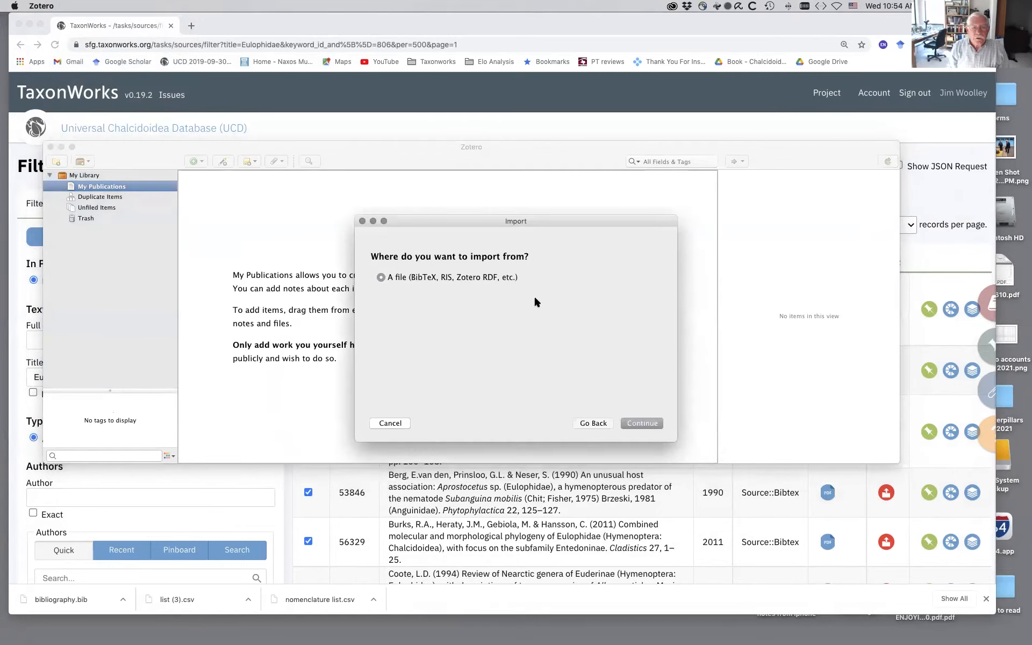
left_click(637, 425)
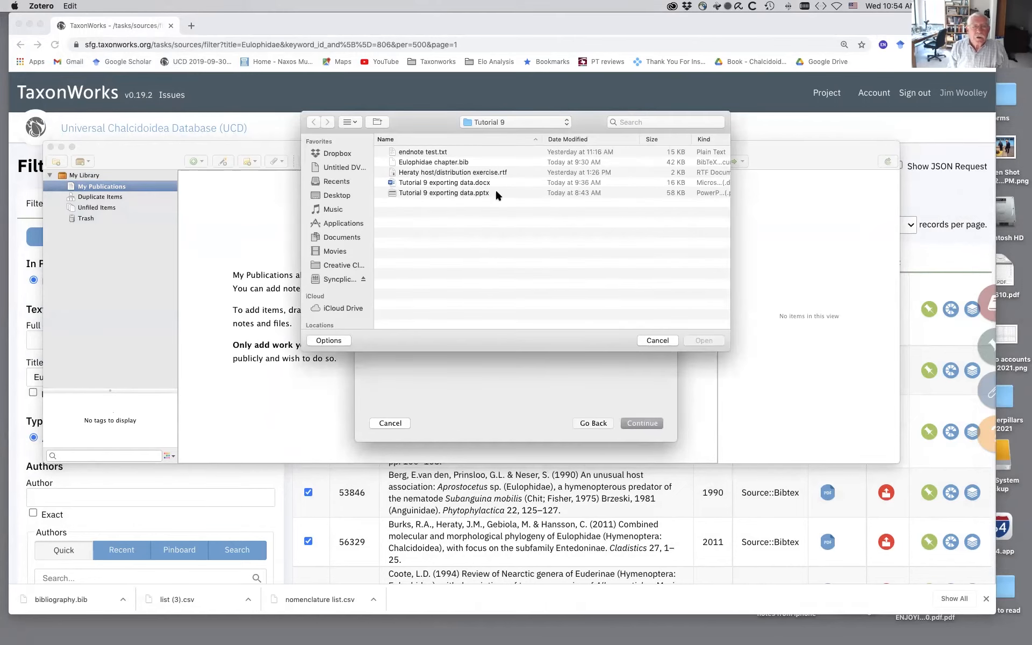
left_click(395, 163)
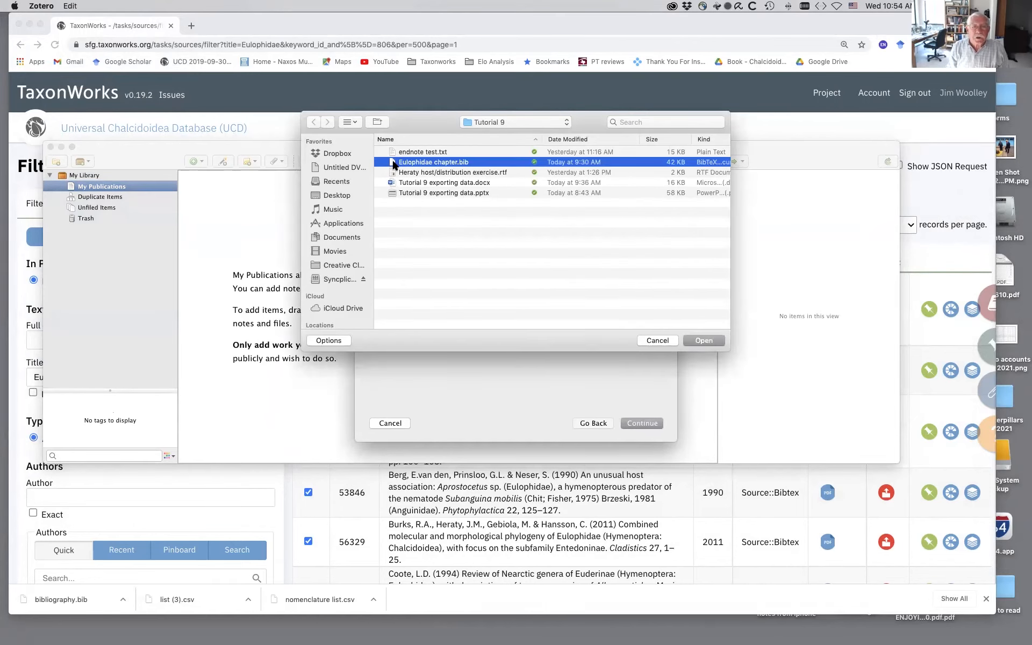
double_click(395, 164)
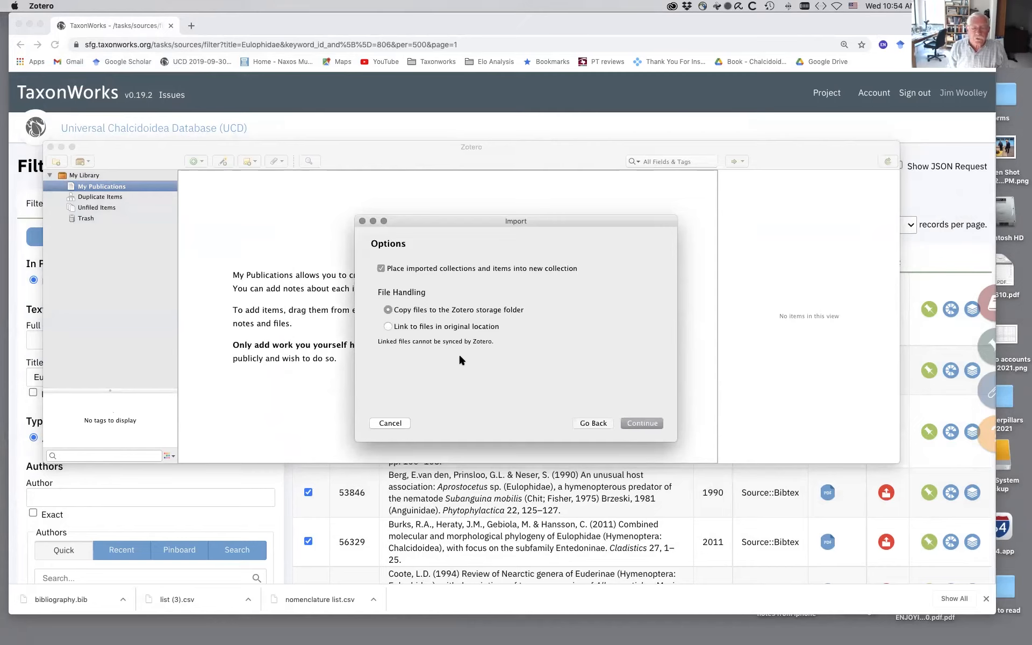
left_click(641, 424)
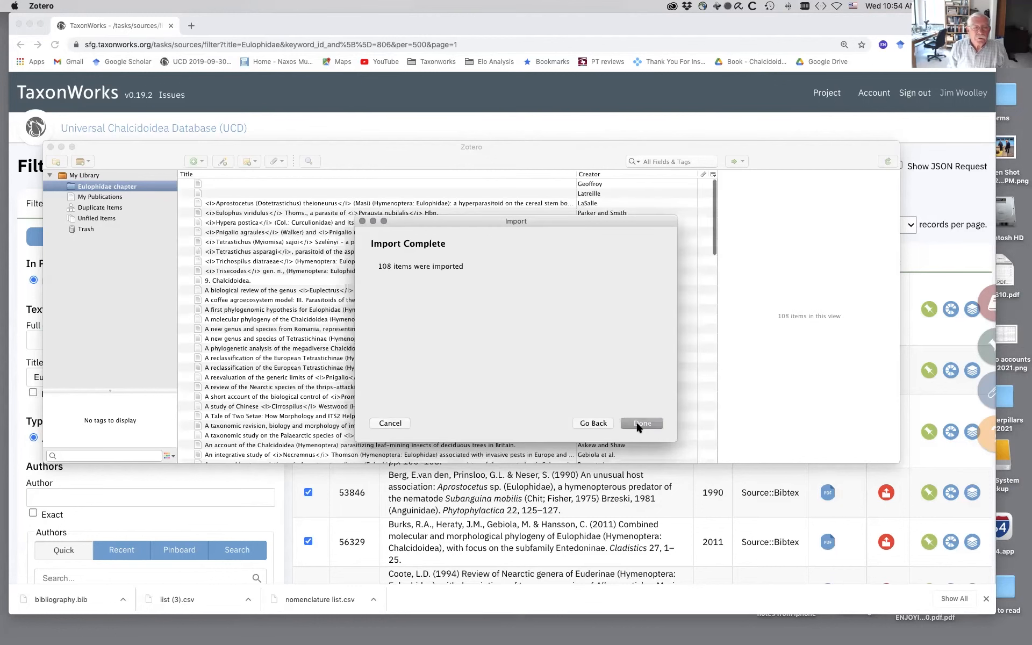
left_click_drag(494, 224, 795, 285)
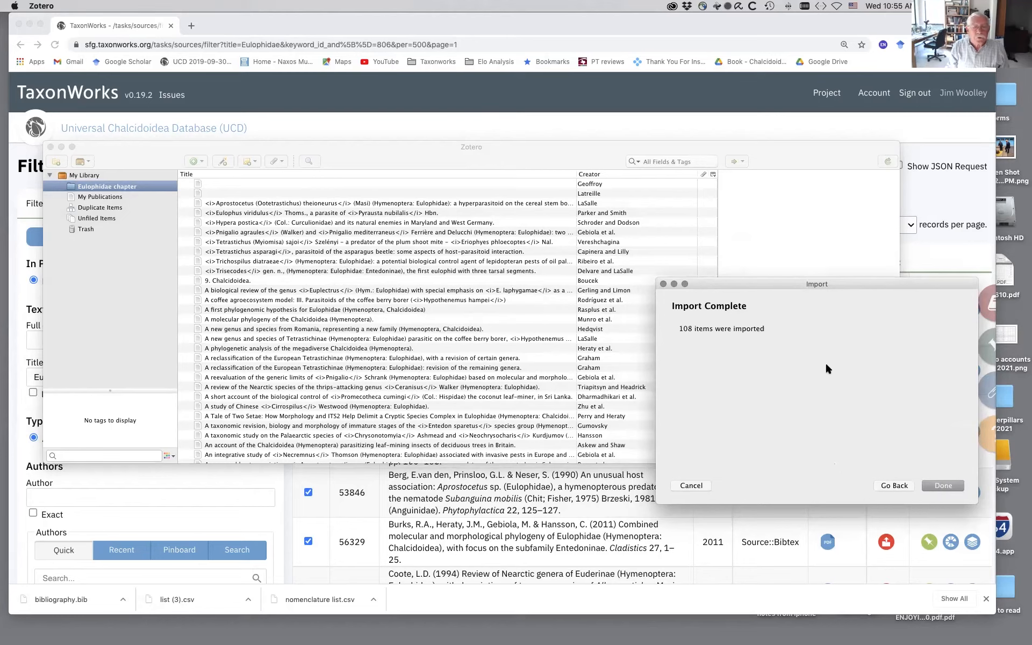
left_click(950, 487)
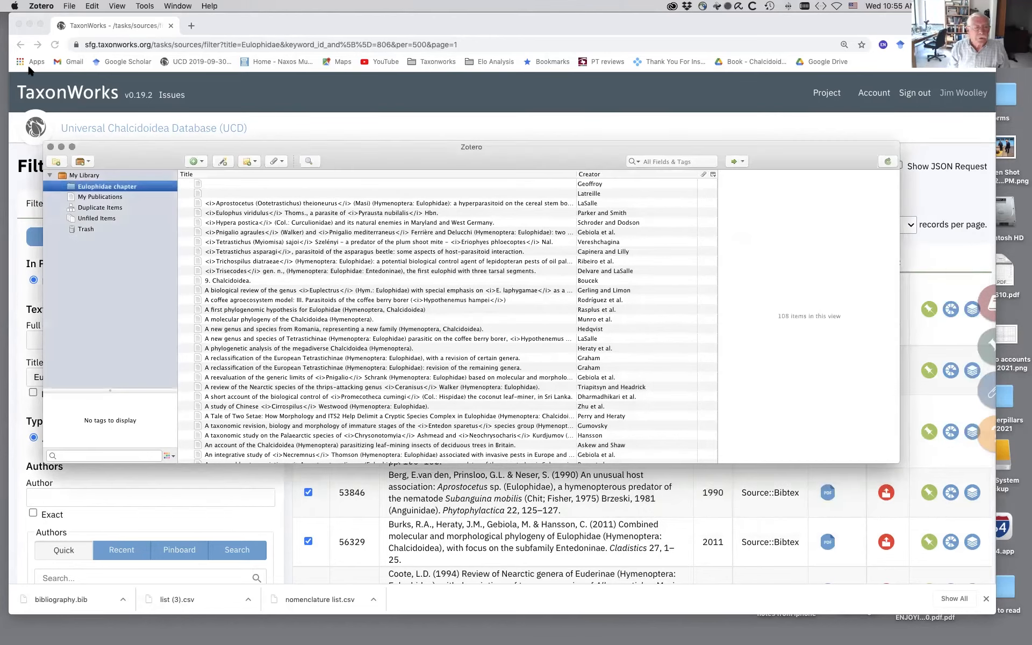
View the details of the imported article "A molecular phylogeny of the Chalcidoidea (Hymenoptera).".
left_click(290, 320)
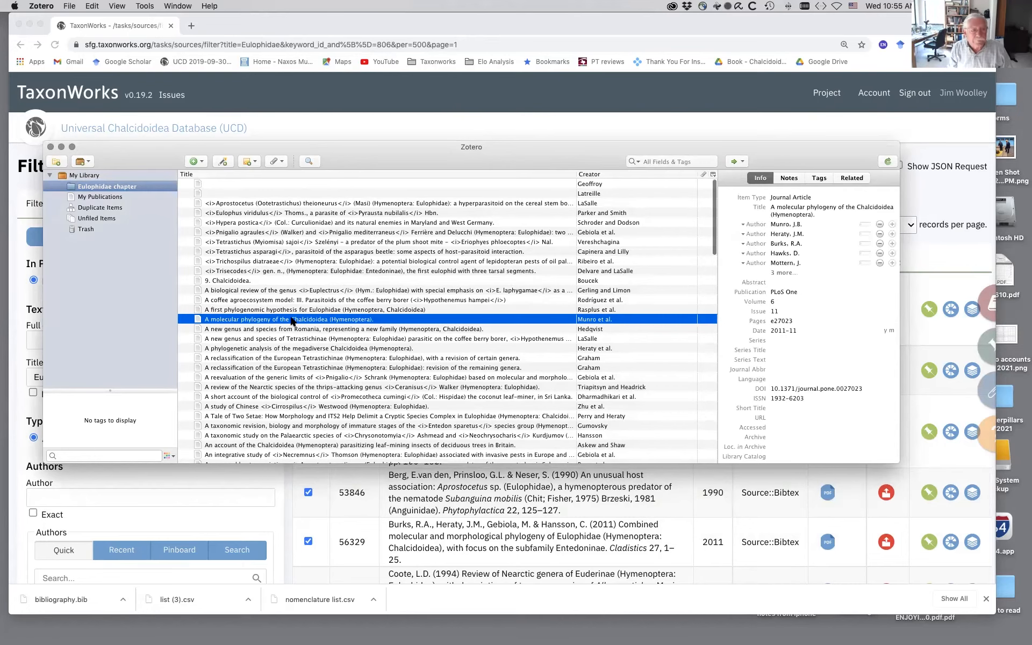
Create a bibliography from all items in the Eulophidae chapter collection in the Chalcidoidea of the World_practice style and copy it to the clipboard.
key("super+a")
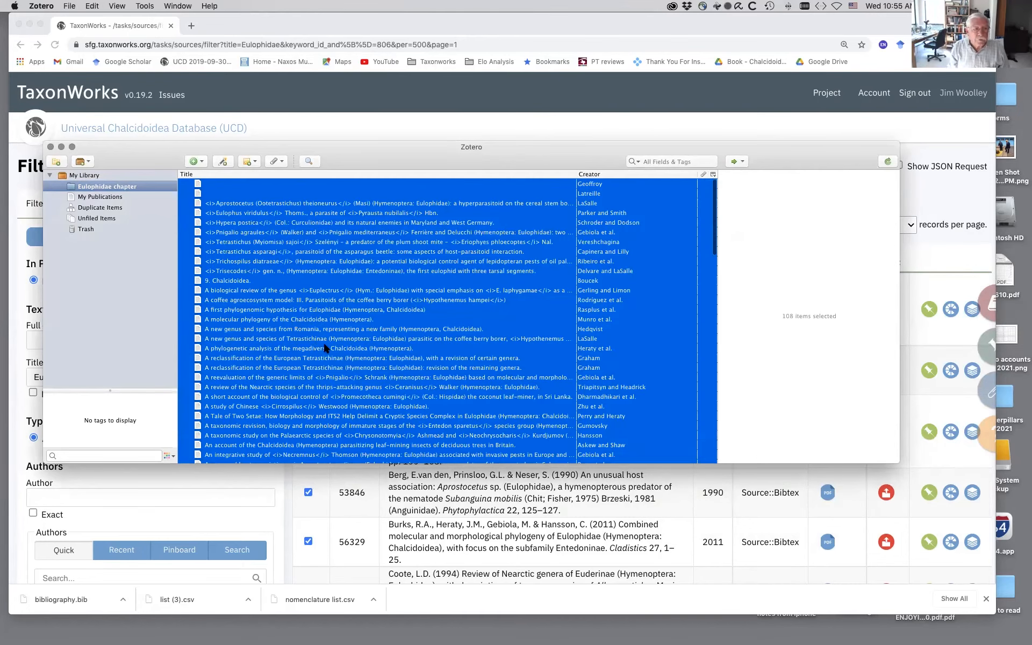
right_click(312, 301)
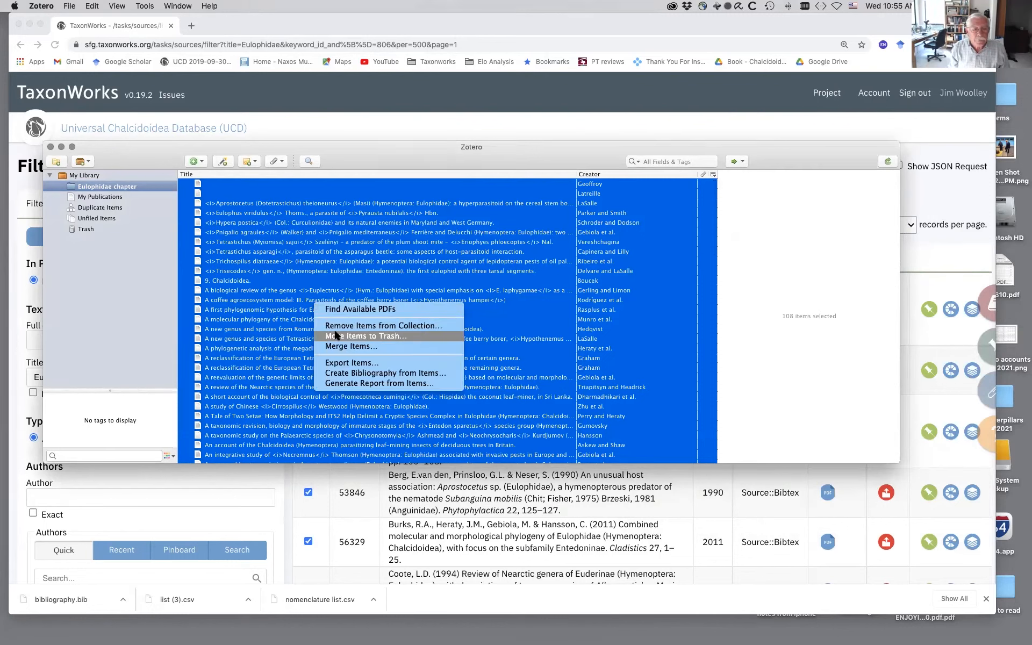
left_click(360, 373)
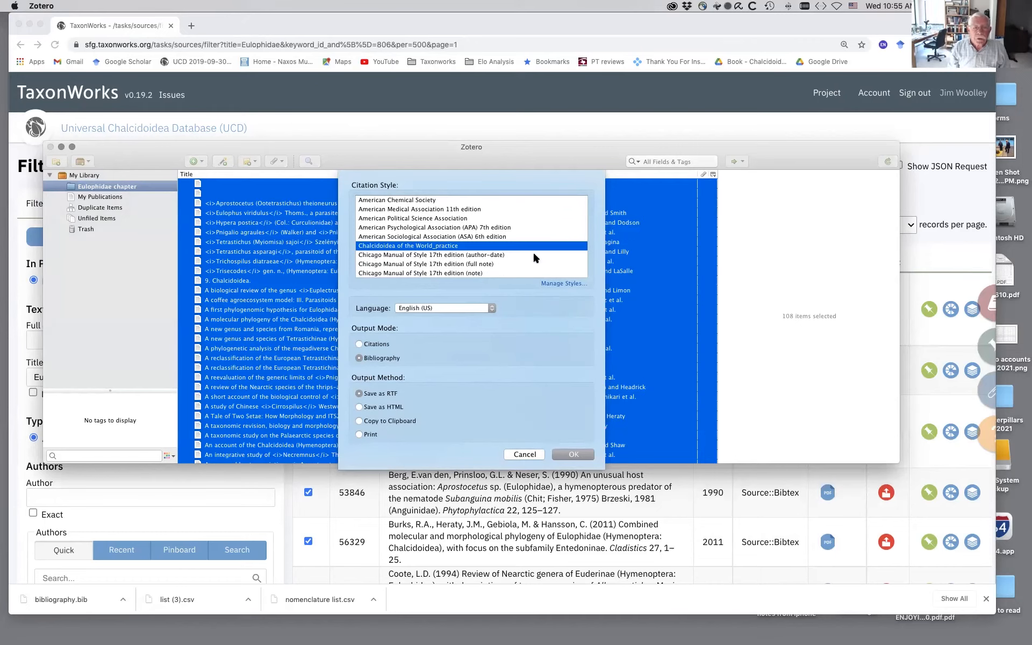
scroll(533, 256, "down", 5)
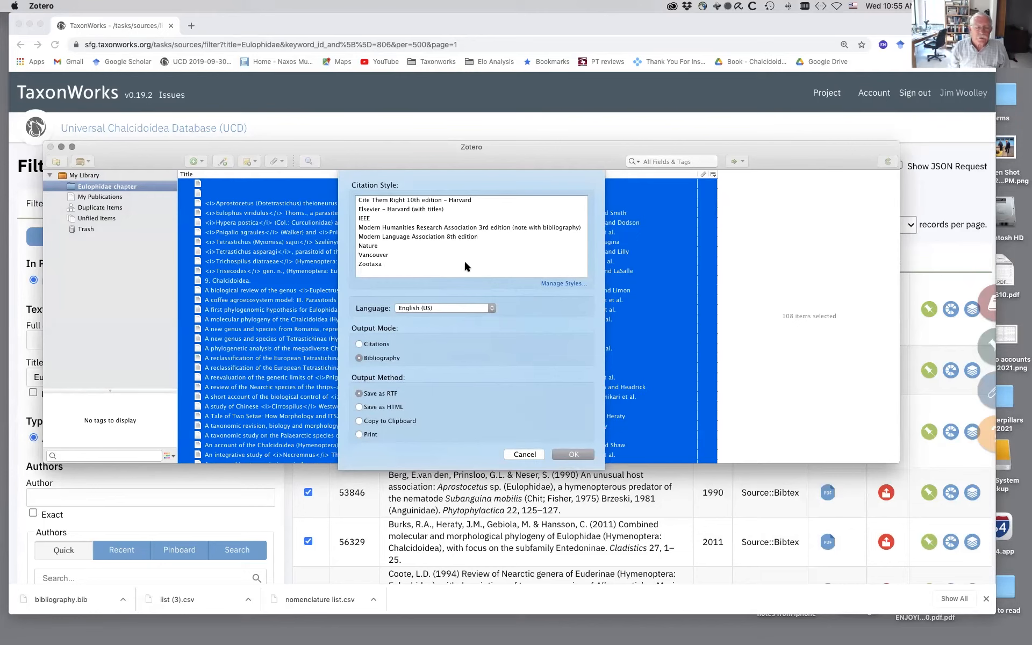
key("c")
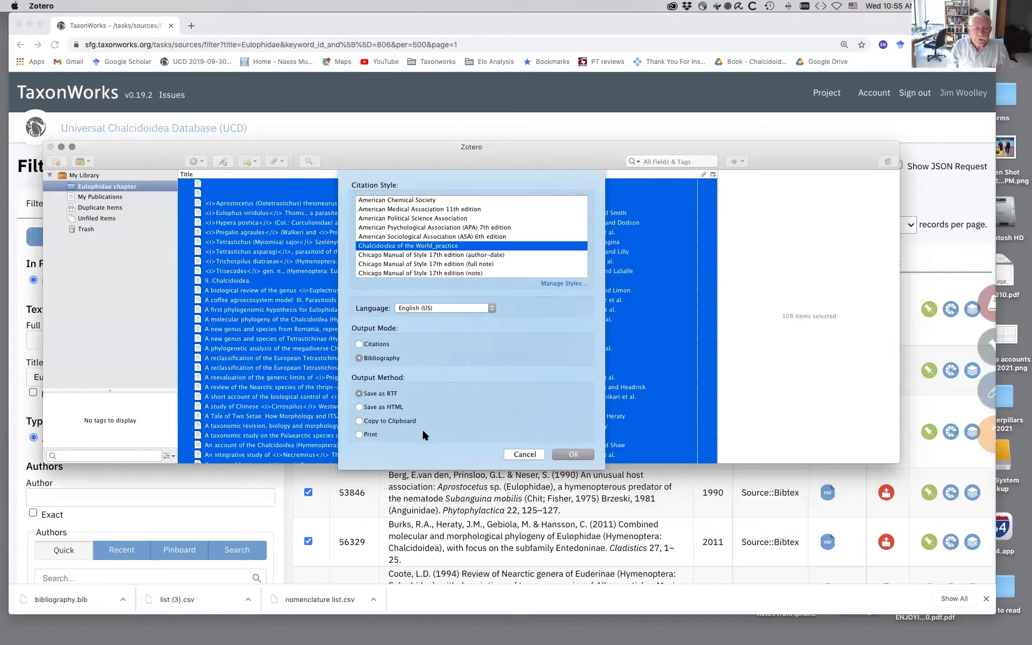
left_click(359, 421)
left_click(573, 455)
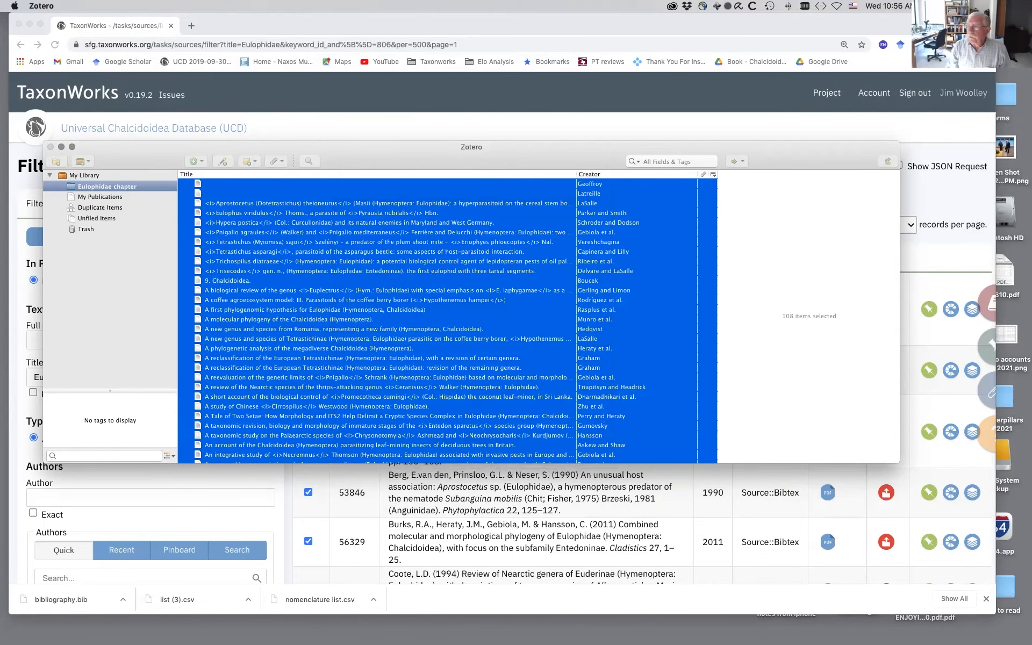
Paste the copied bibliography into a Word document, review the formatted references from the last entry back to the first, and close the document.
left_click_drag(1031, 155, 337, 41)
left_click_drag(383, 241, 381, 237)
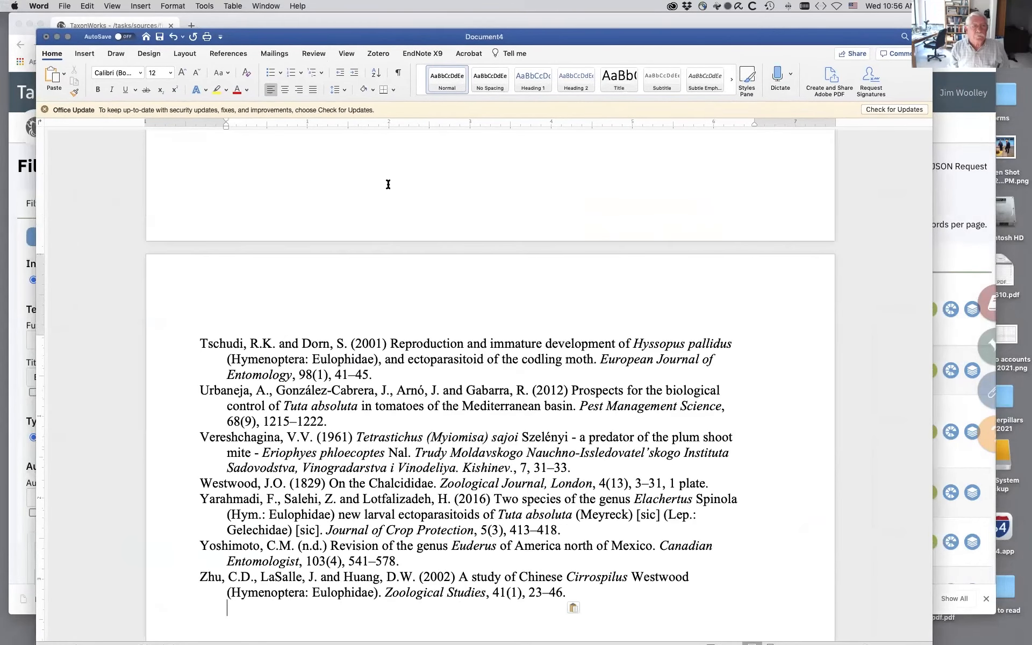
scroll(391, 186, "up", 10)
scroll(391, 185, "up", 15)
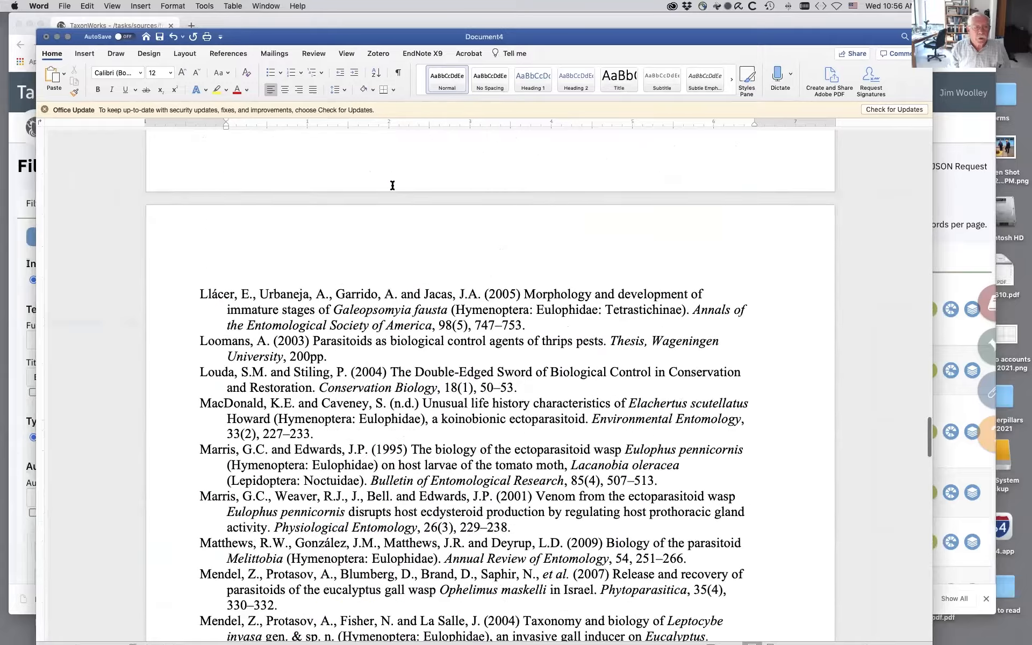
scroll(391, 185, "up", 15)
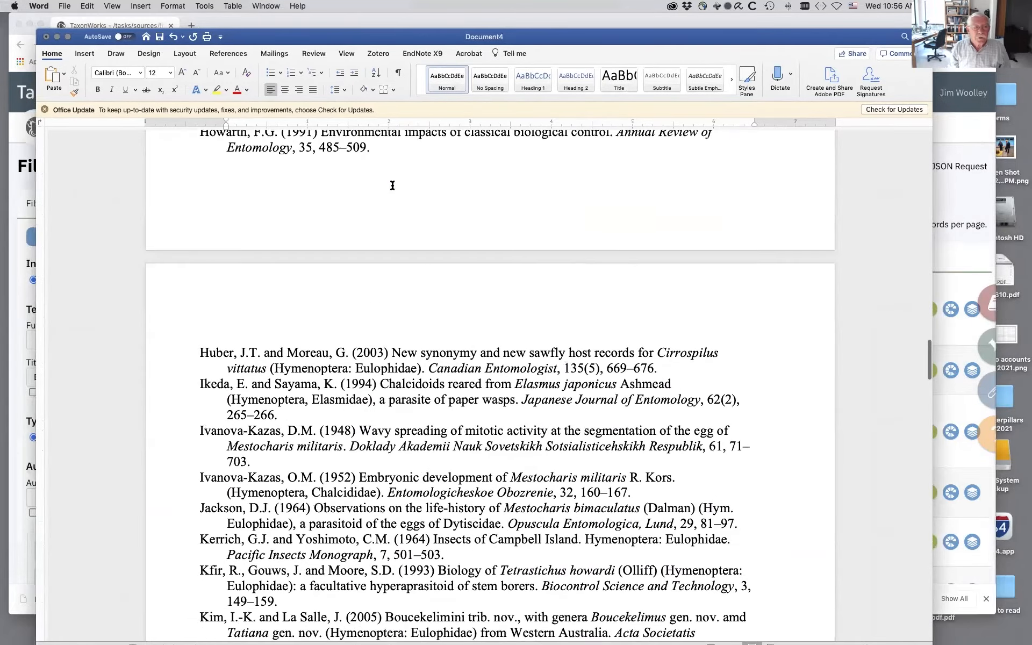
scroll(391, 186, "up", 15)
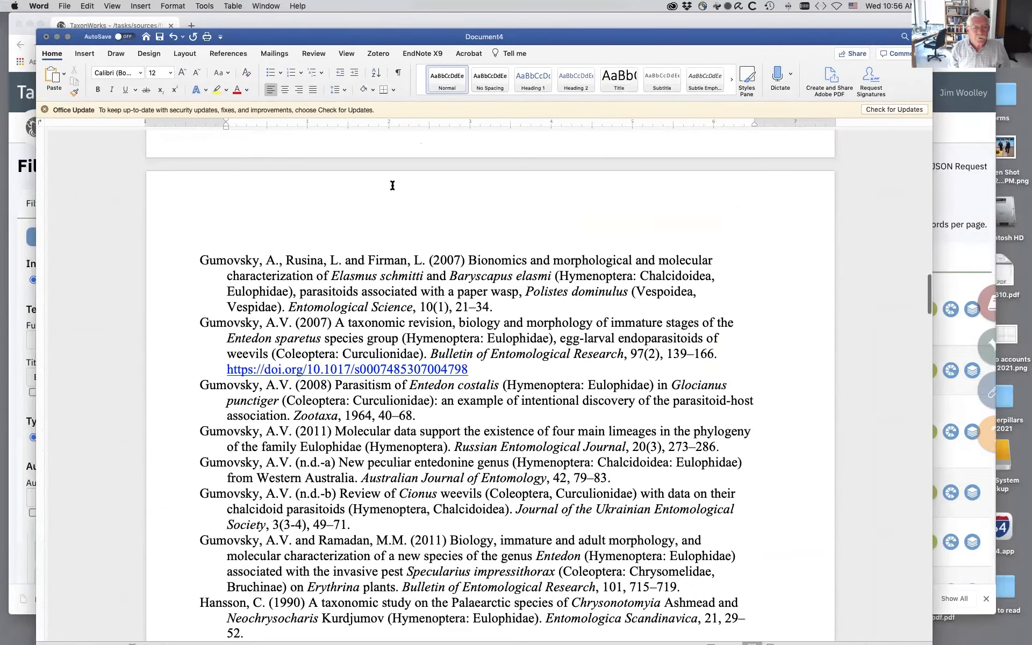
scroll(393, 185, "up", 20)
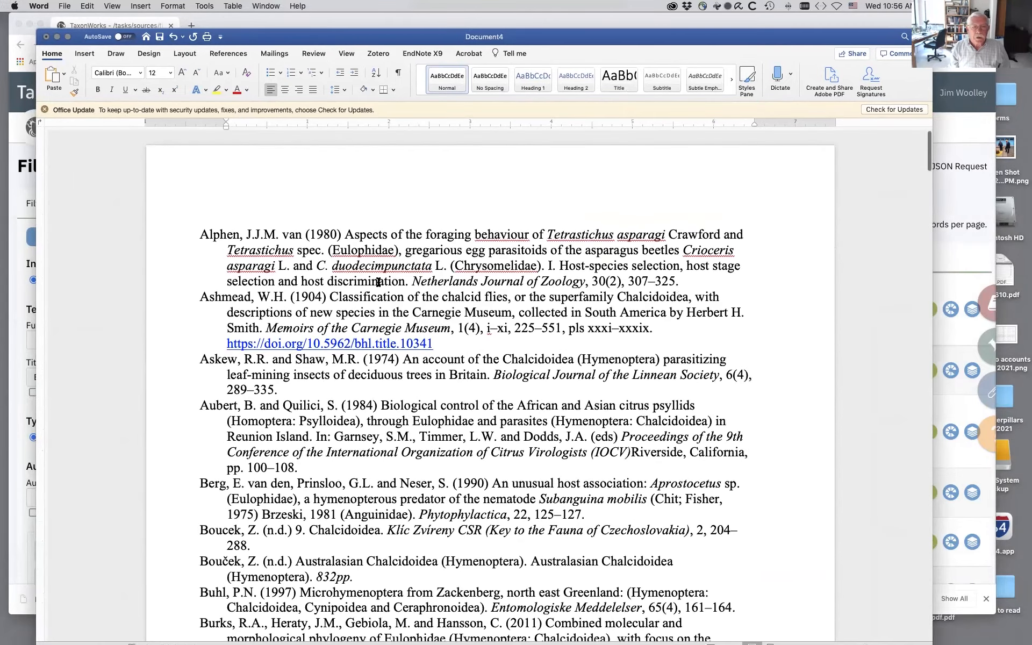
left_click(46, 37)
left_click(338, 157)
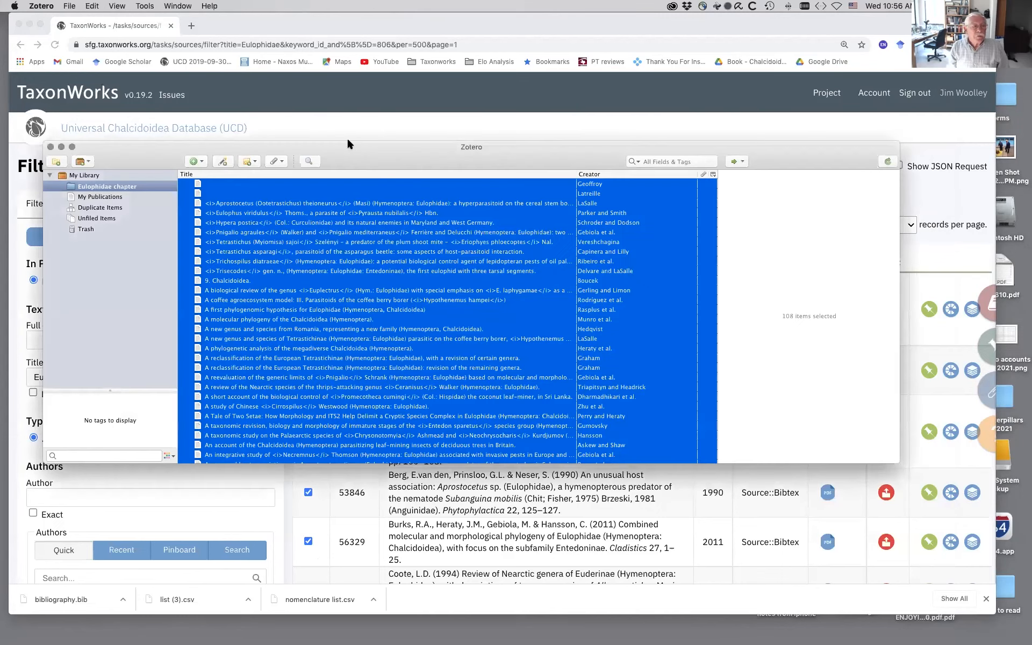
View the BibTeX records in endnote test.txt and close the file, and display the selected TaxonWorks sources as BibTeX and close the dialog.
left_click(347, 137)
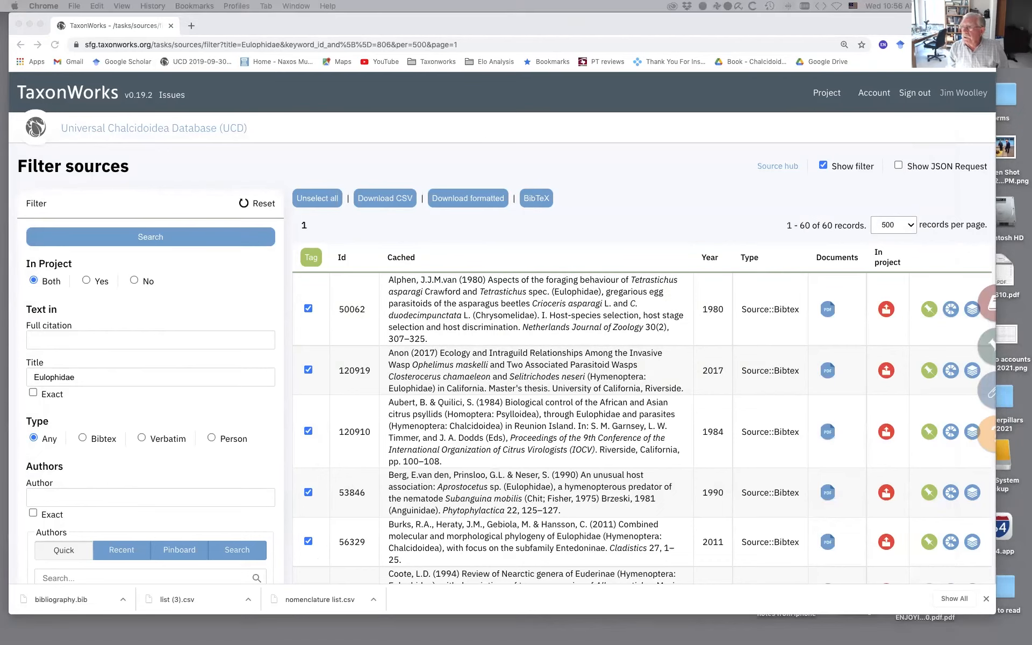
left_click_drag(1031, 214, 479, 132)
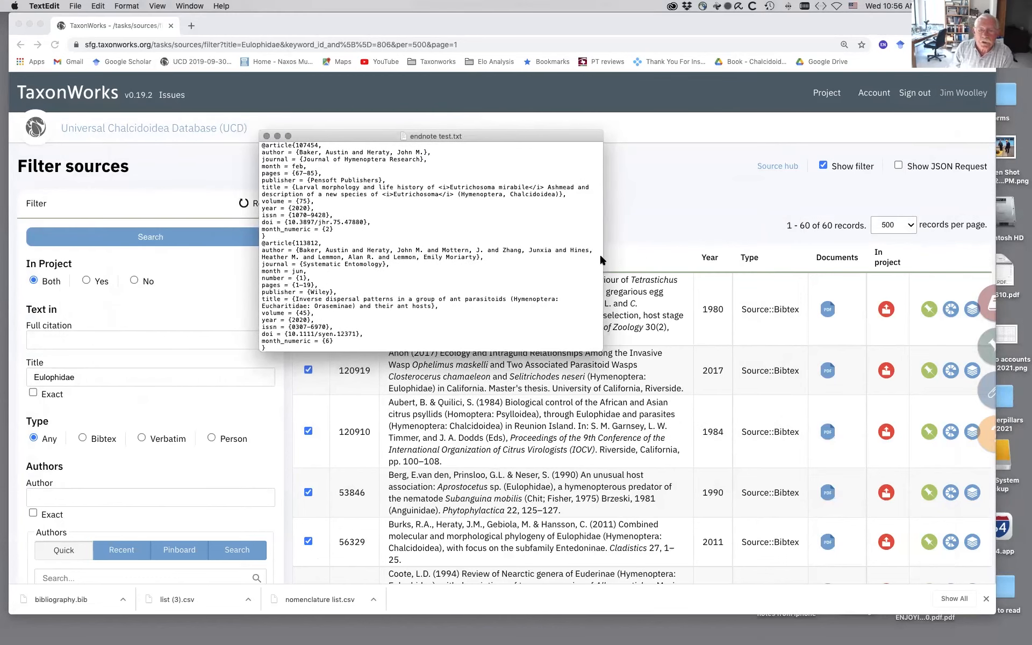
key("super+w")
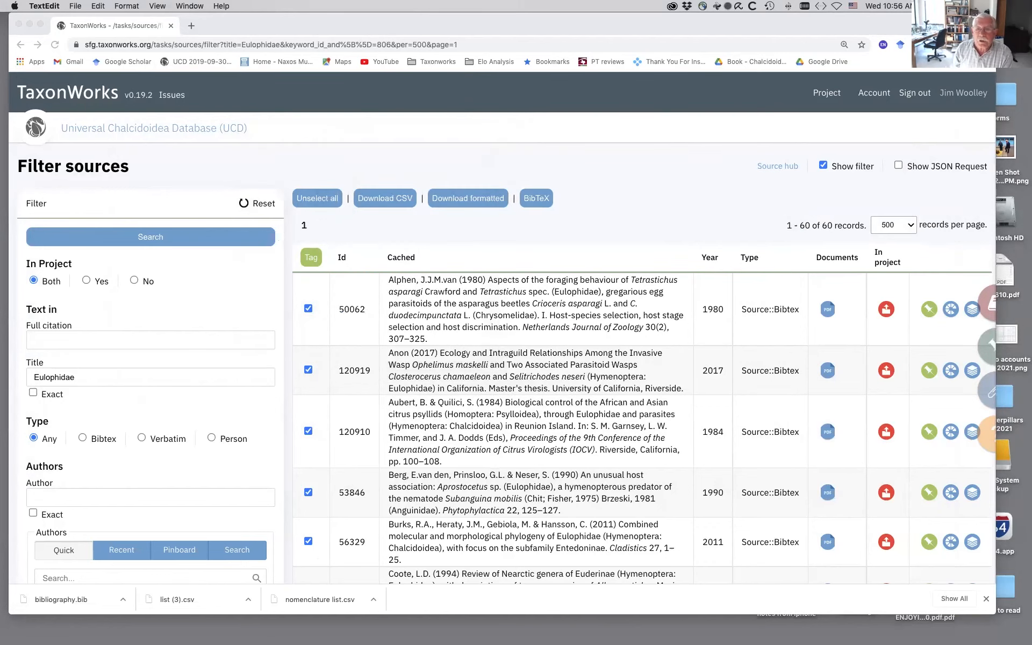
left_click(536, 198)
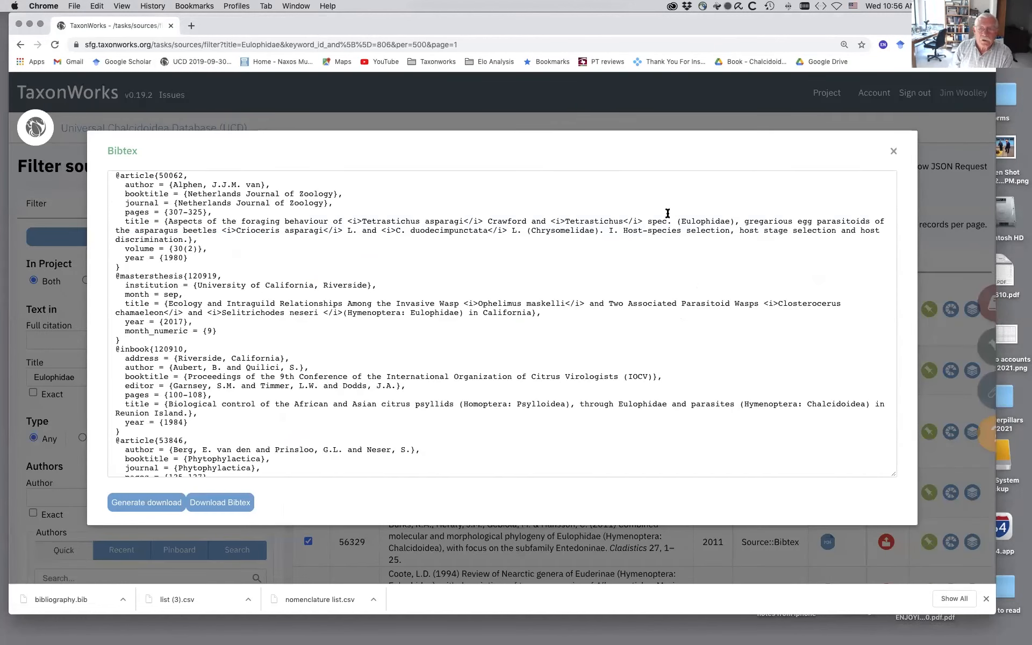
left_click(893, 153)
Open endnote test.txt in TextEdit again and place the cursor before its first BibTeX record.
left_click_drag(1030, 242, 462, 180)
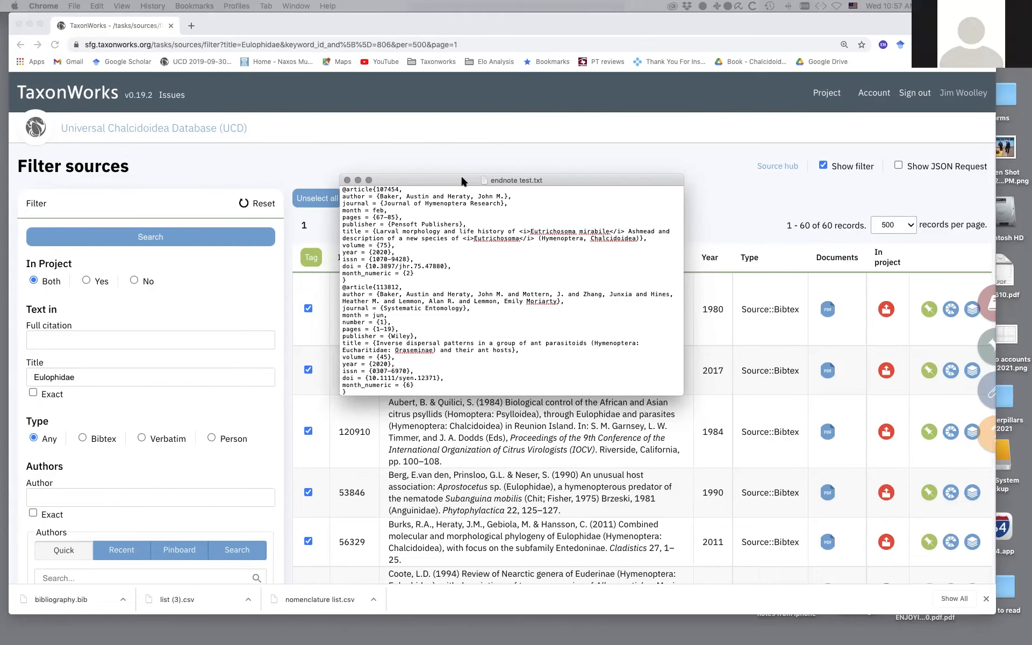
left_click(460, 174)
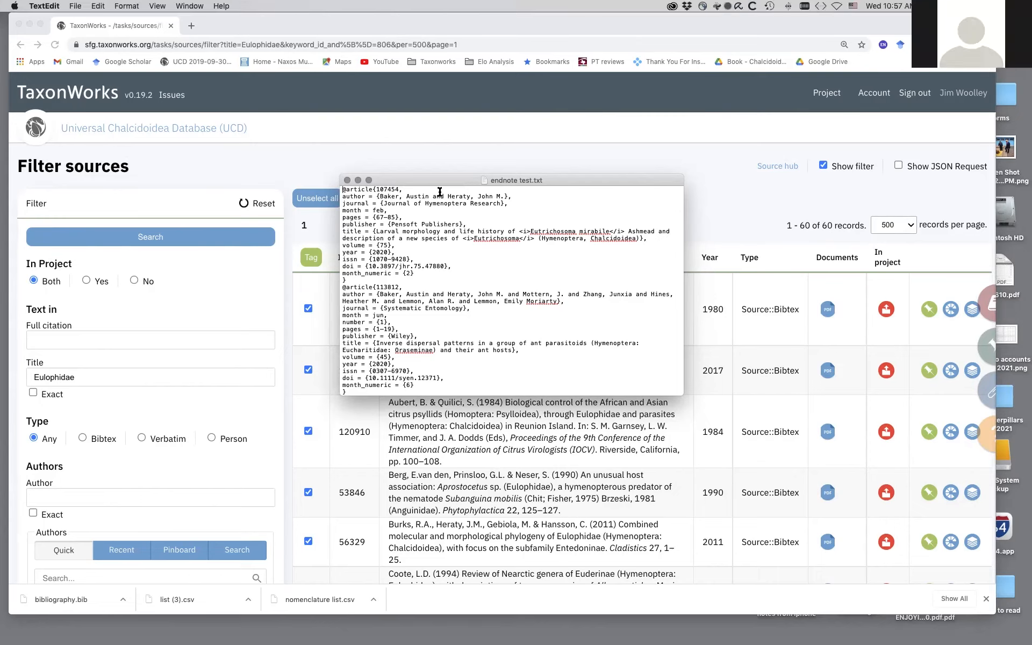